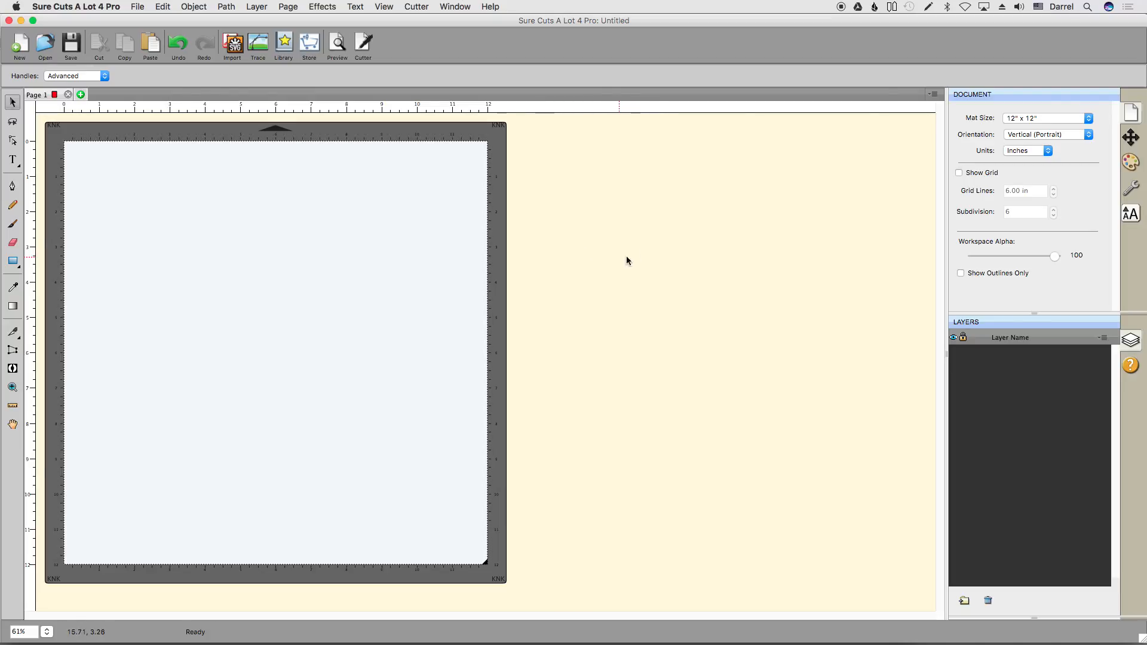
- Define a custom mat size 12 inches wide and 4 inches high
{"action": "left_click", "coordinate": [1087, 118]}
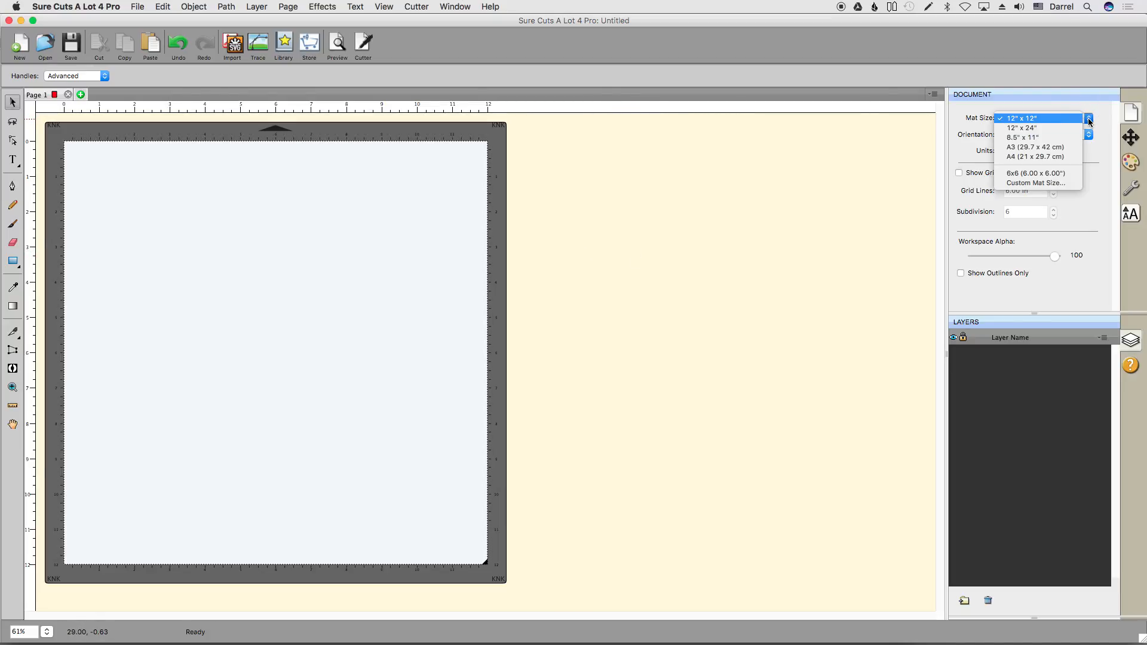
{"action": "left_click", "coordinate": [1077, 180]}
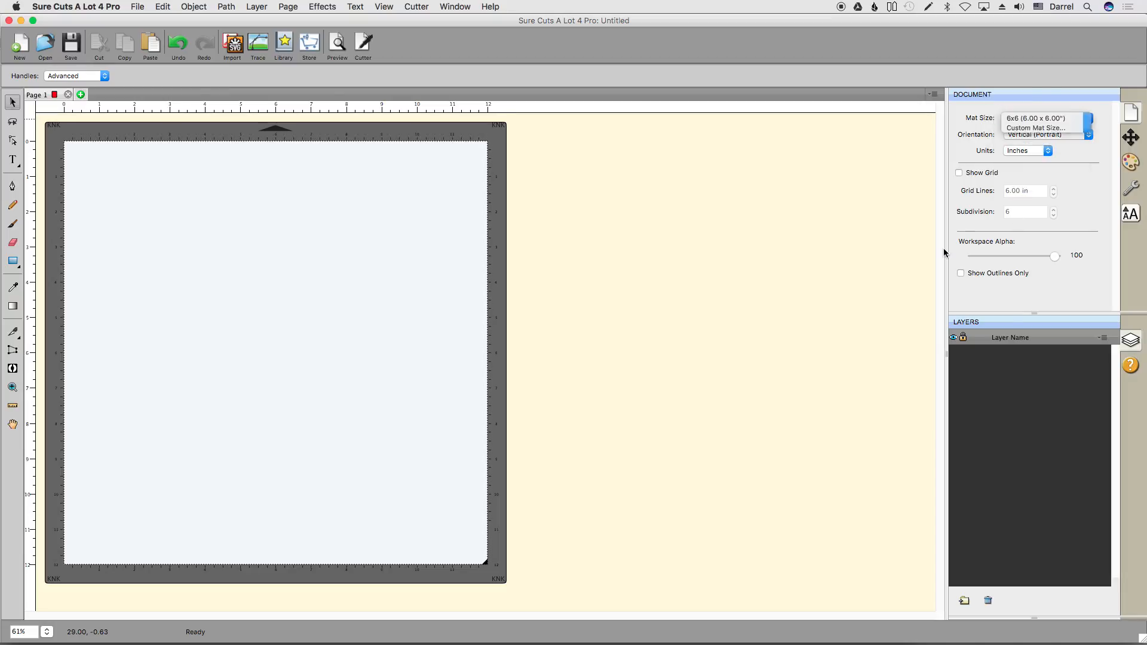
{"action": "left_click_drag", "start_coordinate": [623, 297], "coordinate": [560, 297]}
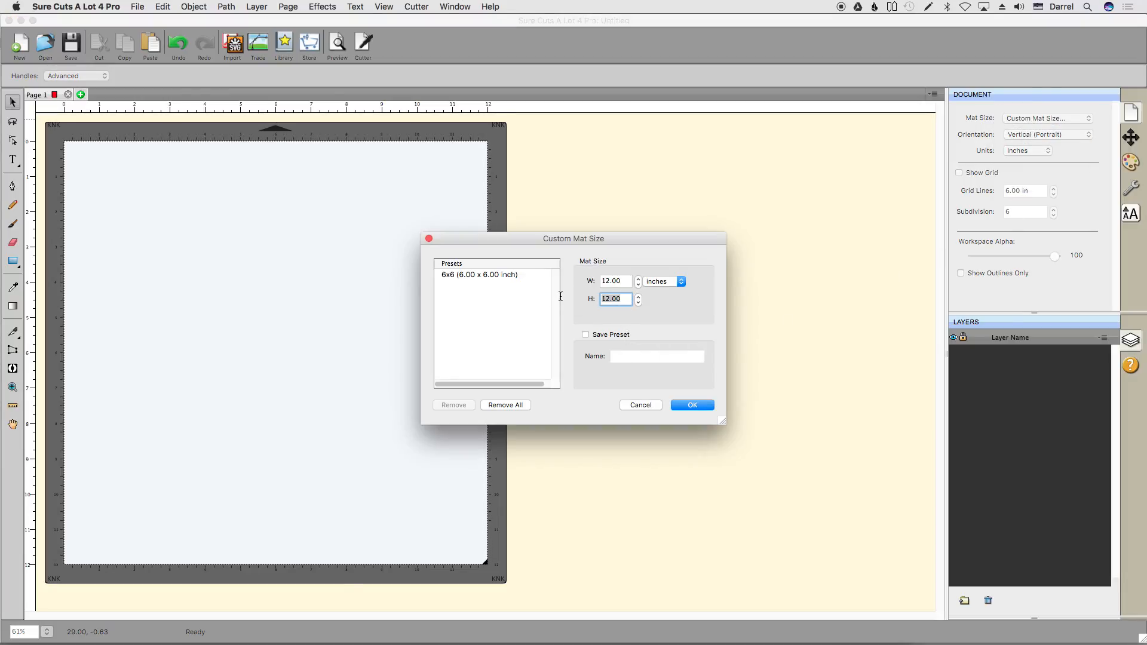
{"action": "type", "text": "4"}
{"action": "left_click", "coordinate": [691, 406]}
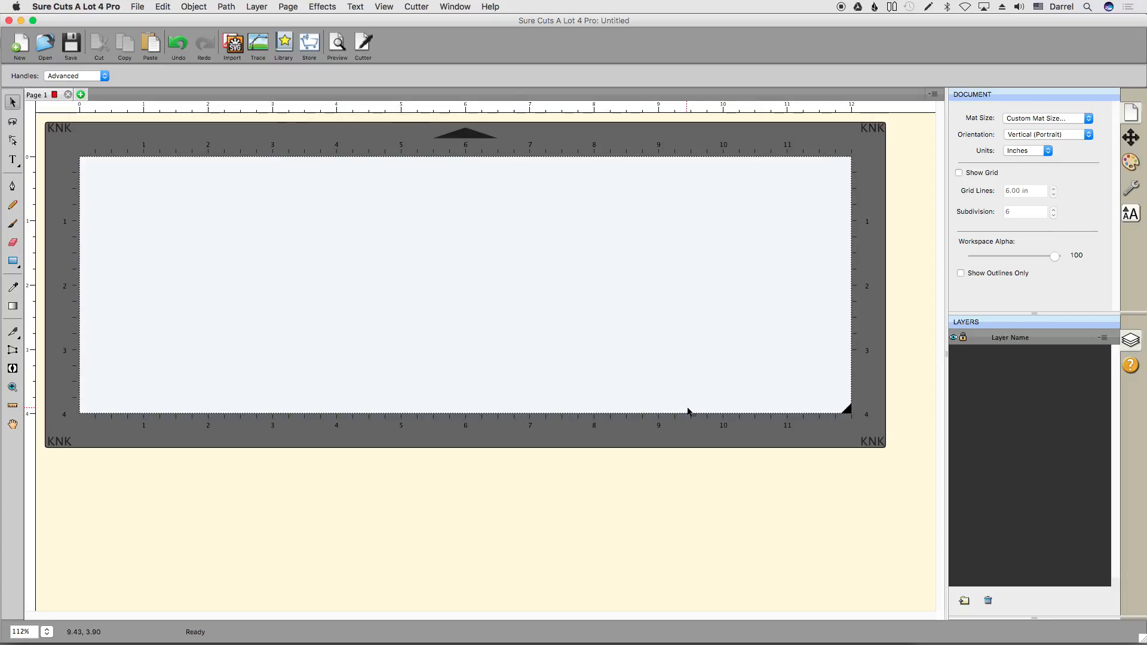
- Add the text "Season's Greetings" to the mat and move it left so it sits roughly in the middle
{"action": "left_click", "coordinate": [14, 162]}
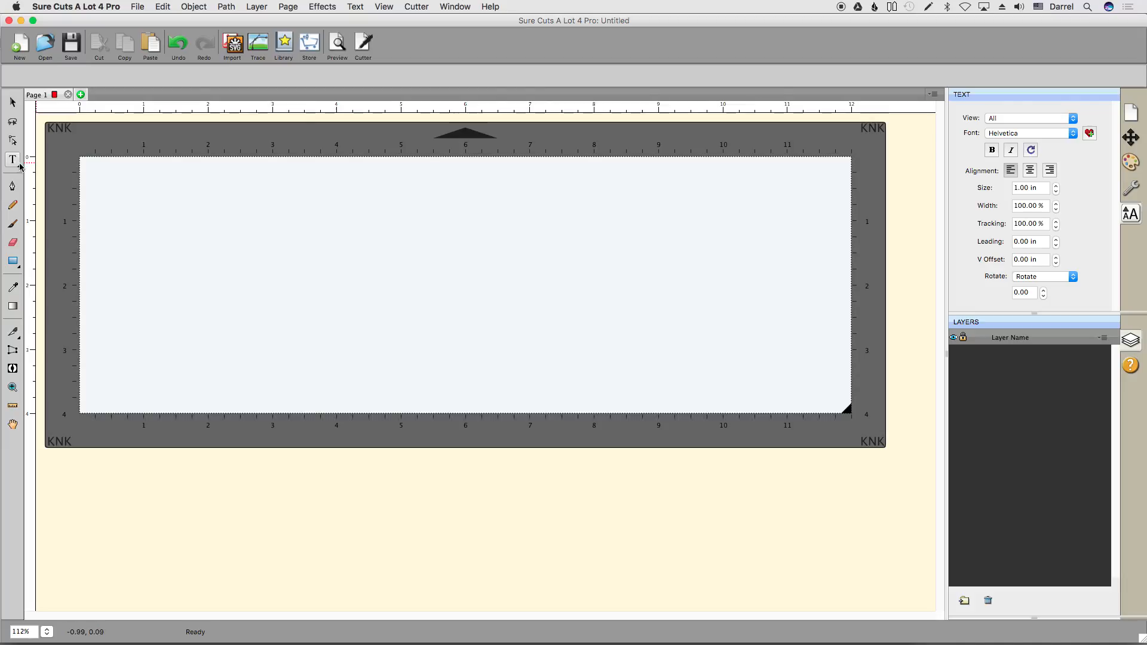
{"action": "left_click", "coordinate": [256, 303]}
{"action": "type", "text": "Season's Greetin"}
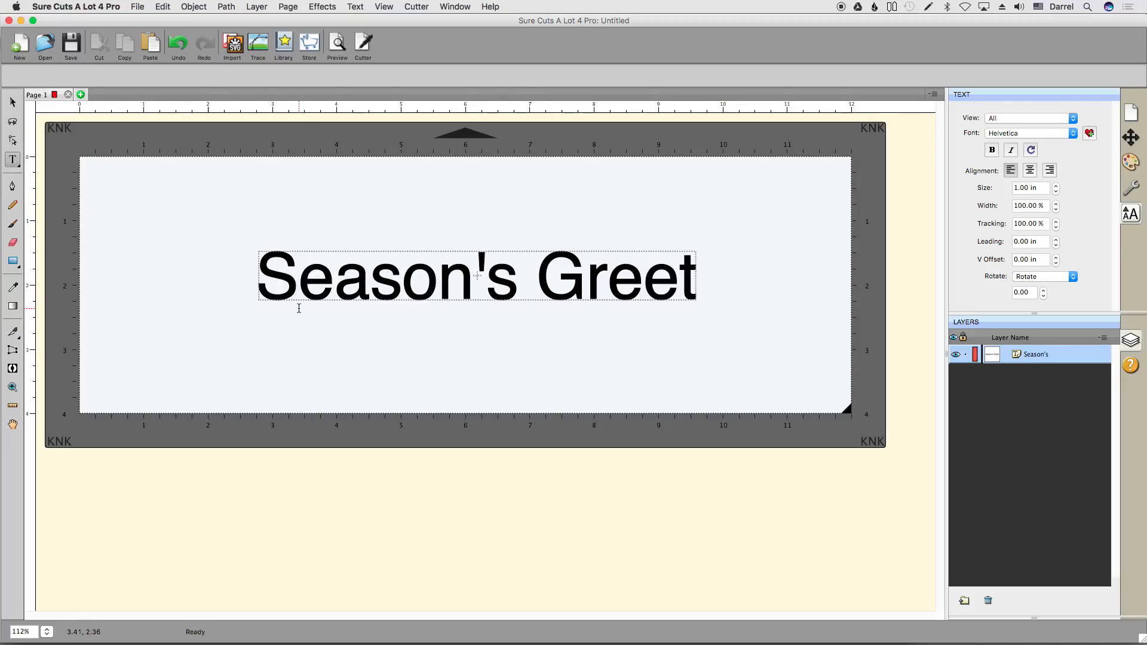
{"action": "key", "text": "BackSpace"}
{"action": "type", "text": "ings"}
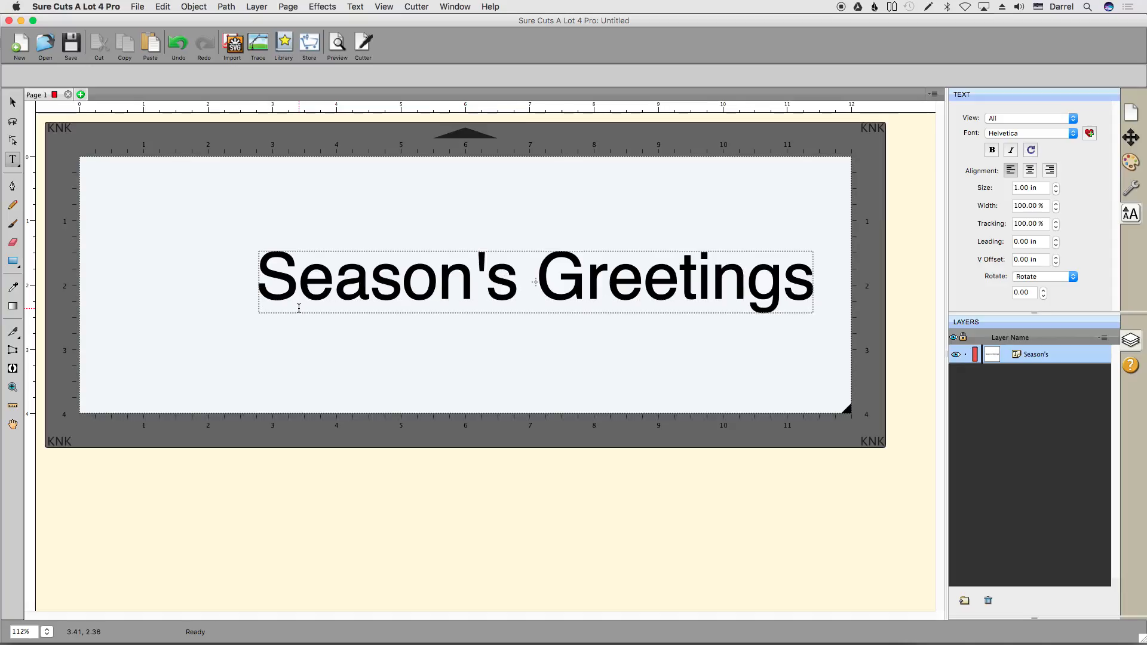
{"action": "key", "text": "Escape"}
{"action": "left_click_drag", "start_coordinate": [537, 286], "coordinate": [487, 287]}
{"action": "left_click", "coordinate": [13, 104]}
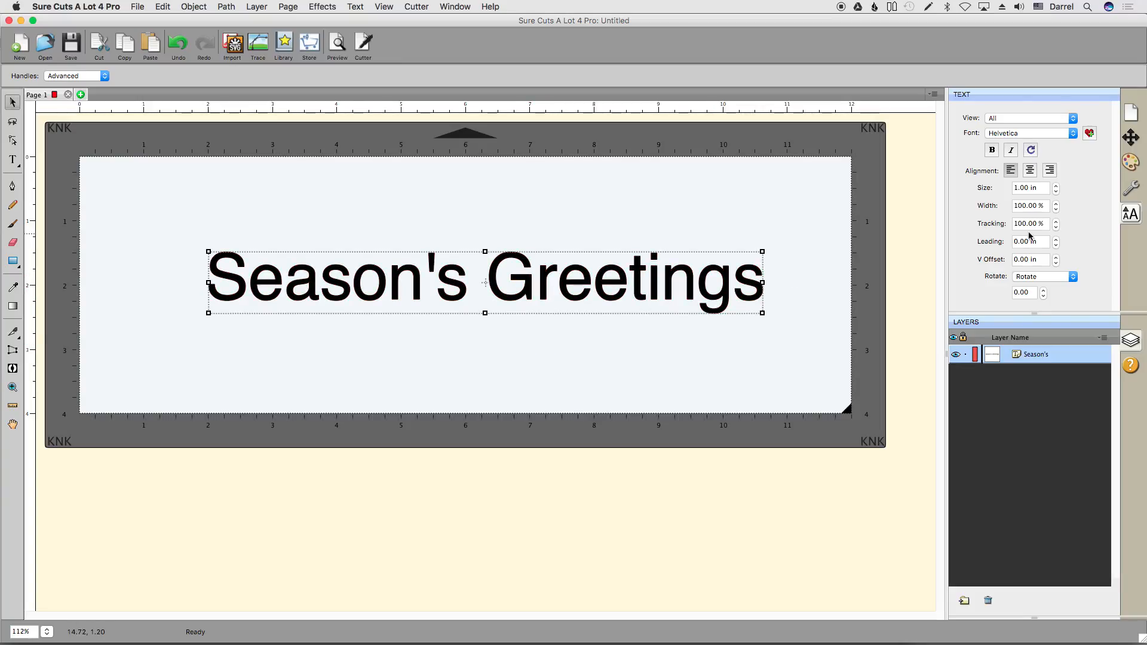
- Change the font of the "Season's Greetings" text to Victorian Parlor Vint Alt
{"action": "left_click", "coordinate": [1059, 134]}
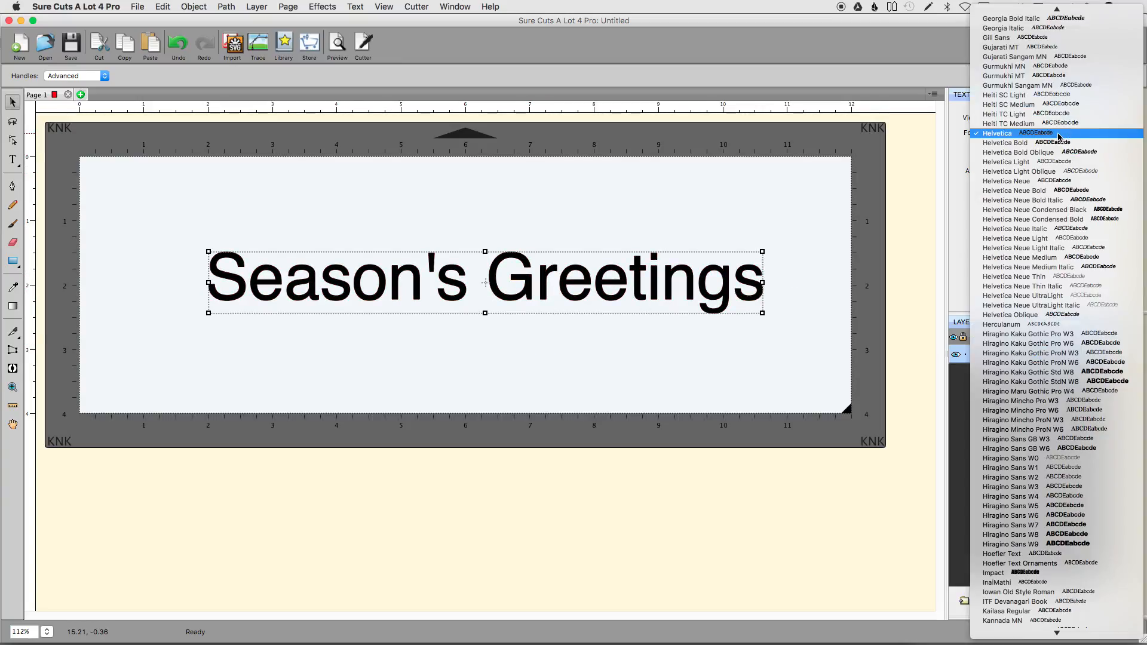
{"action": "scroll", "coordinate": [1063, 299], "scroll_direction": "down", "scroll_amount": 15}
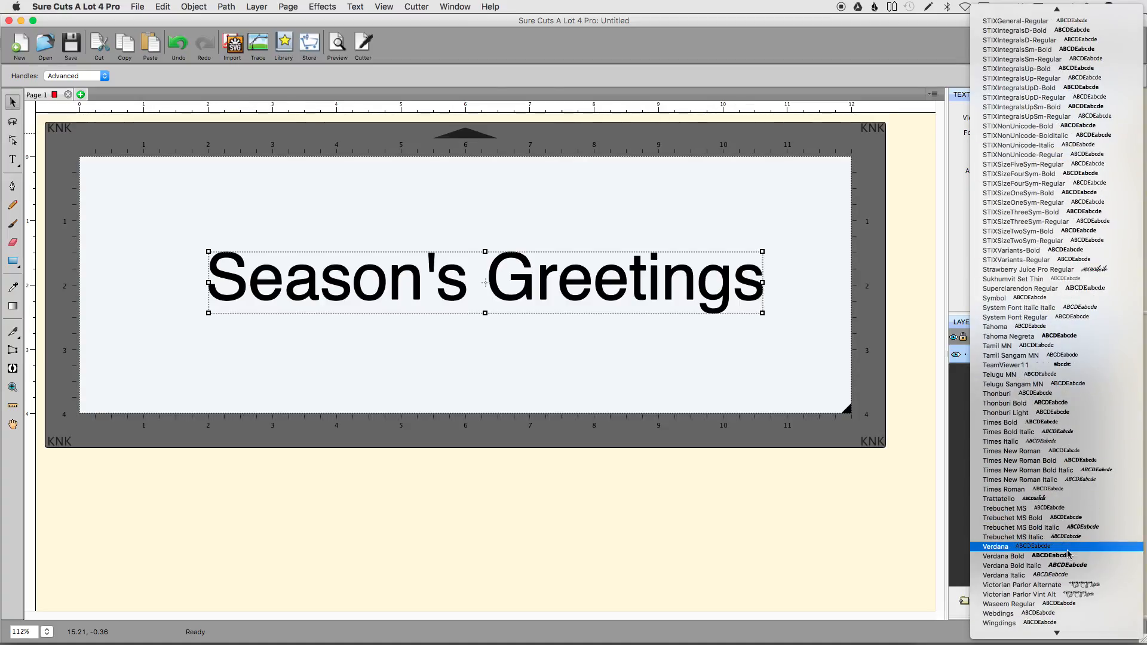
{"action": "left_click", "coordinate": [1044, 595]}
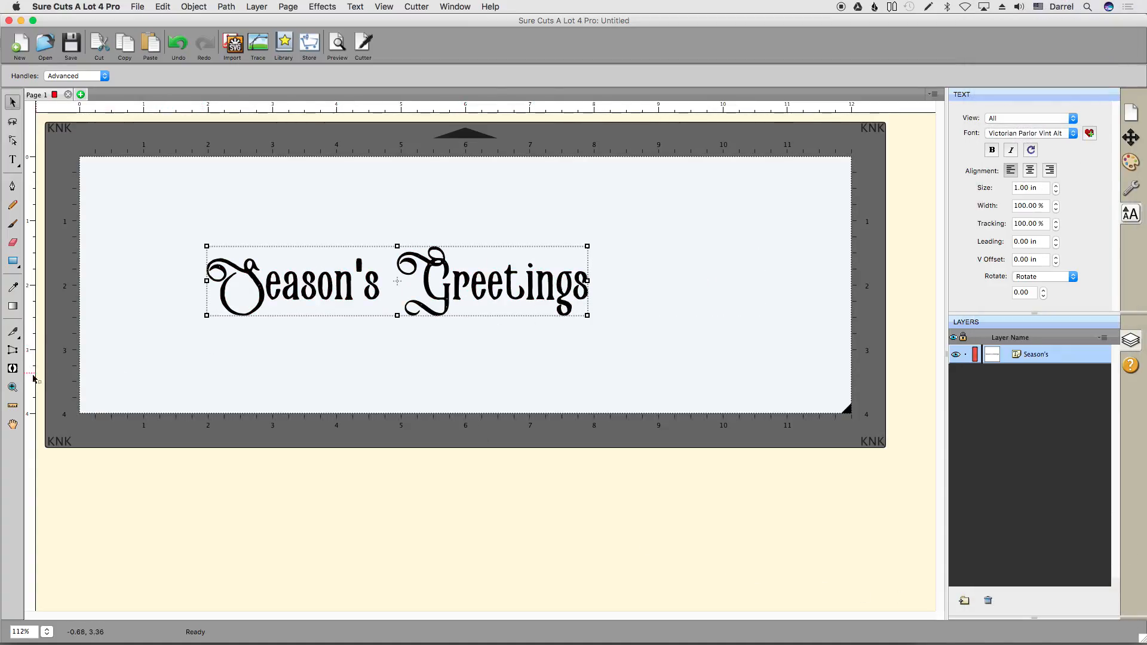
- Inspect the capital S up close and break the "Season's Greetings" text apart into its separate contours
{"action": "left_click", "coordinate": [13, 387]}
{"action": "left_click_drag", "start_coordinate": [165, 227], "coordinate": [300, 341]}
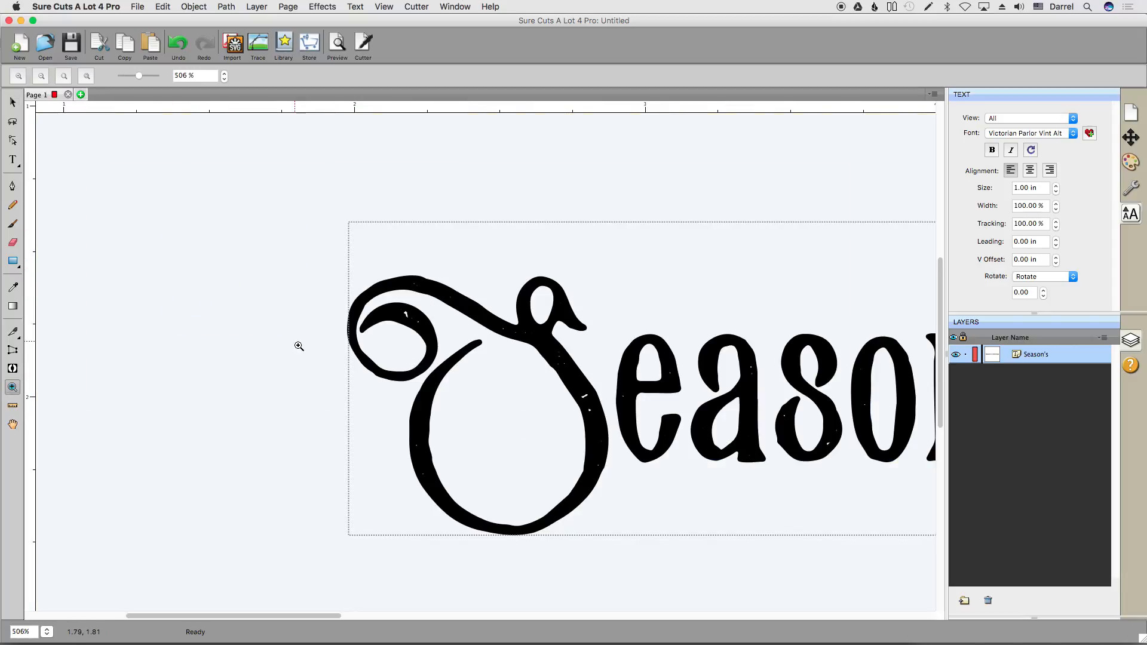
{"action": "left_click", "coordinate": [12, 102]}
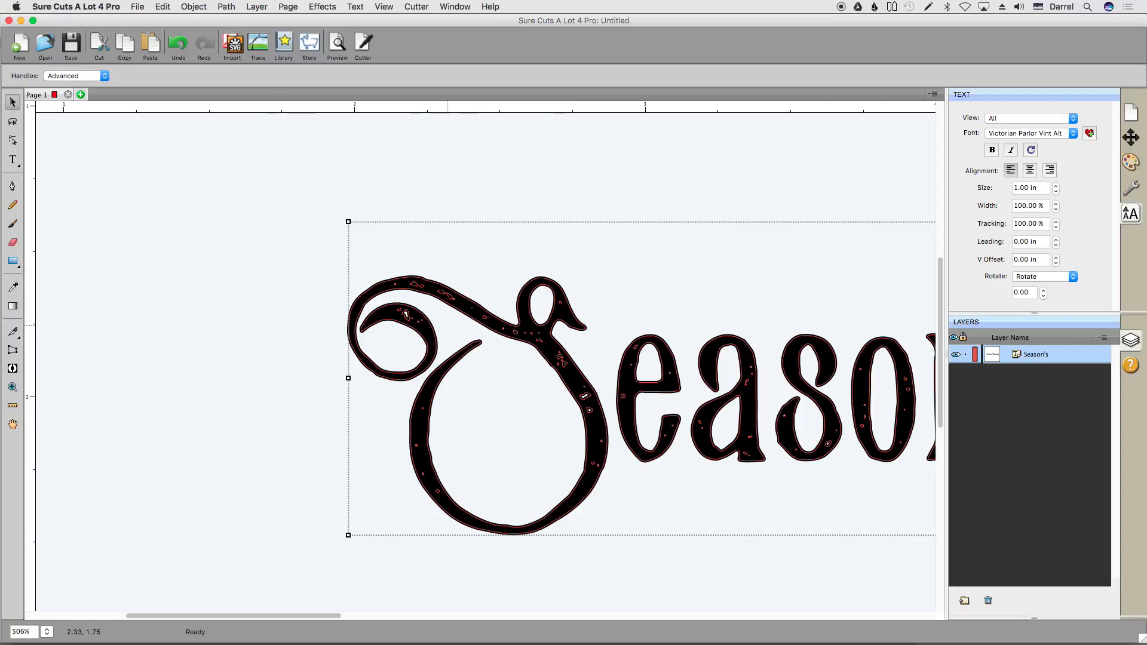
{"action": "left_click", "coordinate": [191, 7]}
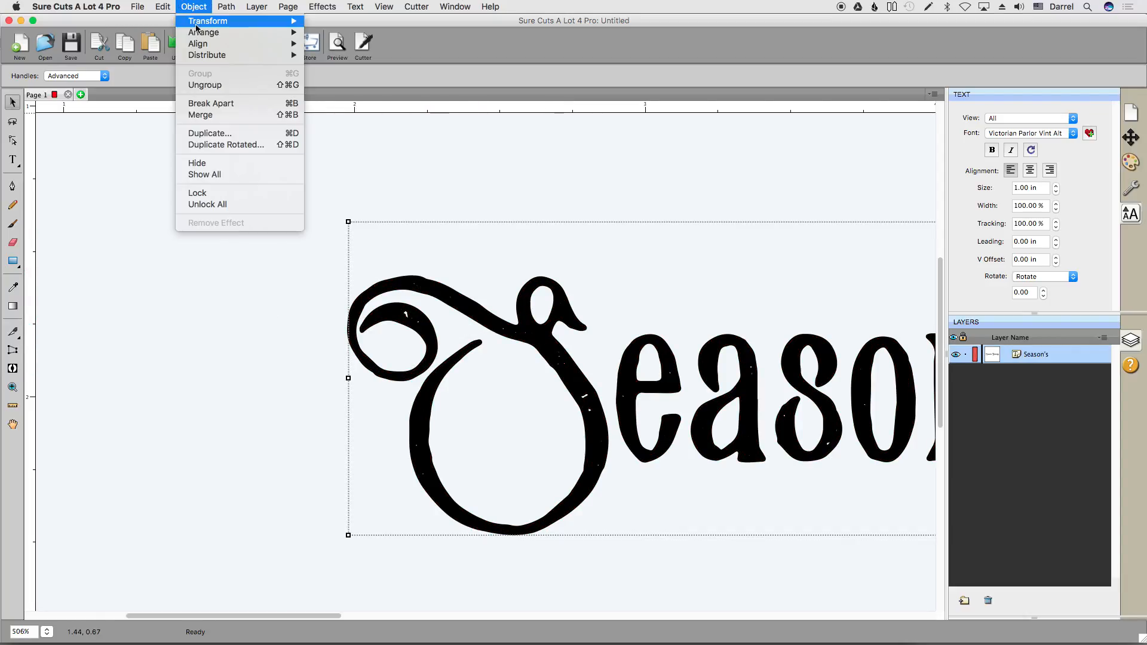
{"action": "left_click", "coordinate": [208, 105]}
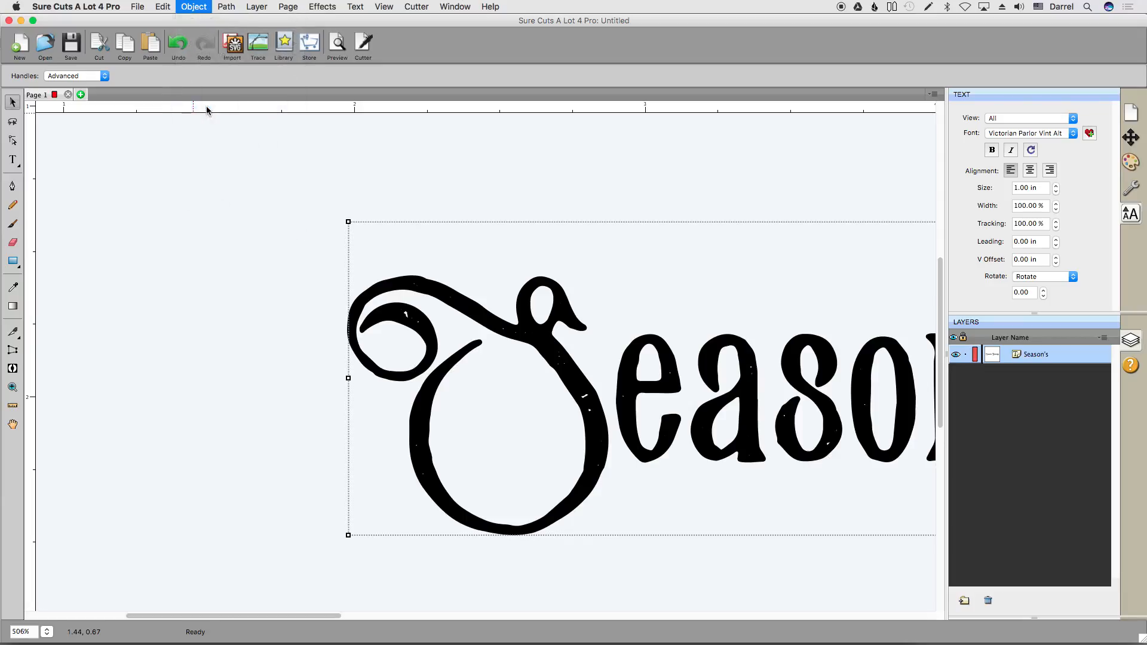
- Display the artwork as outlines only
{"action": "left_click", "coordinate": [383, 7]}
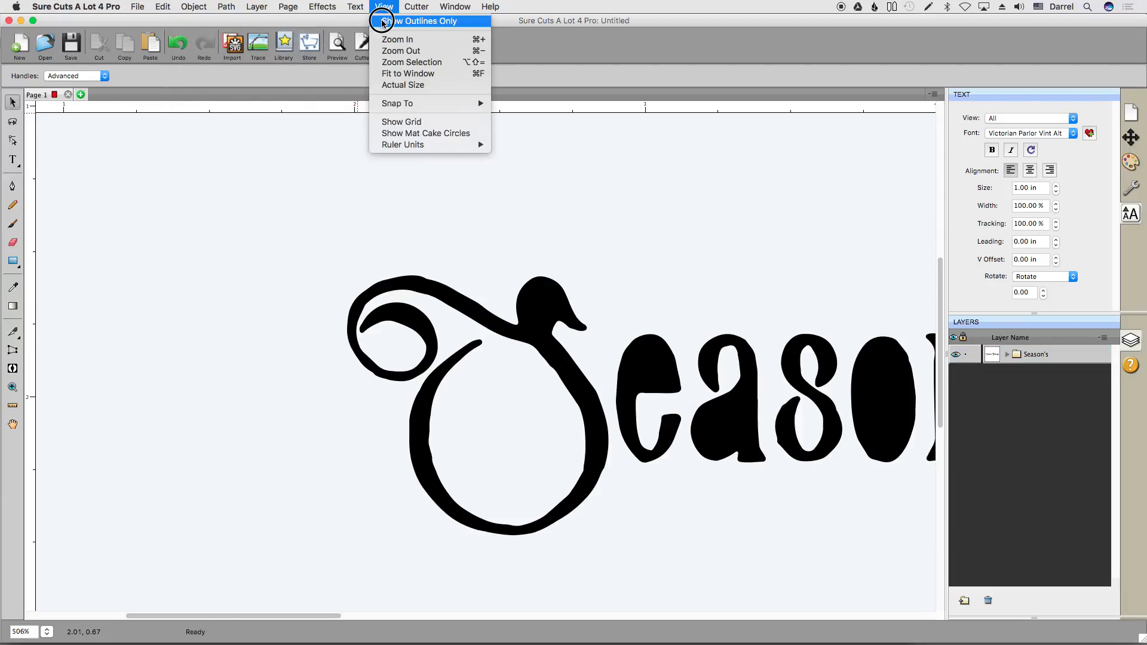
{"action": "left_click", "coordinate": [383, 21]}
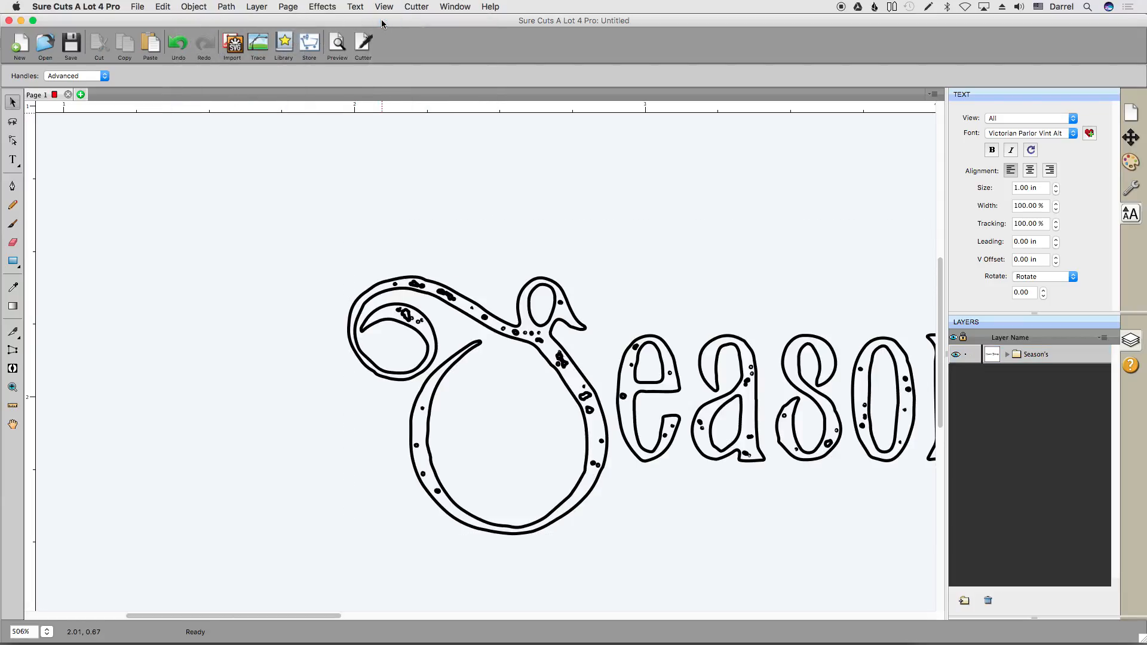
- Merge the small inner oval of the capital S with the letter's outer contour
{"action": "left_click", "coordinate": [541, 295]}
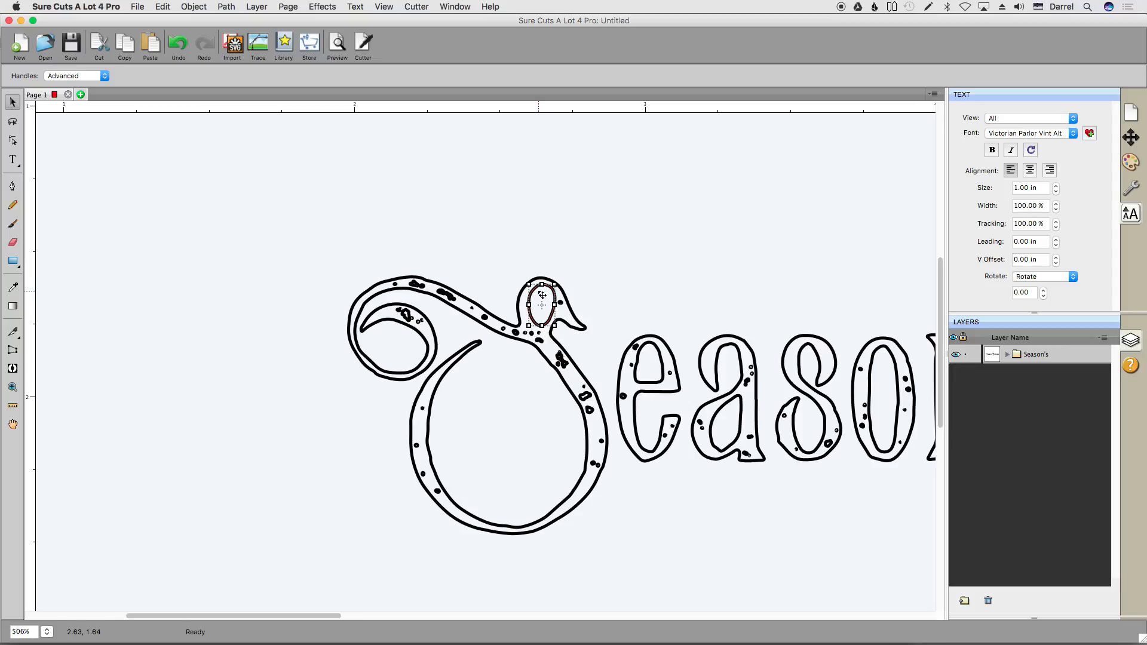
{"action": "left_click", "coordinate": [525, 296]}
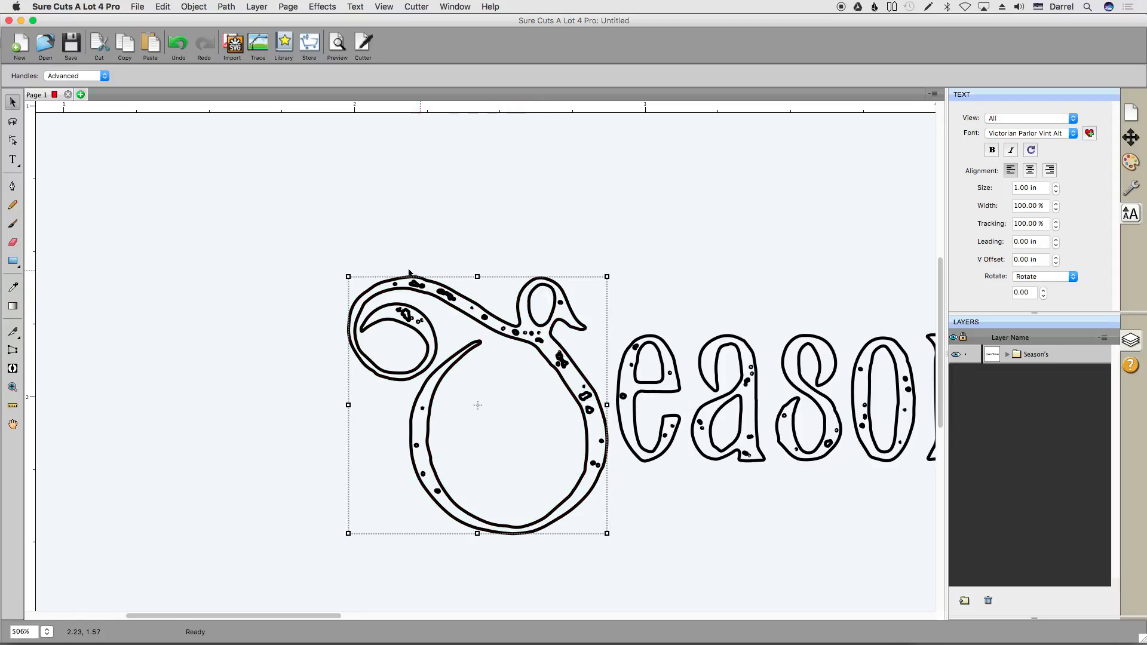
{"action": "left_click", "coordinate": [196, 7]}
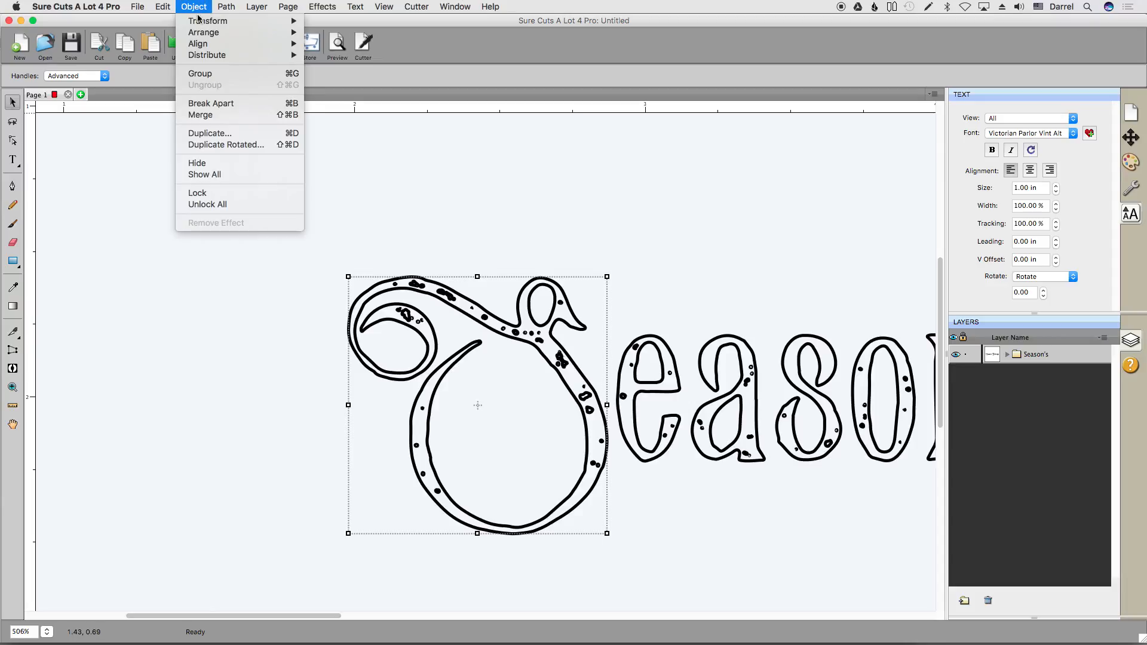
{"action": "left_click", "coordinate": [206, 115]}
- Combine all contours of the capital S into one shape that drops the small specks, and merge the result
{"action": "left_click_drag", "start_coordinate": [276, 203], "coordinate": [616, 558]}
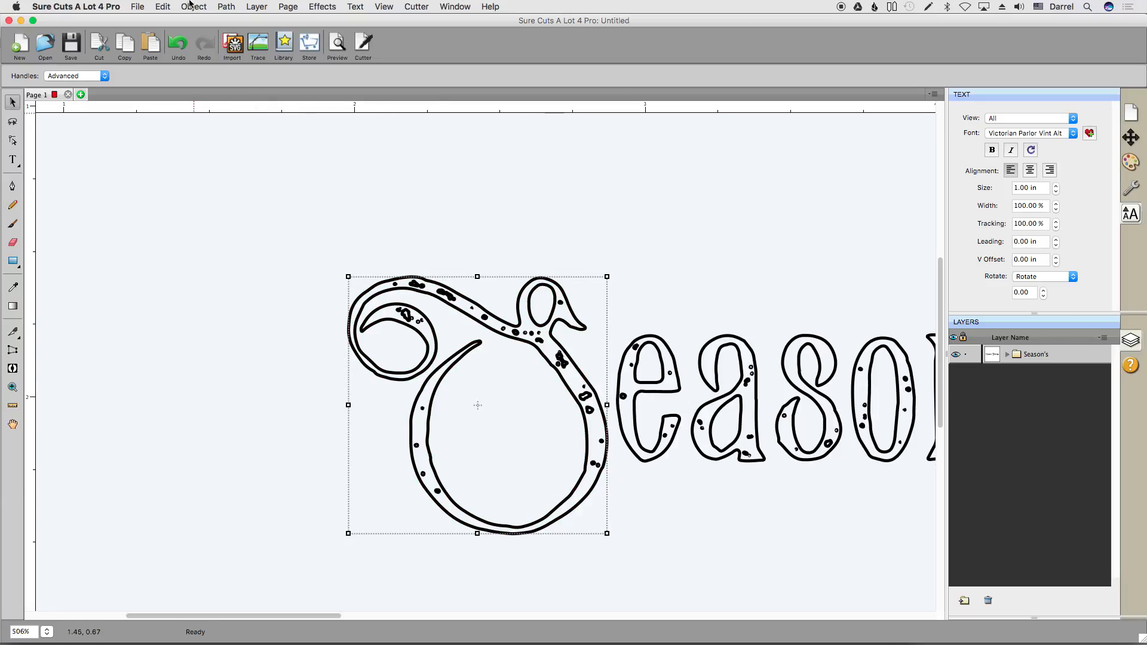
{"action": "left_click", "coordinate": [225, 6]}
{"action": "left_click", "coordinate": [233, 24]}
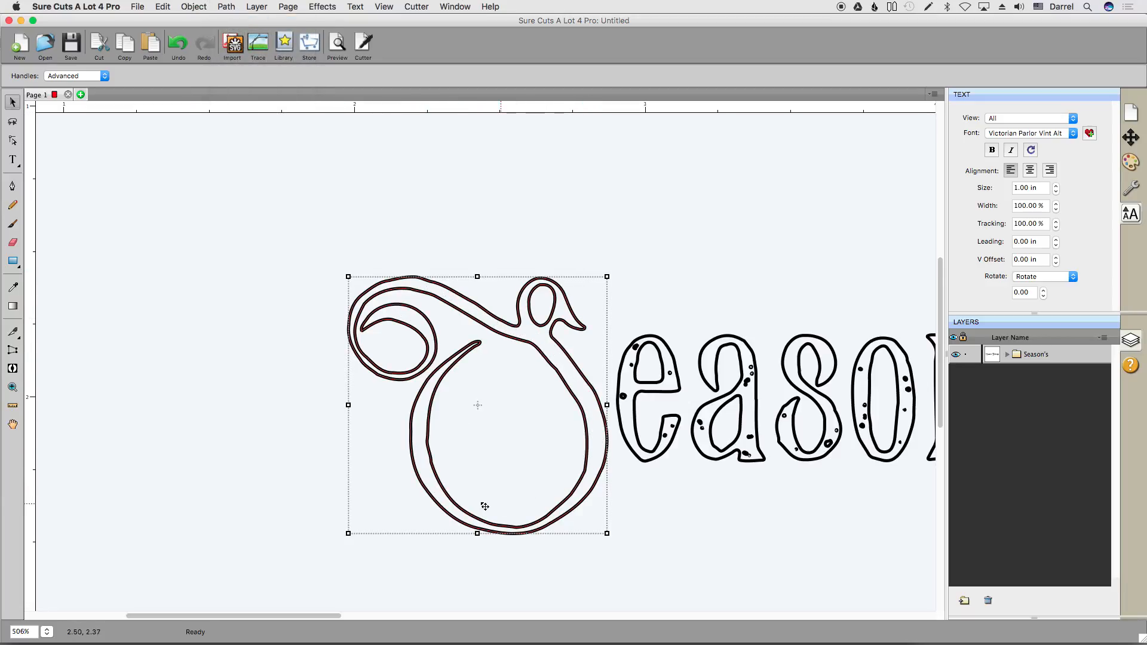
{"action": "left_click", "coordinate": [190, 7]}
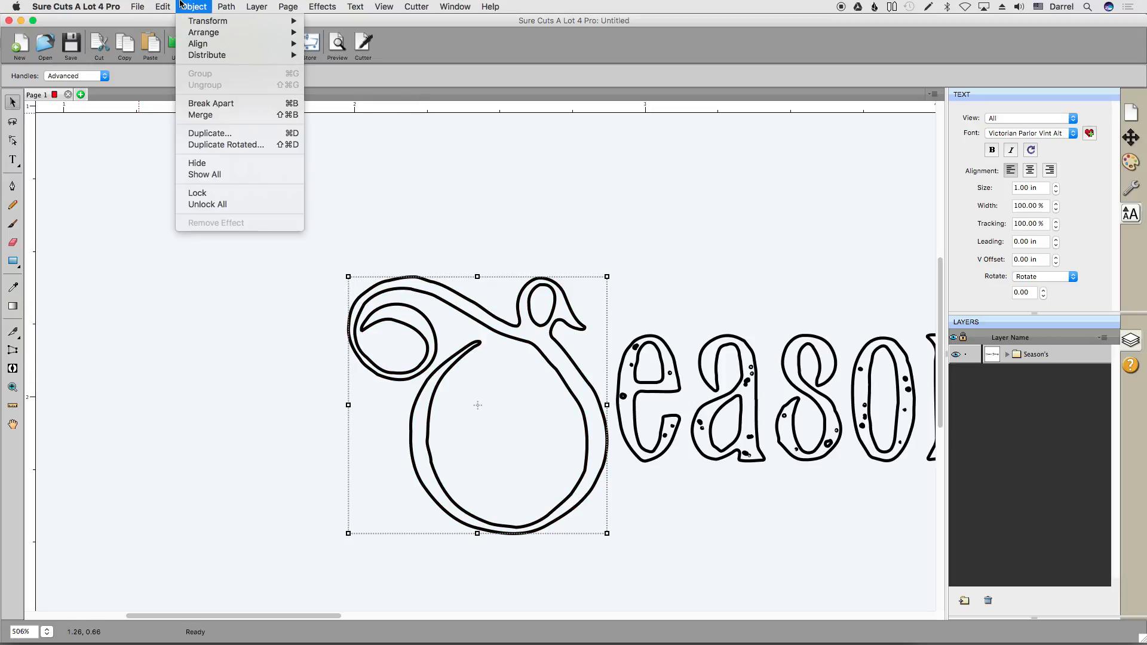
{"action": "left_click", "coordinate": [215, 115]}
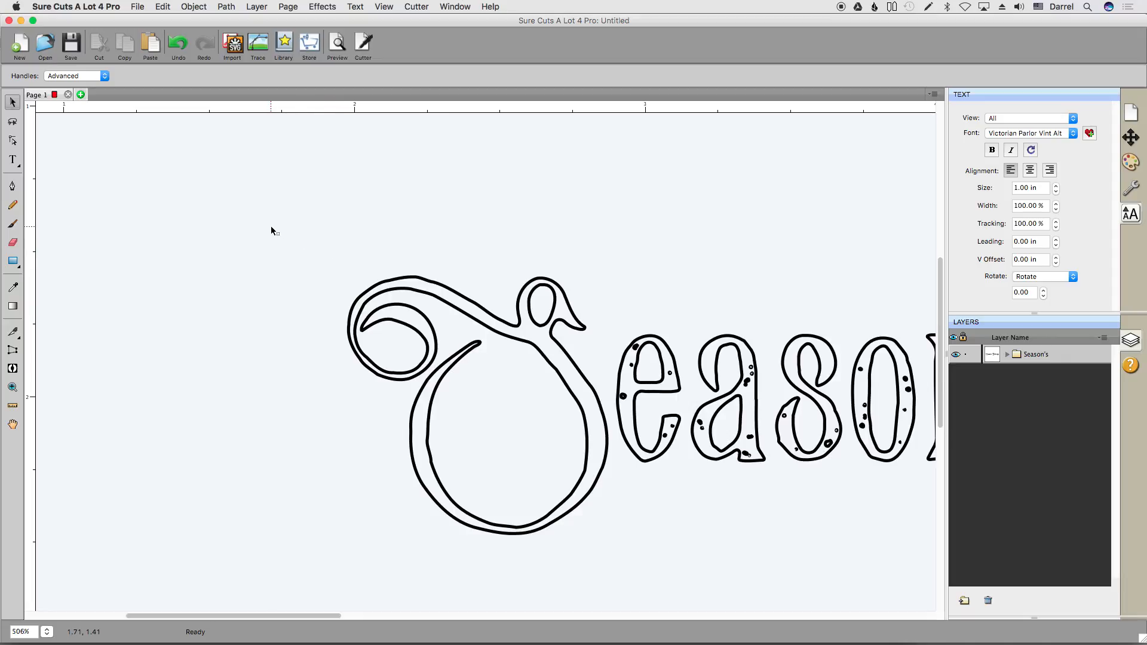
- Undo the cleanup of the capital S and the break-apart of the text
{"action": "key", "text": "super+z"}
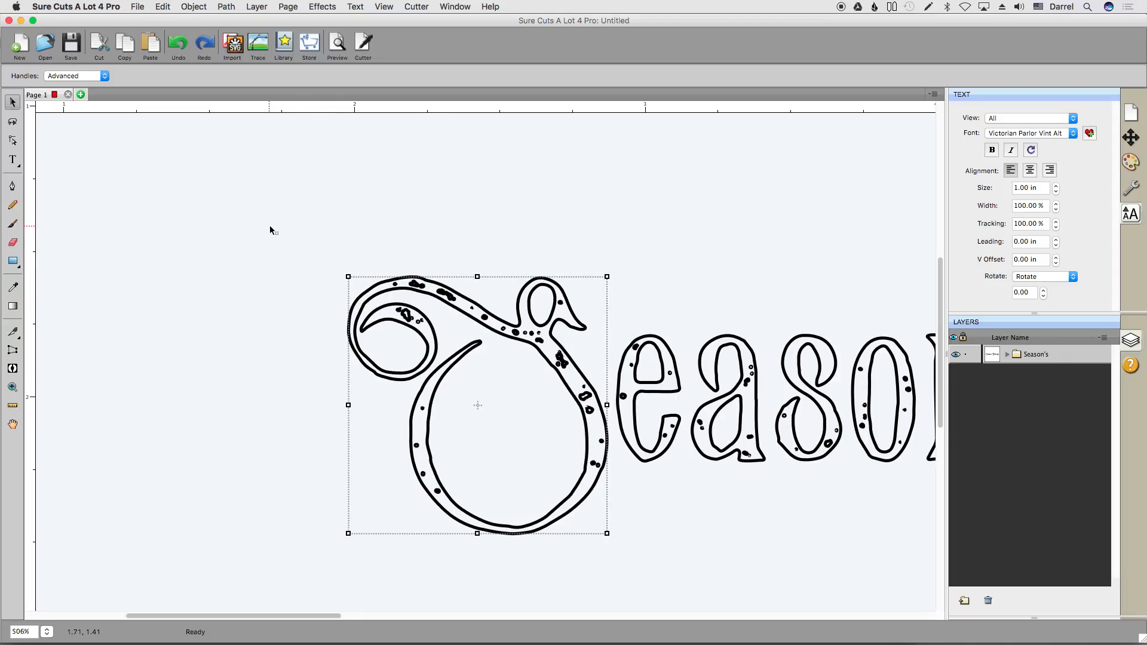
{"action": "key", "text": "super+z"}
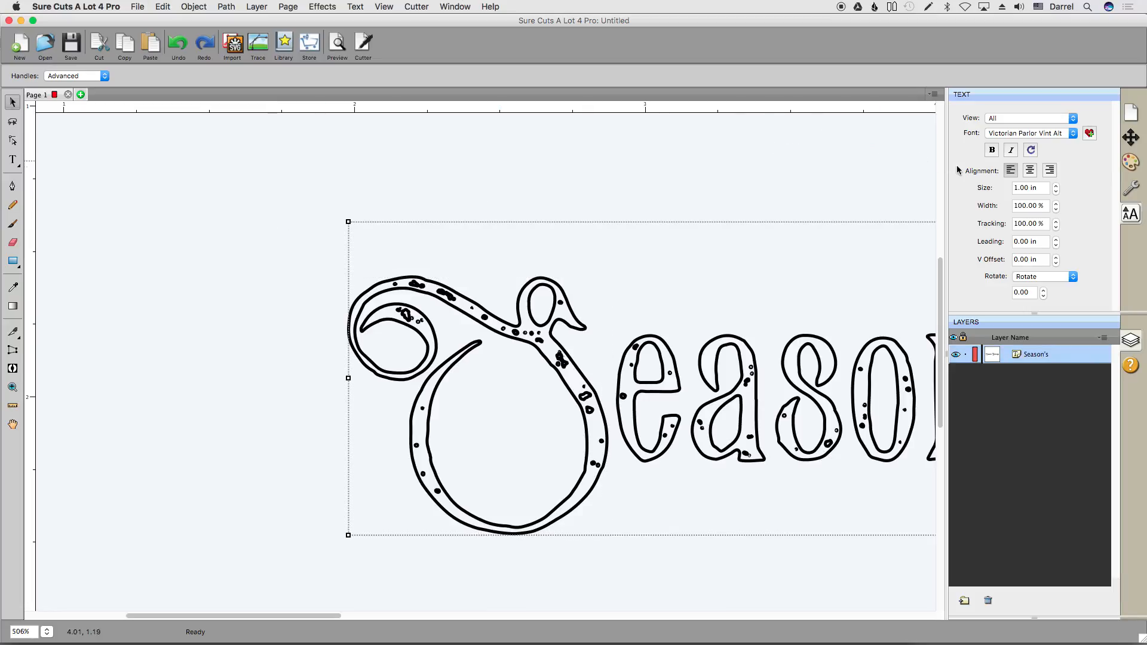
- Set the text's font to Victorian Parlor Alternate and check the letter outlines across both words
{"action": "left_click", "coordinate": [1041, 136]}
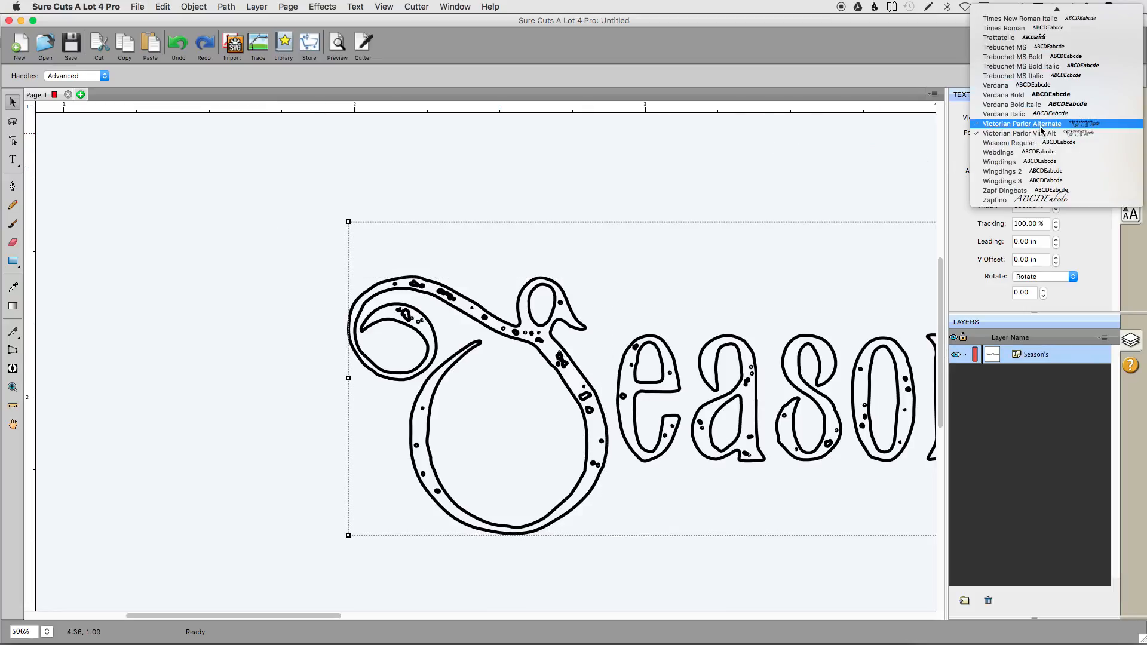
{"action": "left_click", "coordinate": [1042, 125]}
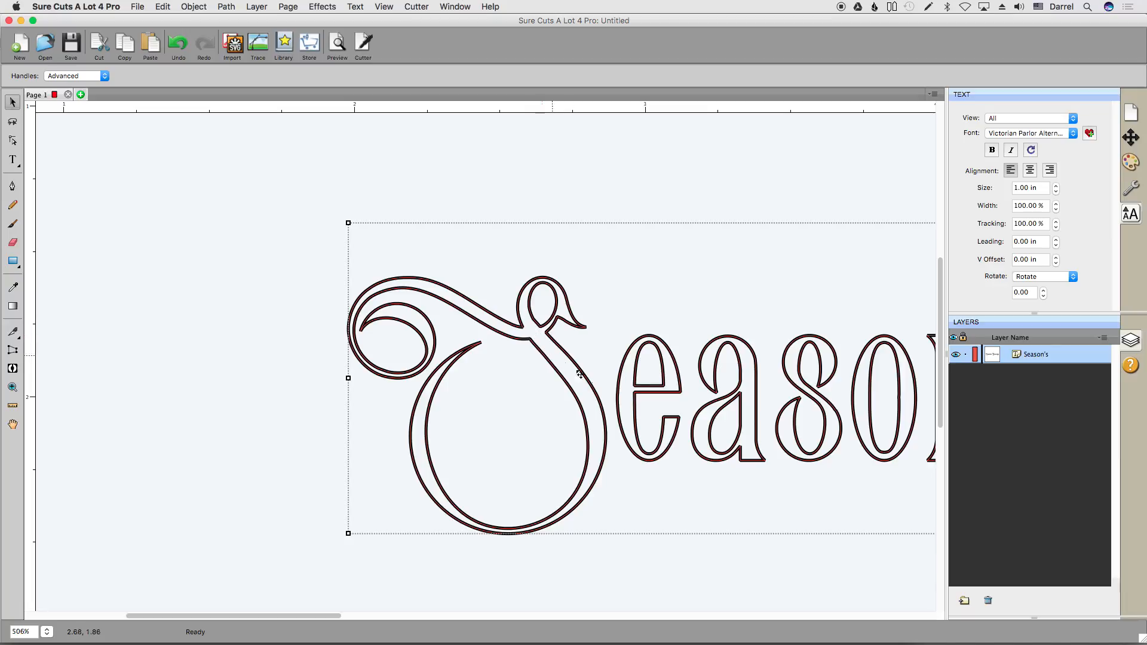
{"action": "left_click_drag", "start_coordinate": [265, 615], "coordinate": [530, 624]}
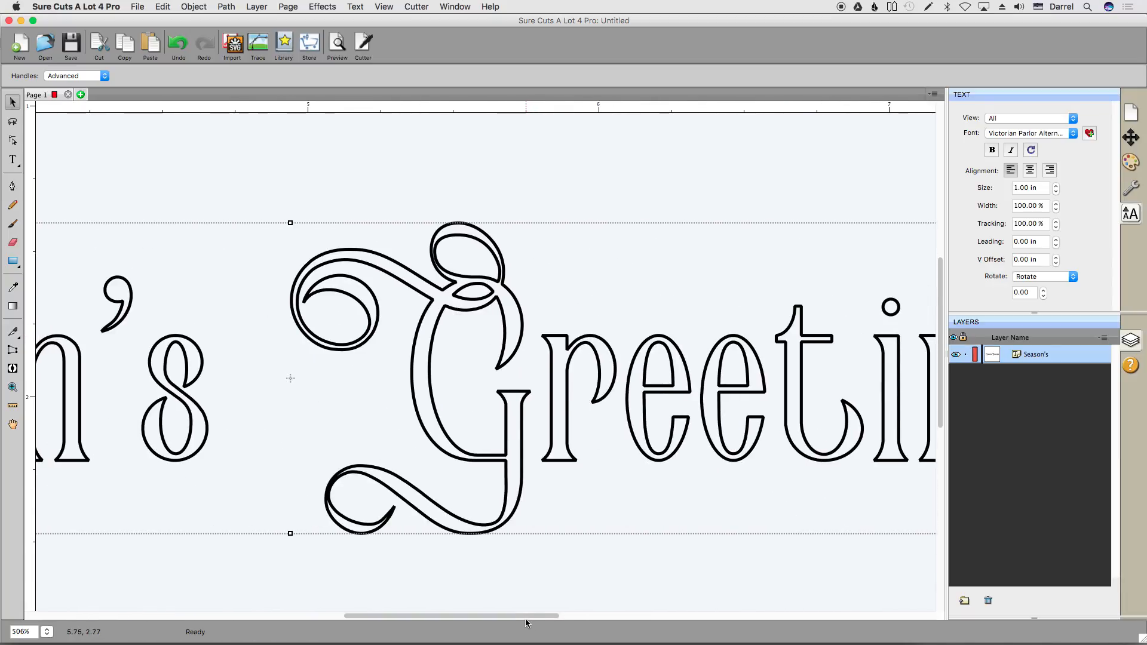
{"action": "key", "text": "super+0"}
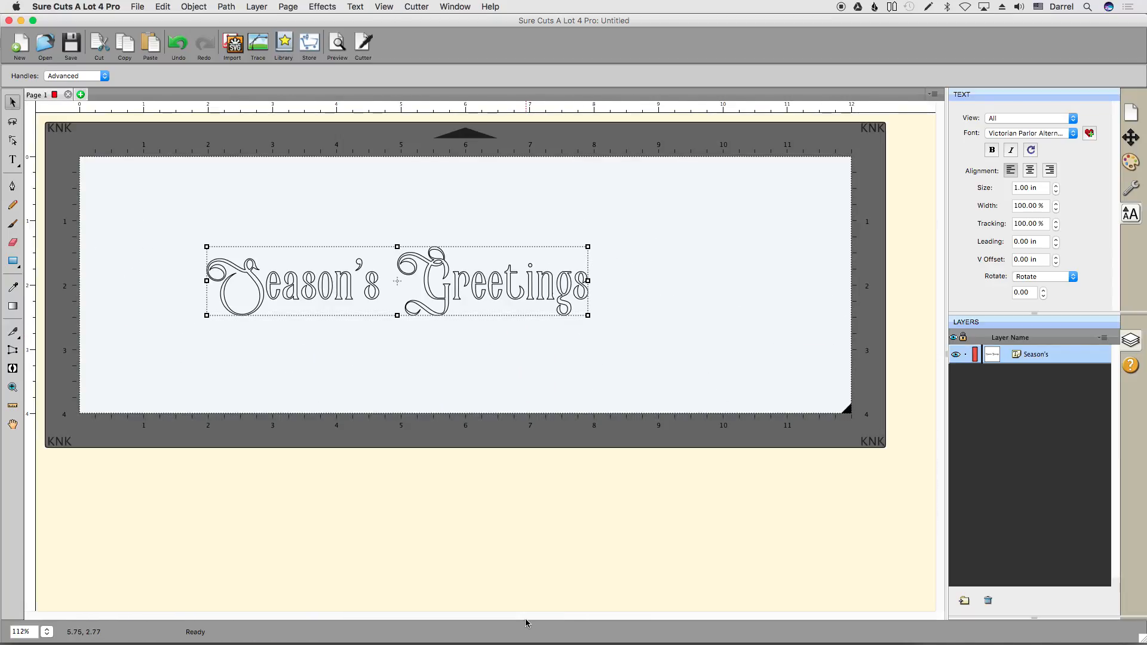
{"action": "left_click", "coordinate": [201, 492]}
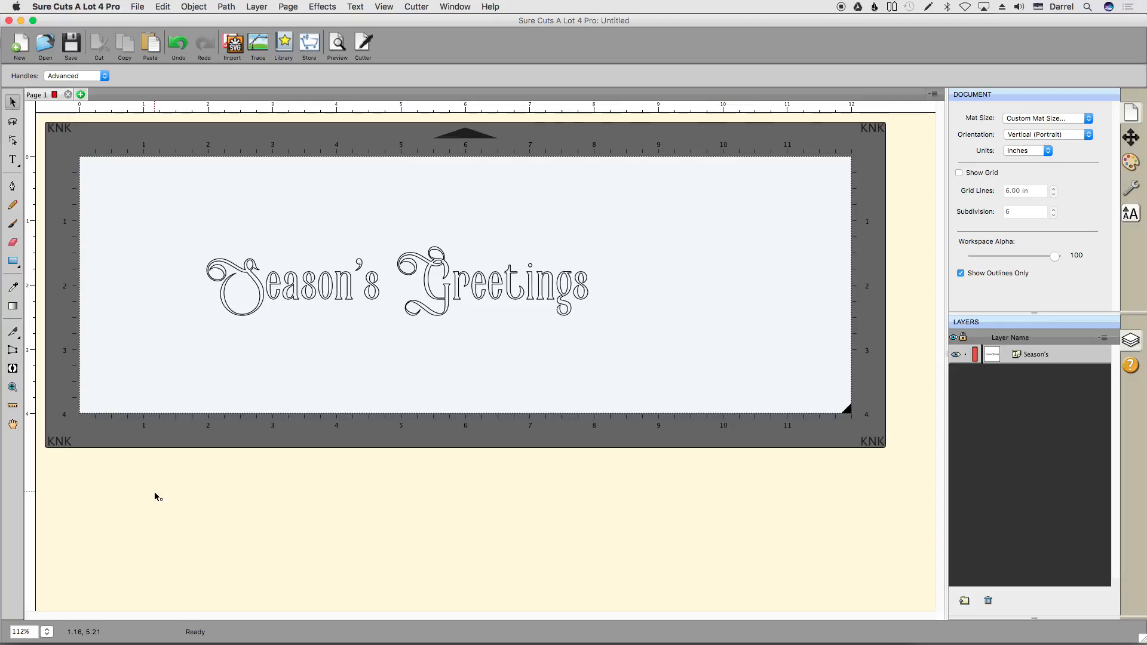
- Import mistletoe.svg from its Finder folder and place it right of the text at about X 8.95 in, Y 1.40 in
{"action": "mouse_move", "coordinate": [0, 644]}
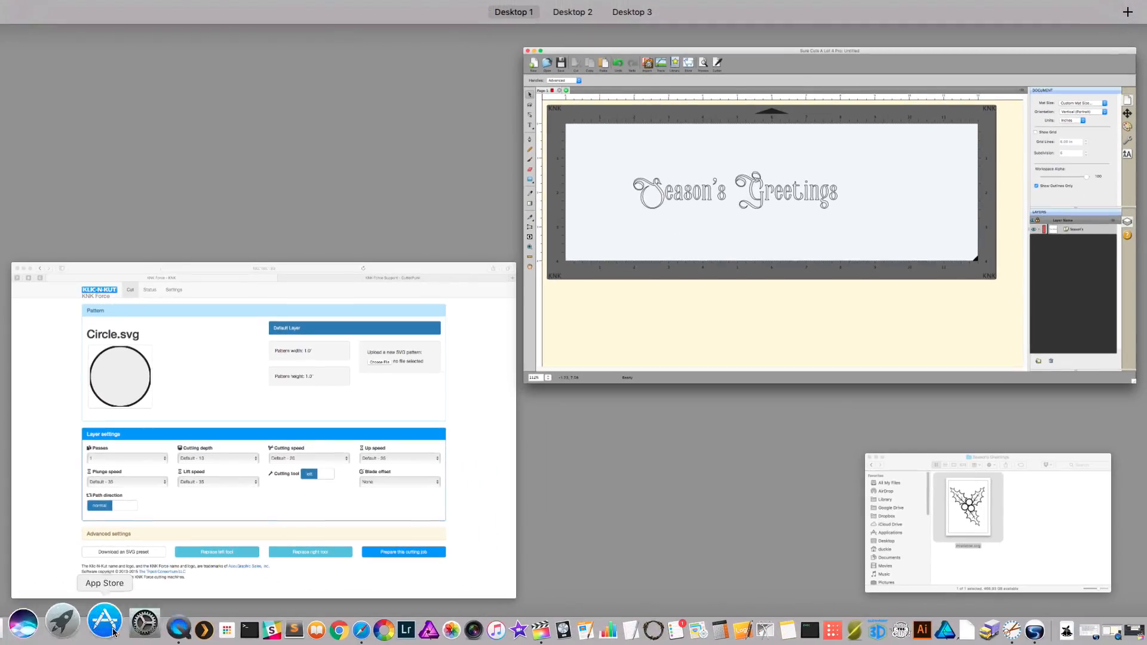
{"action": "left_click", "coordinate": [1002, 523]}
{"action": "left_click_drag", "start_coordinate": [860, 412], "coordinate": [729, 238]}
{"action": "left_click", "coordinate": [632, 249]}
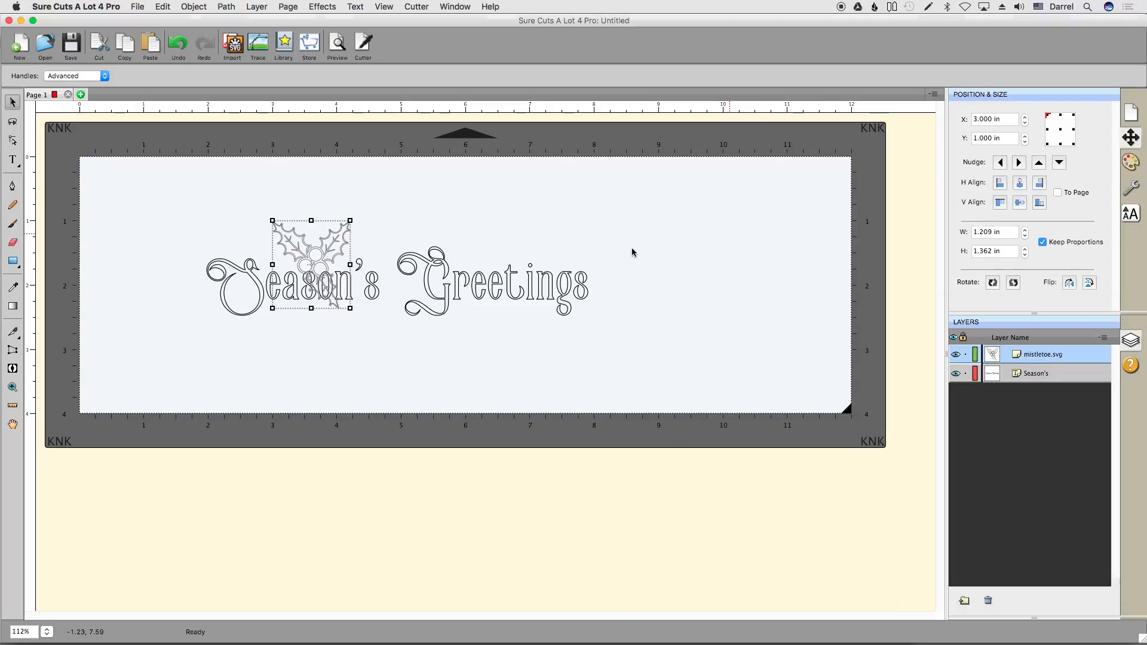
{"action": "left_click_drag", "start_coordinate": [336, 239], "coordinate": [720, 265]}
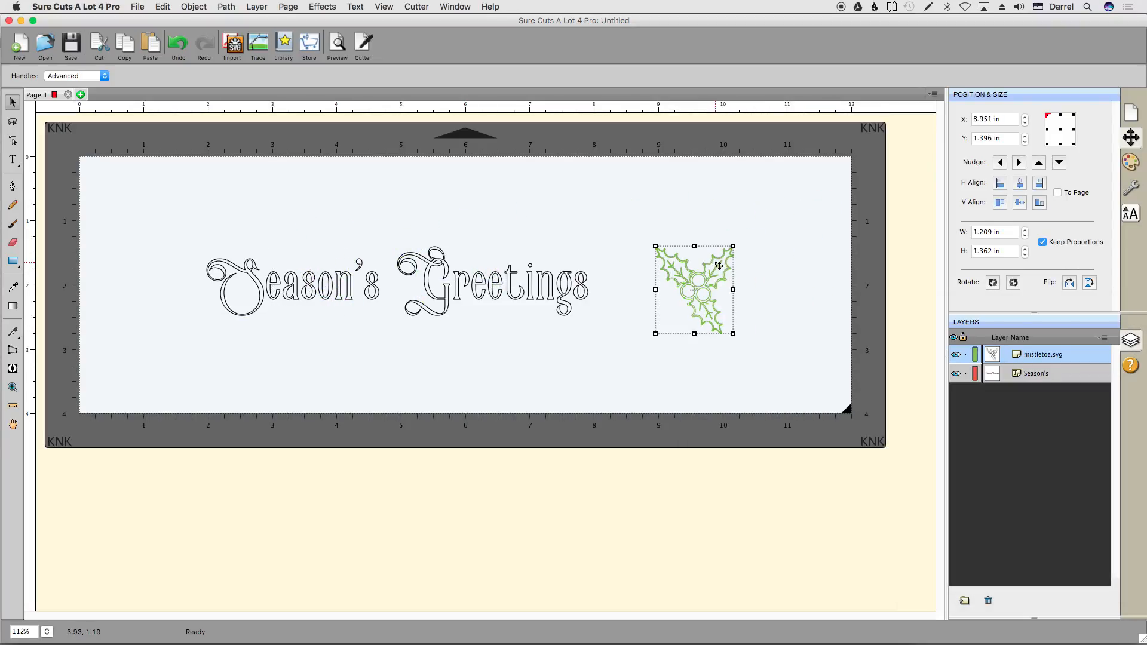
- Break the mistletoe graphic apart into its separate contours
{"action": "left_click", "coordinate": [384, 7]}
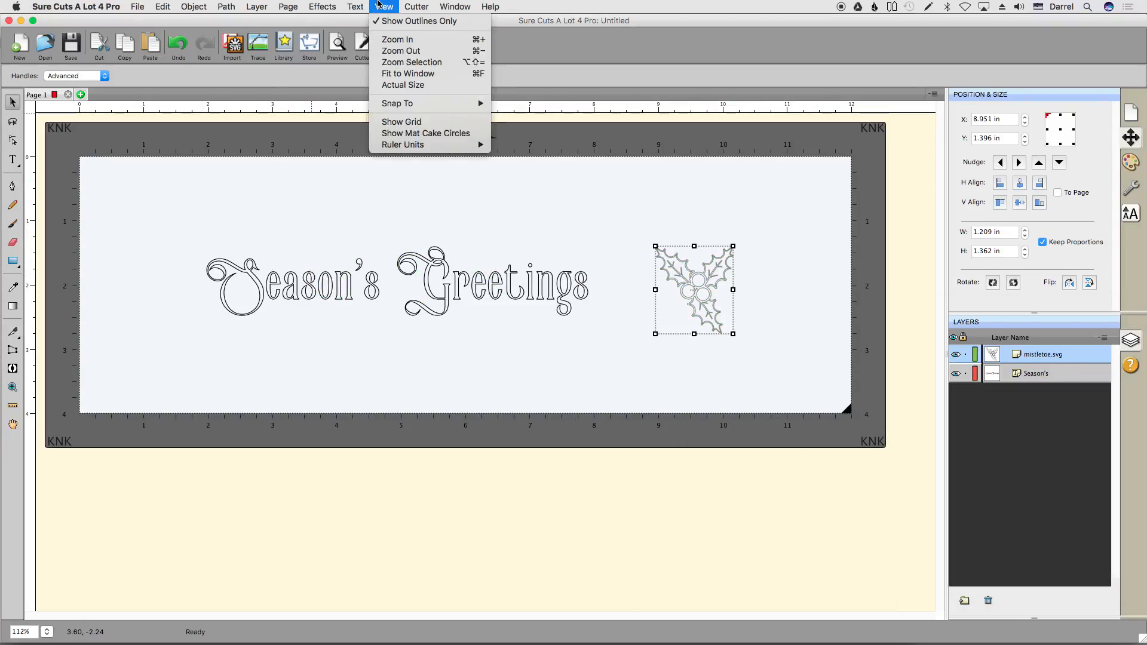
{"action": "left_click", "coordinate": [12, 388]}
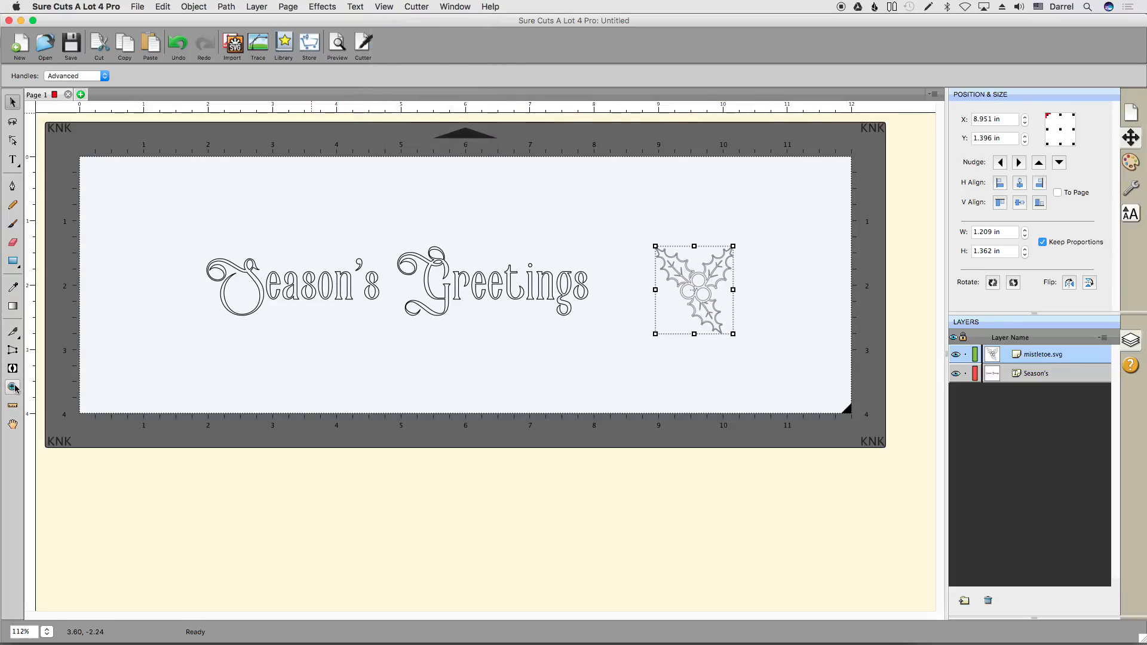
{"action": "left_click", "coordinate": [12, 387]}
{"action": "left_click_drag", "start_coordinate": [637, 216], "coordinate": [771, 382]}
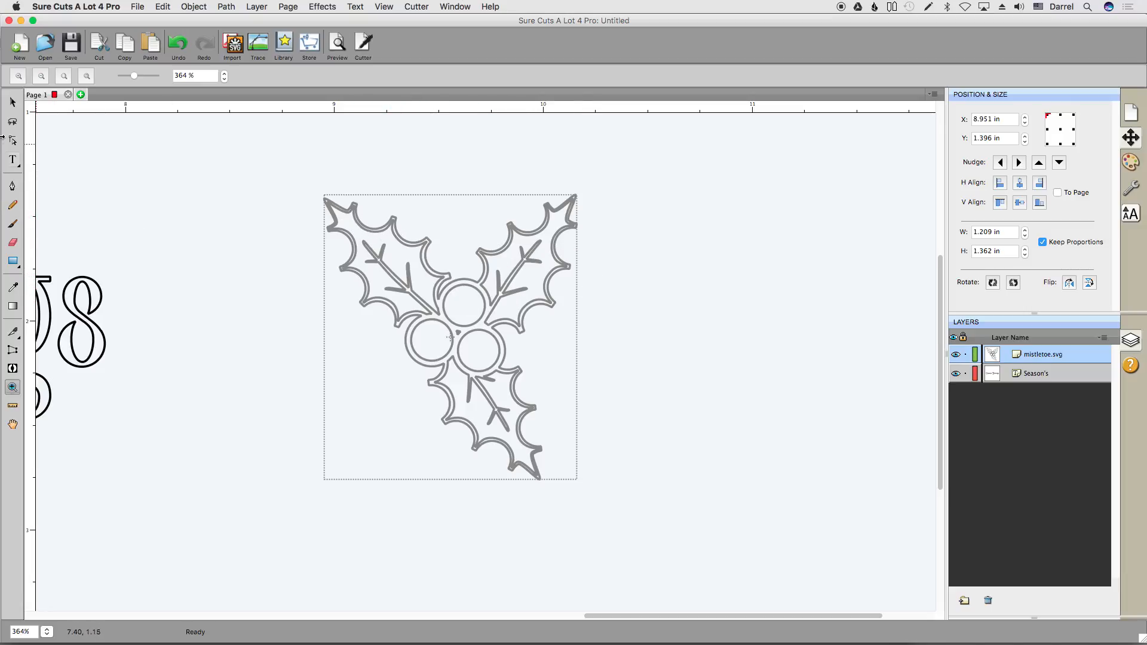
{"action": "left_click", "coordinate": [12, 106]}
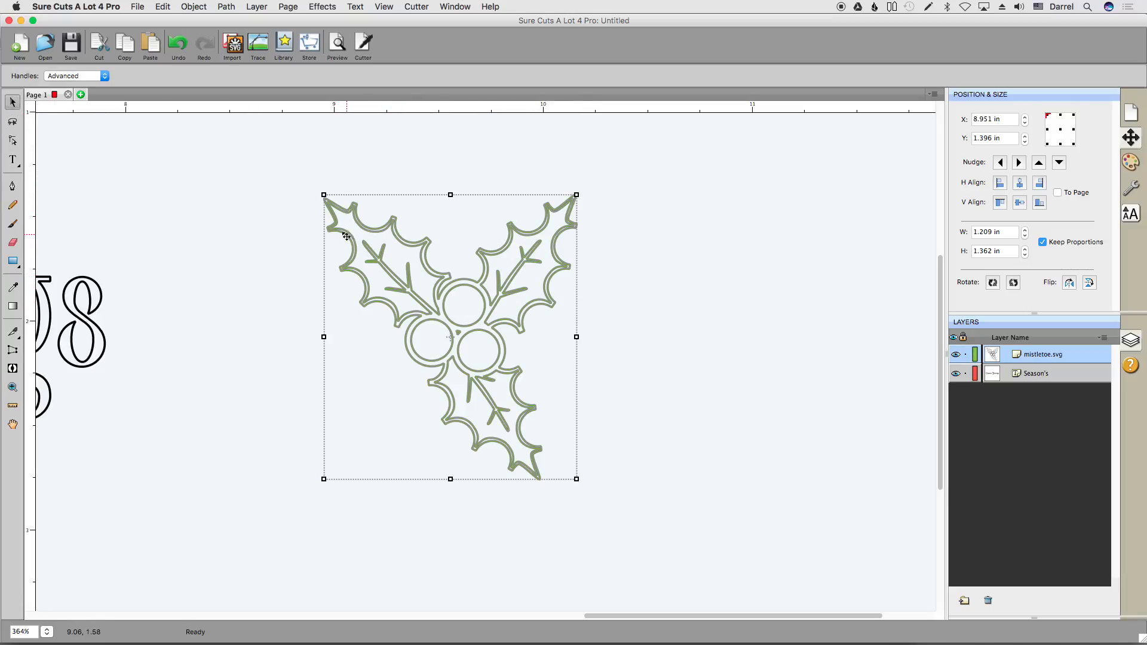
{"action": "left_click", "coordinate": [201, 6]}
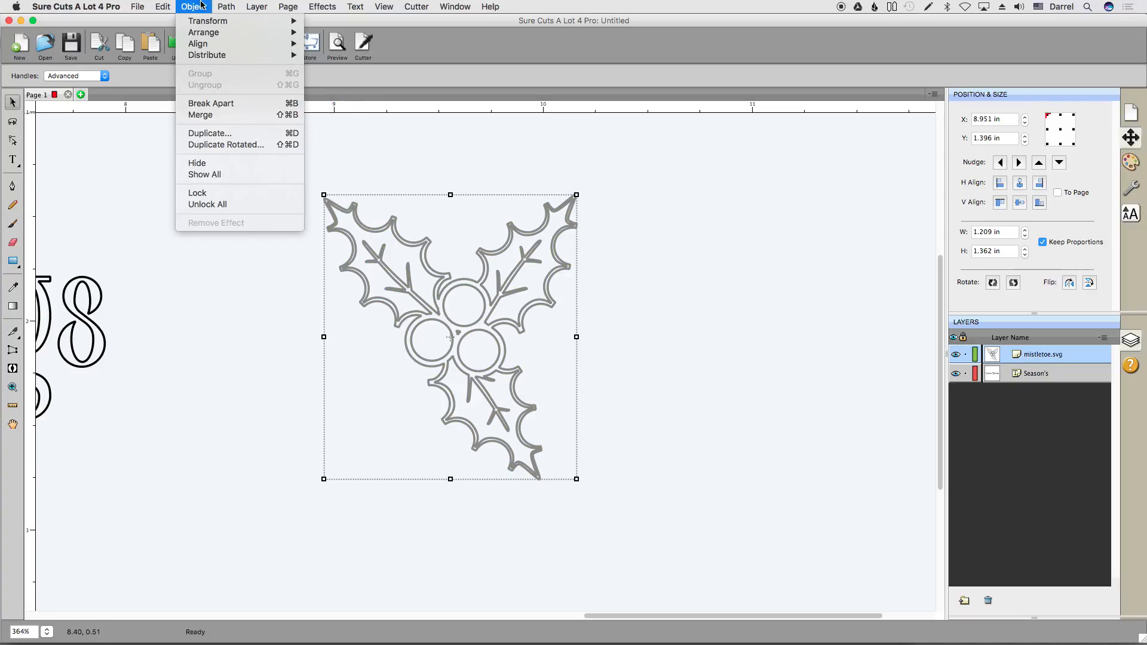
{"action": "left_click", "coordinate": [203, 105]}
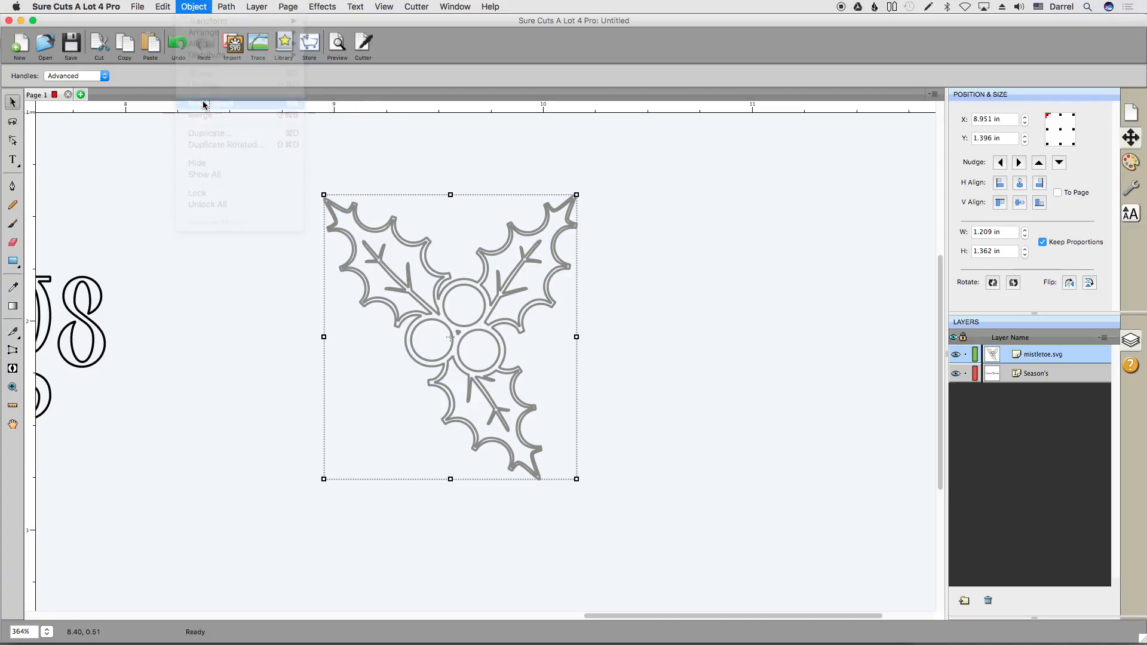
- Delete the outer outline surrounding the mistletoe leaves and berries, then check the remaining contours
{"action": "left_click", "coordinate": [358, 207]}
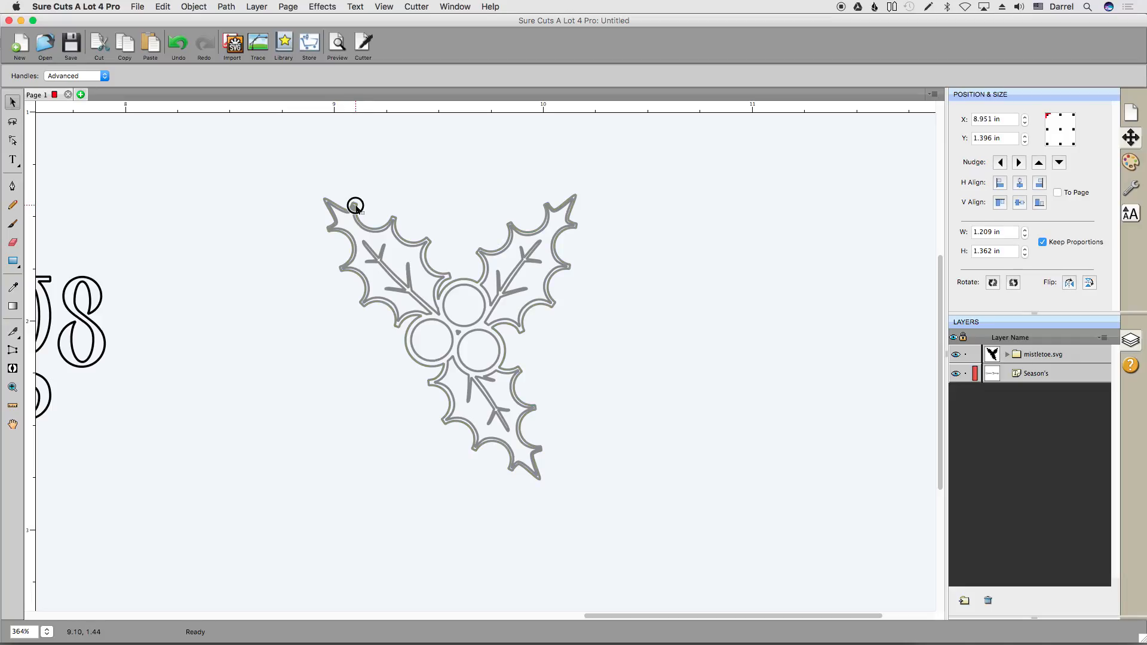
{"action": "left_click", "coordinate": [387, 181]}
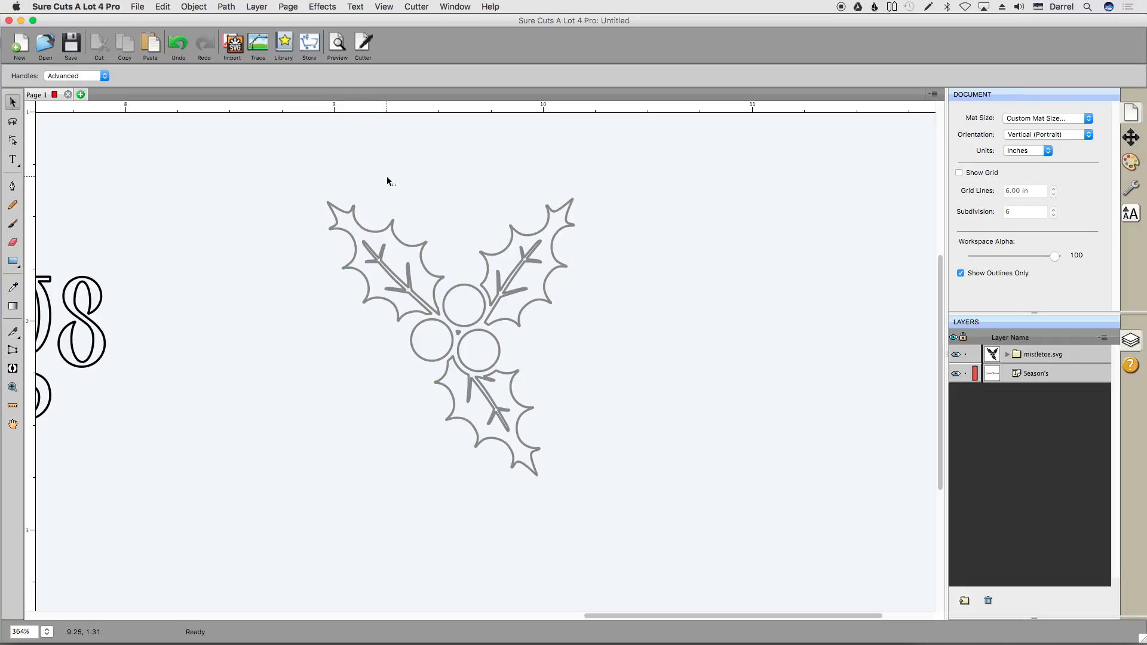
{"action": "left_click", "coordinate": [462, 338]}
{"action": "left_click", "coordinate": [599, 289]}
- Select all remaining mistletoe contours and merge them into one shape
{"action": "left_click_drag", "start_coordinate": [292, 168], "coordinate": [673, 530]}
{"action": "left_click", "coordinate": [194, 7]}
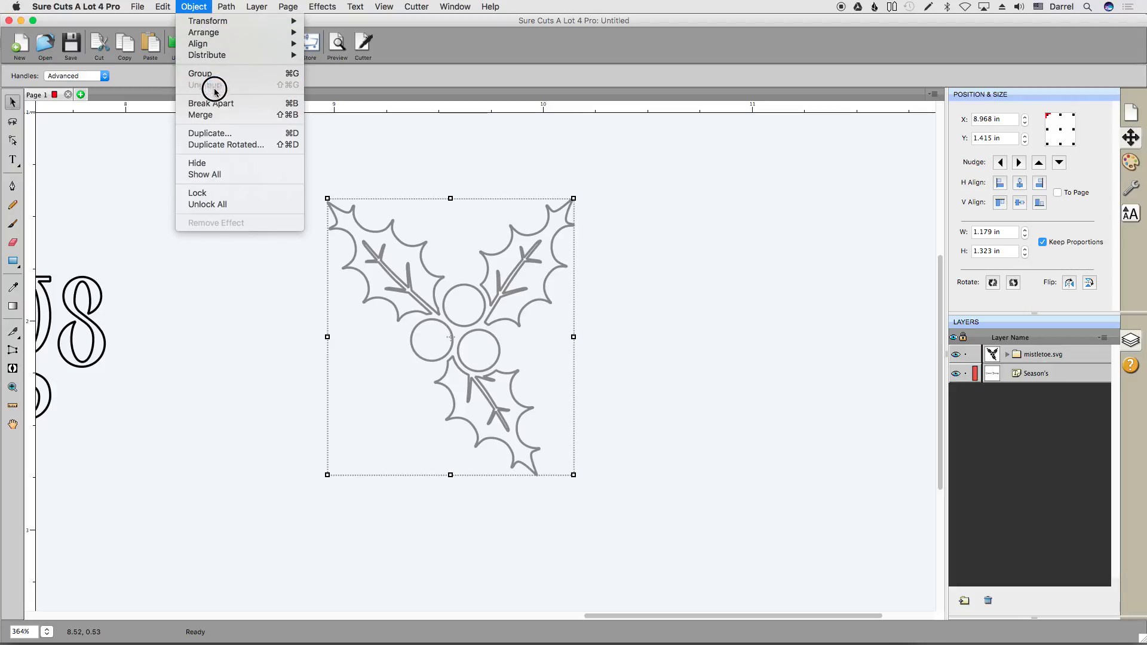
{"action": "left_click", "coordinate": [214, 115]}
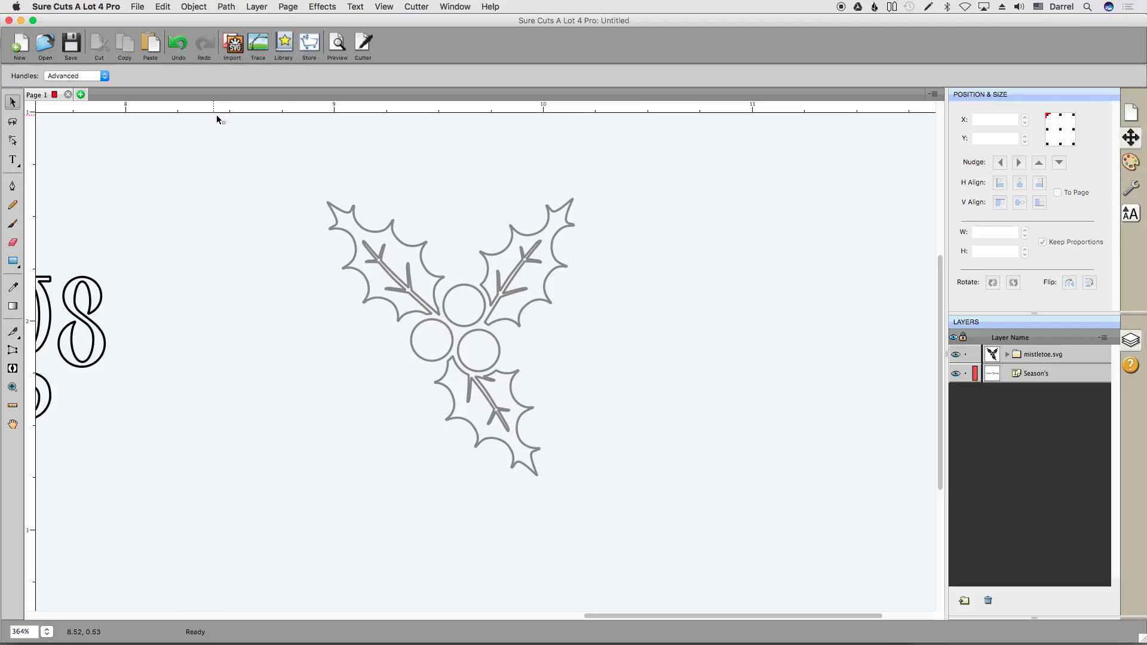
{"action": "key", "text": "super+0"}
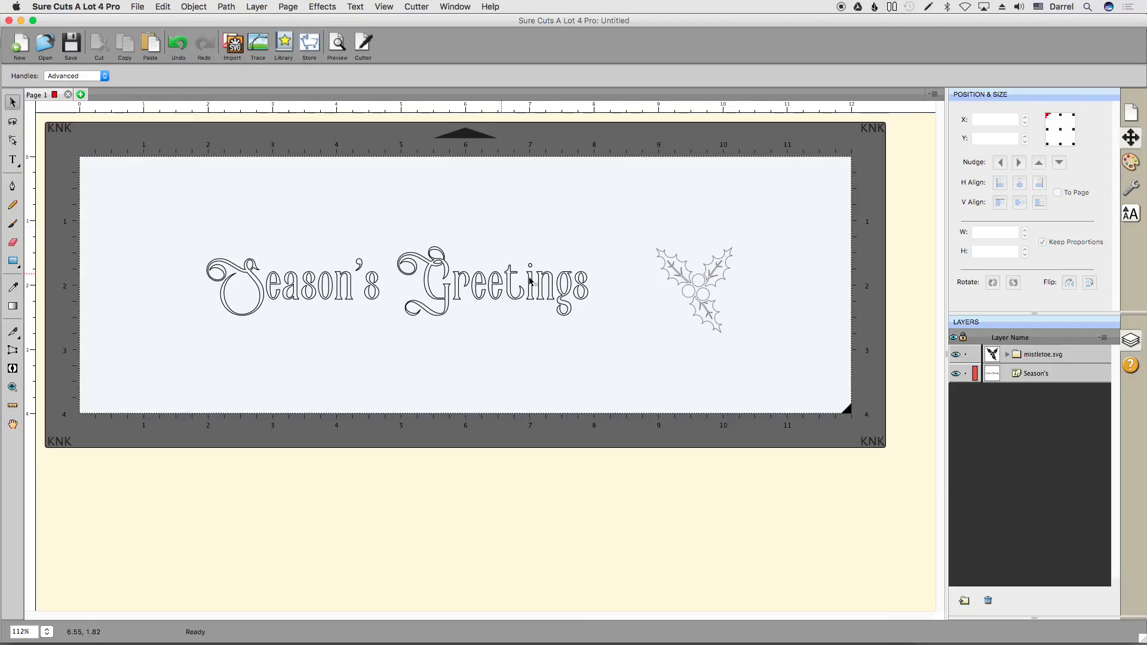
- Duplicate the mistletoe and place the copy below and left of the original, near the end of the text
{"action": "left_click_drag", "start_coordinate": [641, 221], "coordinate": [772, 365]}
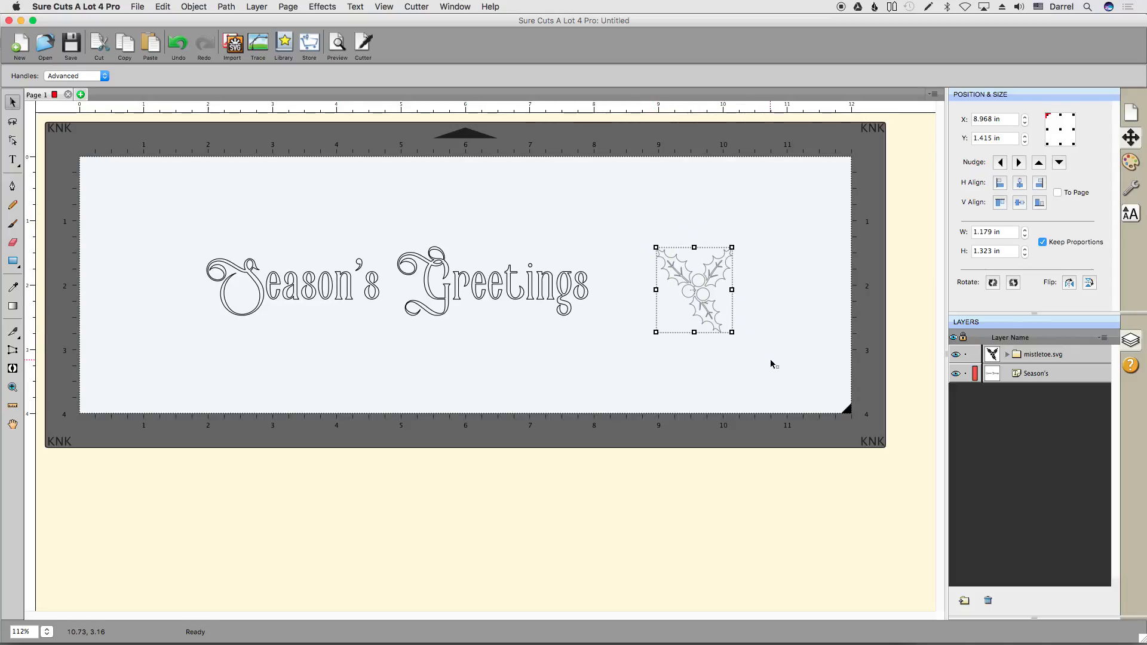
{"action": "key", "text": "super+d"}
{"action": "left_click_drag", "start_coordinate": [735, 301], "coordinate": [649, 335]}
{"action": "left_click", "coordinate": [468, 397]}
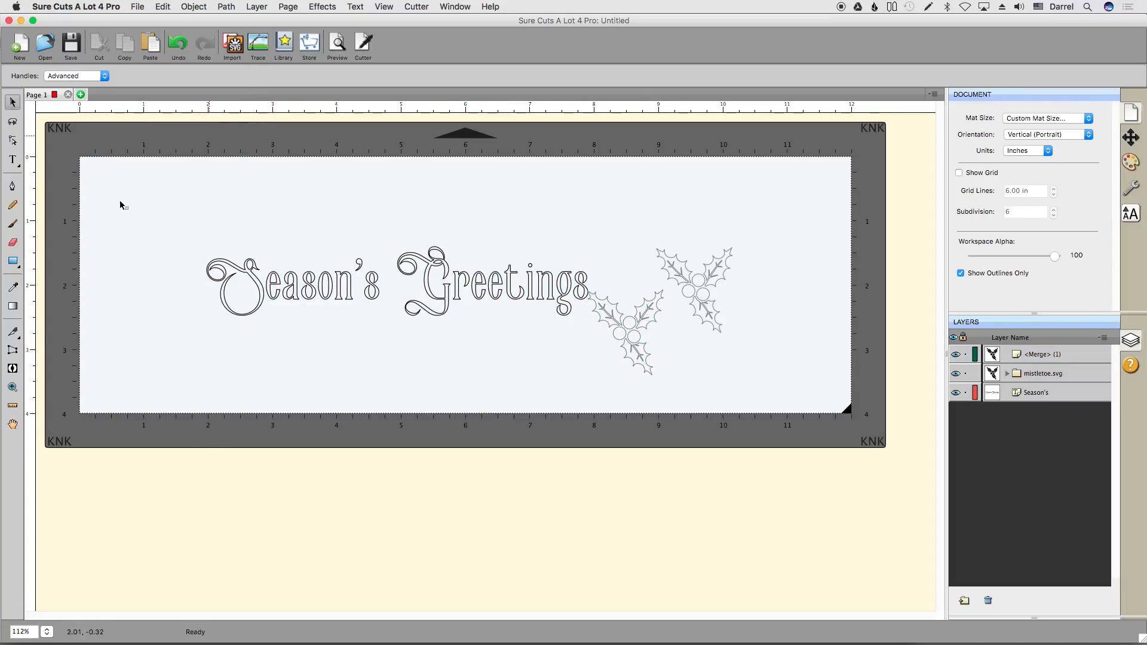
- Insert the last banner shape in the first row of the library's tags and signs category near the page's upper-left corner
{"action": "left_click", "coordinate": [283, 49]}
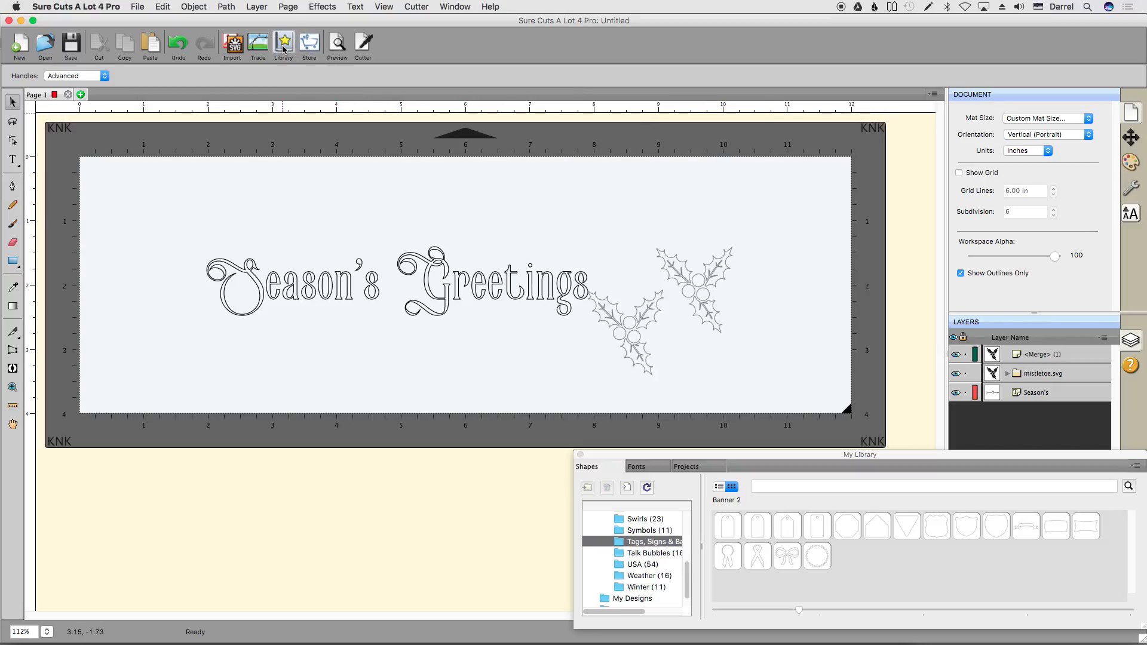
{"action": "mouse_move", "coordinate": [738, 567]}
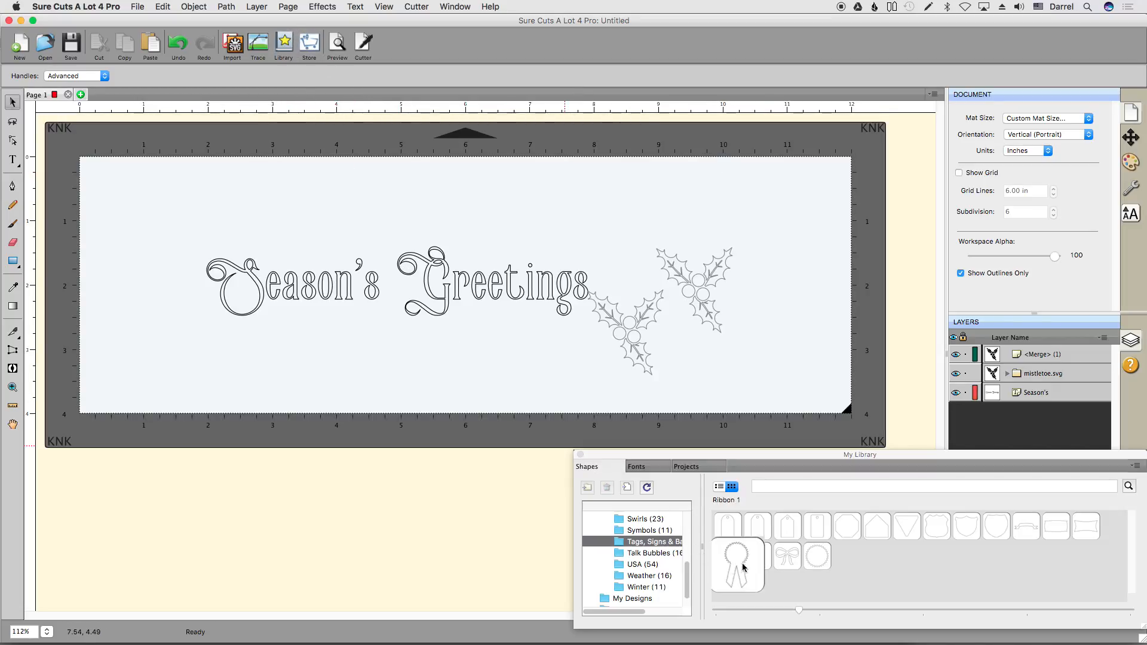
{"action": "mouse_move", "coordinate": [1051, 538]}
{"action": "left_click_drag", "start_coordinate": [1056, 535], "coordinate": [146, 201]}
{"action": "left_click", "coordinate": [580, 455]}
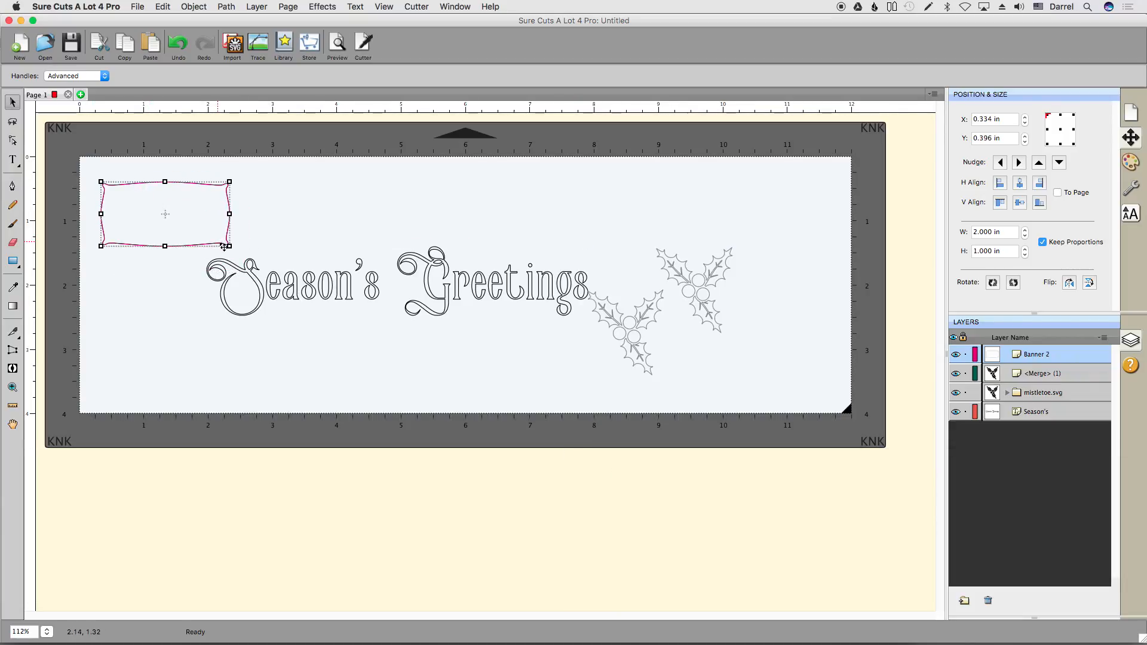
- Stretch the banner around the text and mistletoe as a frame about 11.32 in wide and 3.29 in high
{"action": "left_click_drag", "start_coordinate": [230, 246], "coordinate": [830, 395]}
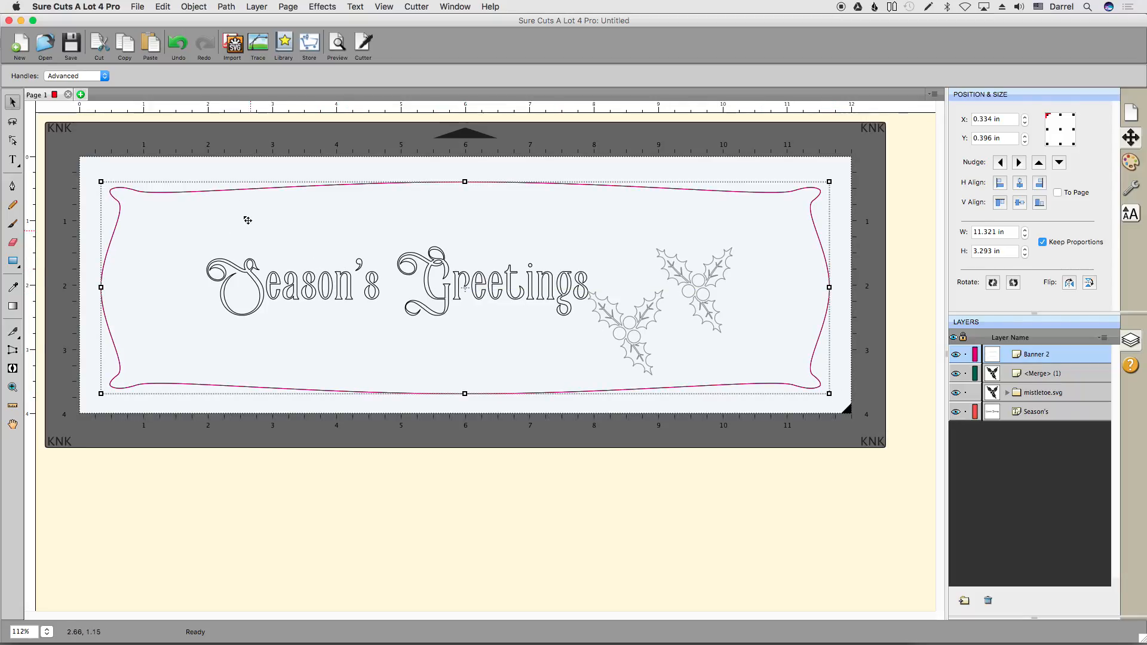
{"action": "left_click", "coordinate": [231, 161]}
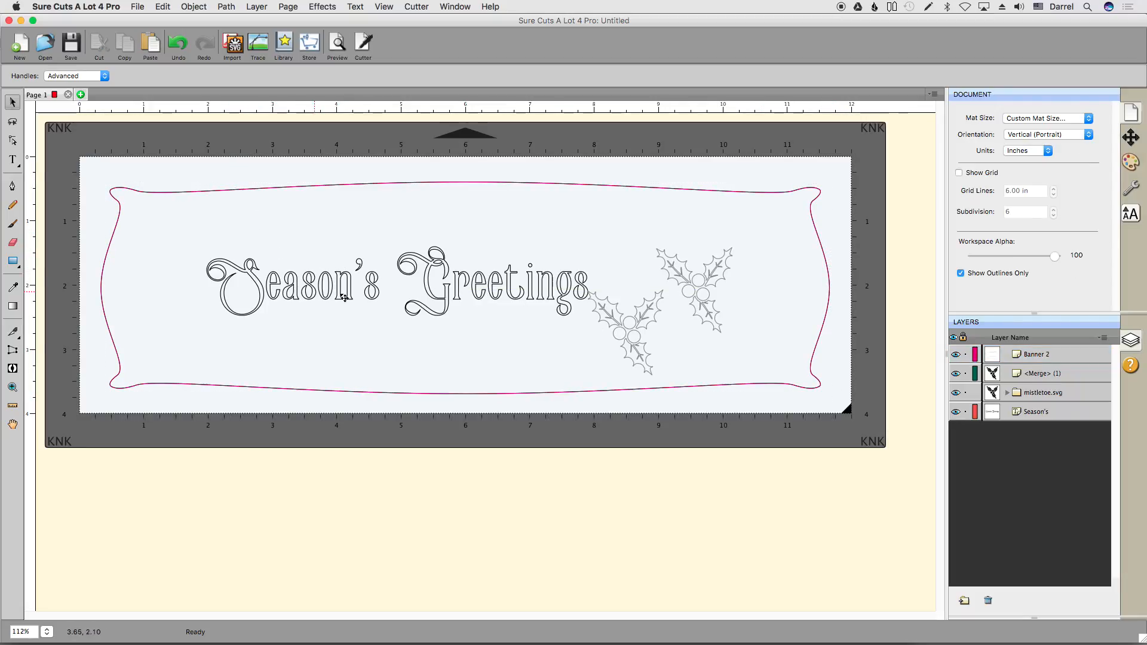
{"action": "left_click", "coordinate": [621, 315]}
{"action": "left_click", "coordinate": [913, 421]}
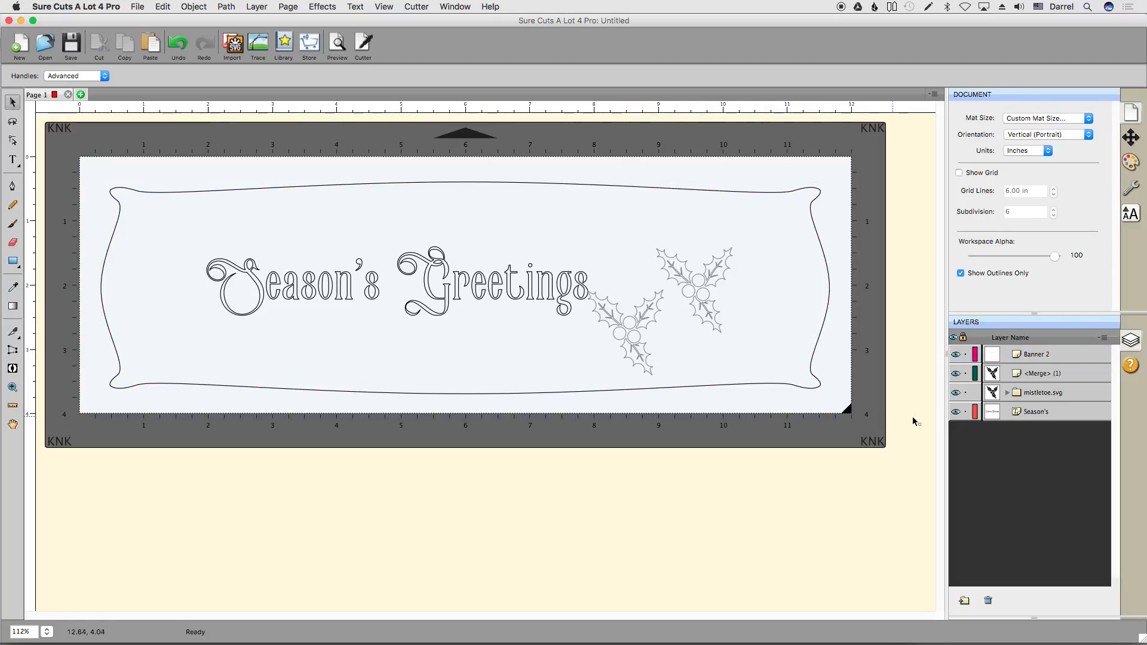
- Move the mistletoe copy to the frame's upper-left corner at about X 0.91 in, Y 0.82 in and rotate it 90 degrees counterclockwise
{"action": "left_click", "coordinate": [1007, 393]}
{"action": "left_click", "coordinate": [1038, 374]}
{"action": "left_click_drag", "start_coordinate": [591, 308], "coordinate": [173, 239]}
{"action": "left_click", "coordinate": [1014, 284]}
{"action": "left_click", "coordinate": [1015, 285]}
{"action": "mouse_move", "coordinate": [639, 240]}
{"action": "left_mouse_down"}
{"action": "mouse_move", "coordinate": [651, 261]}
{"action": "mouse_move", "coordinate": [640, 241]}
{"action": "left_mouse_up"}
{"action": "key", "text": "super+z"}
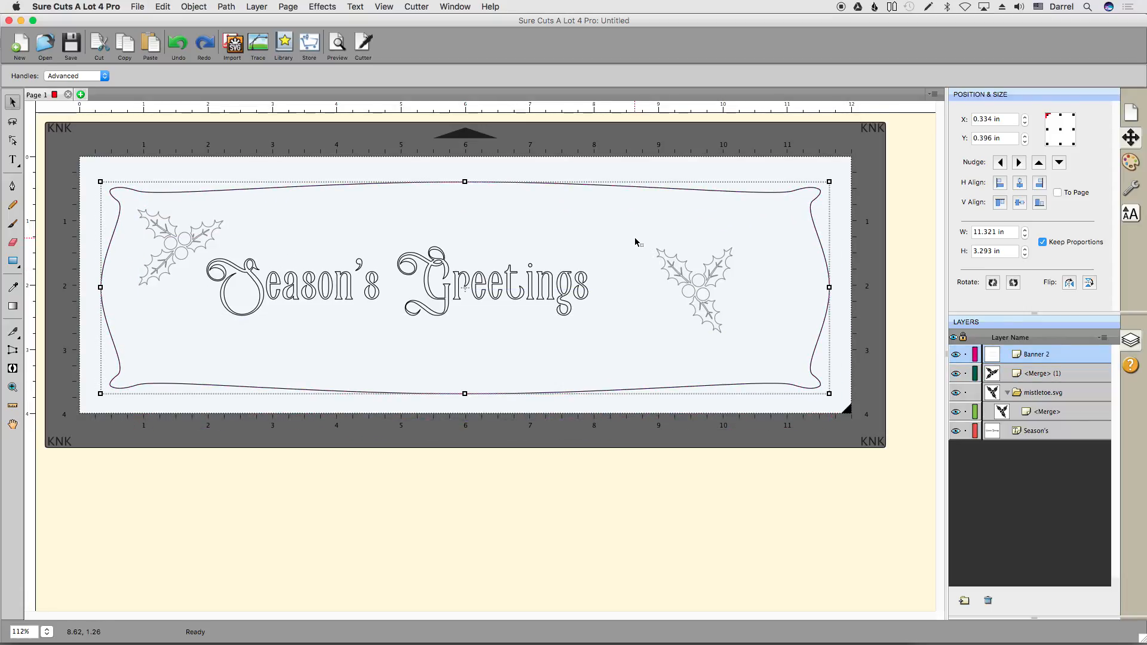
- Rotate the original mistletoe 90 degrees clockwise and move it to the frame's lower-right corner at about X 9.76 in, Y 2.04 in
{"action": "left_click", "coordinate": [1041, 394]}
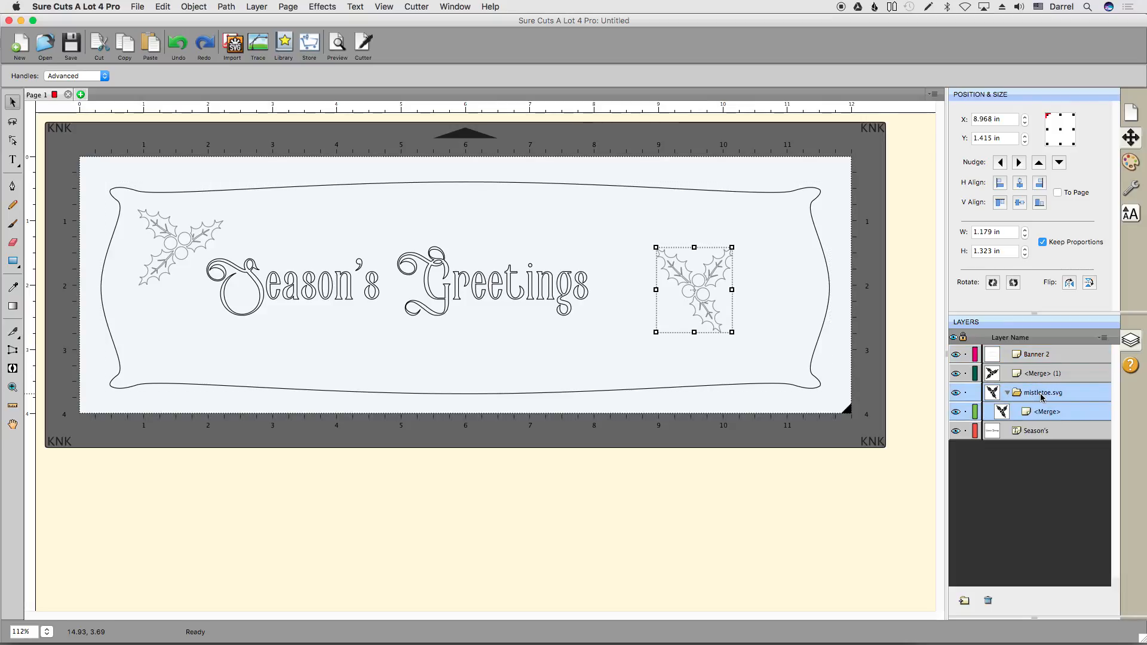
{"action": "left_click", "coordinate": [992, 283]}
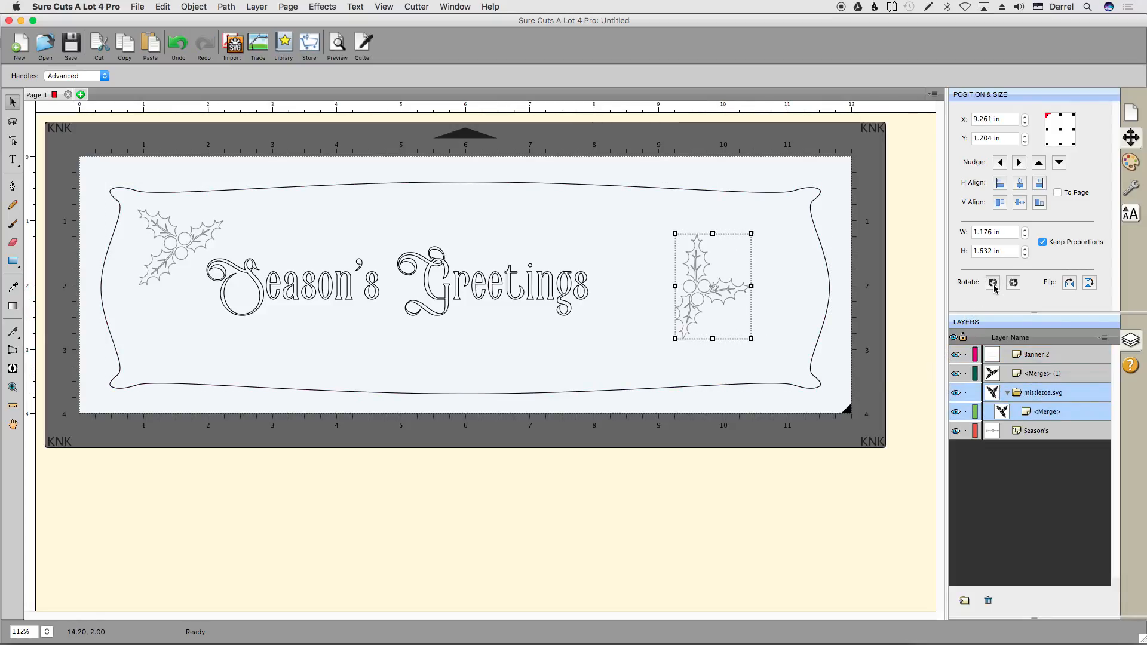
{"action": "left_click", "coordinate": [993, 284]}
{"action": "left_click_drag", "start_coordinate": [710, 287], "coordinate": [763, 343]}
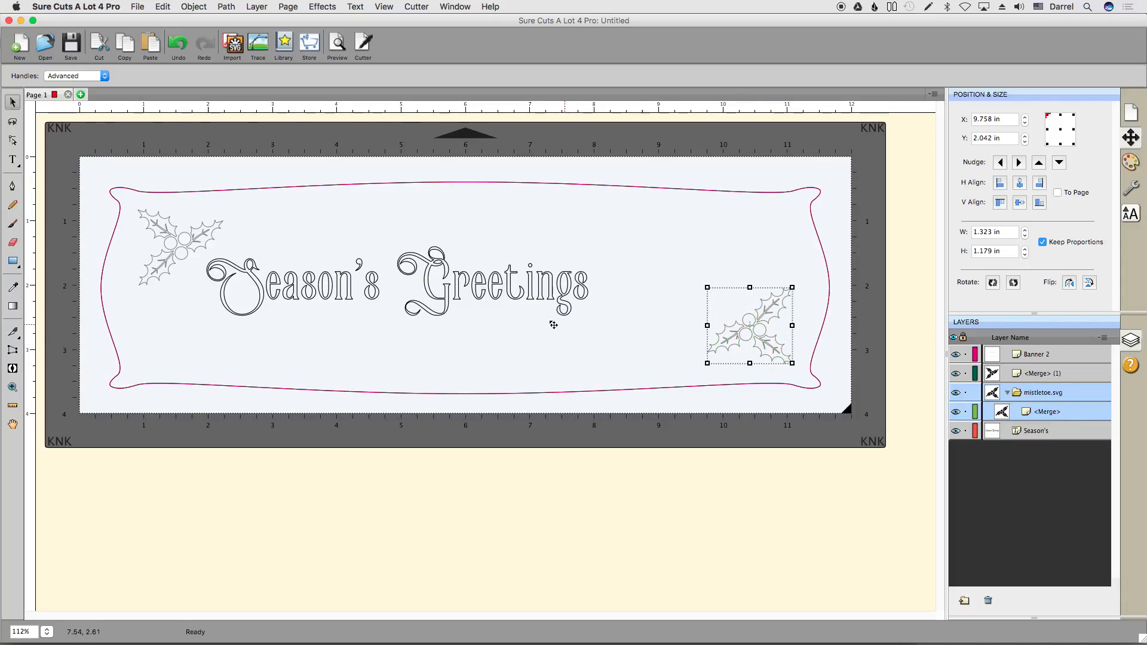
- Enlarge the greeting text proportionally to about 8.1 in wide and shift it up about 0.2 in between the mistletoe sprigs
{"action": "left_click", "coordinate": [1030, 430]}
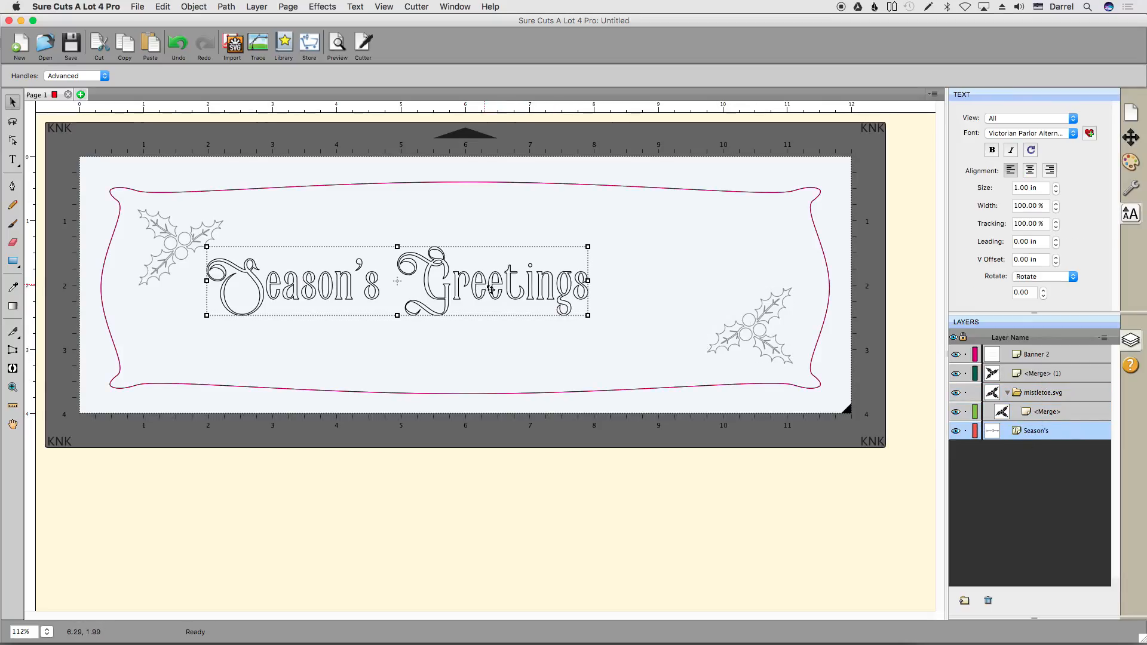
{"action": "left_click_drag", "start_coordinate": [588, 315], "coordinate": [706, 350]}
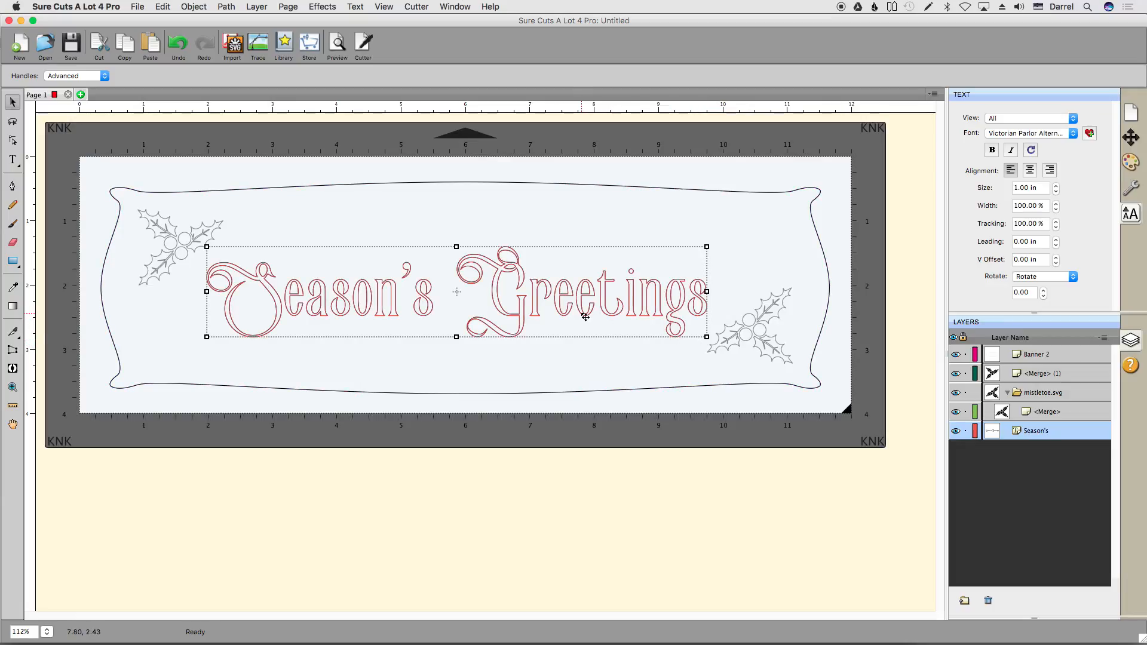
{"action": "key", "text": "Up"}
{"action": "key", "text": "Up"}
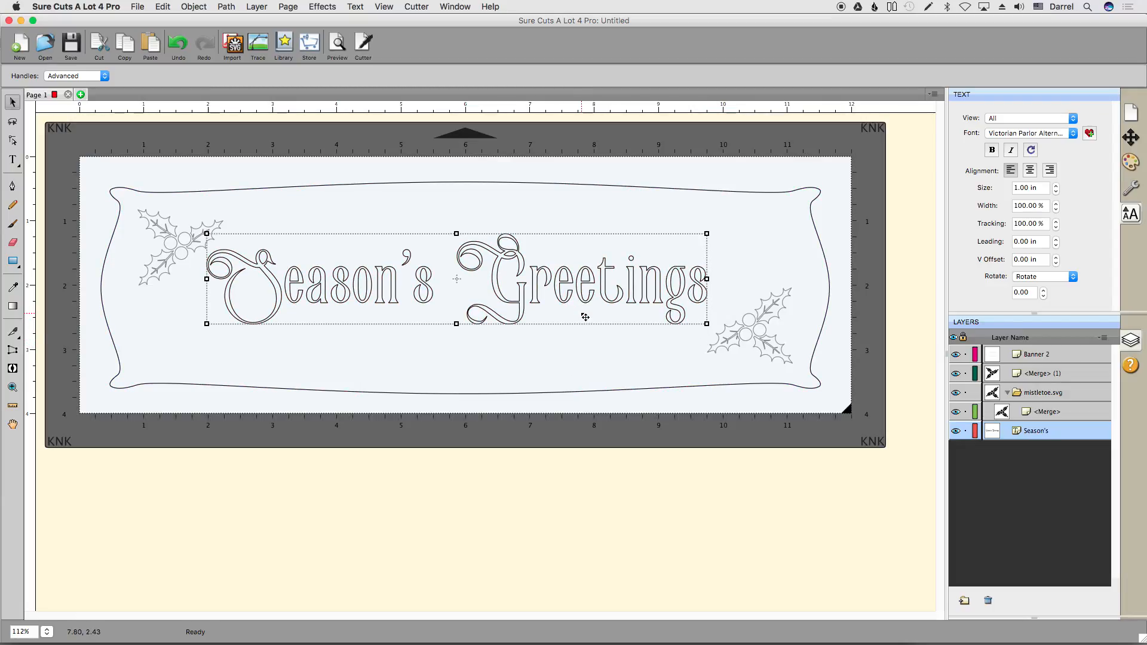
{"action": "key", "text": "Up"}
{"action": "key", "text": "Down"}
{"action": "left_click_drag", "start_coordinate": [707, 324], "coordinate": [731, 339]}
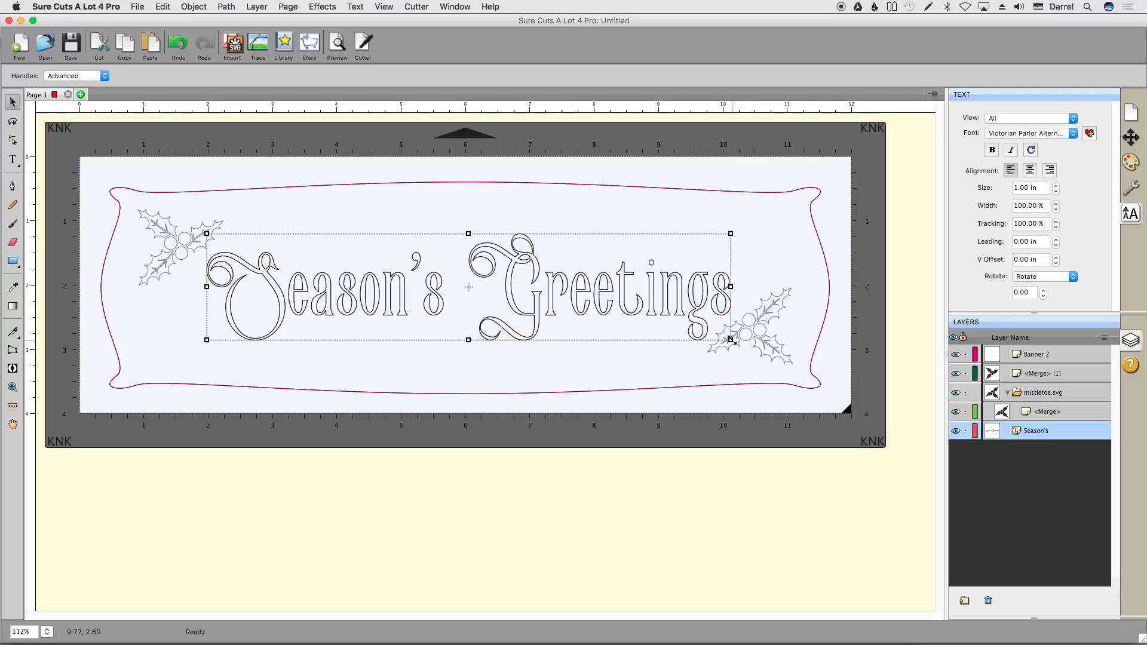
- Preview the cut lines of the whole layout and close the preview
{"action": "left_click", "coordinate": [485, 362]}
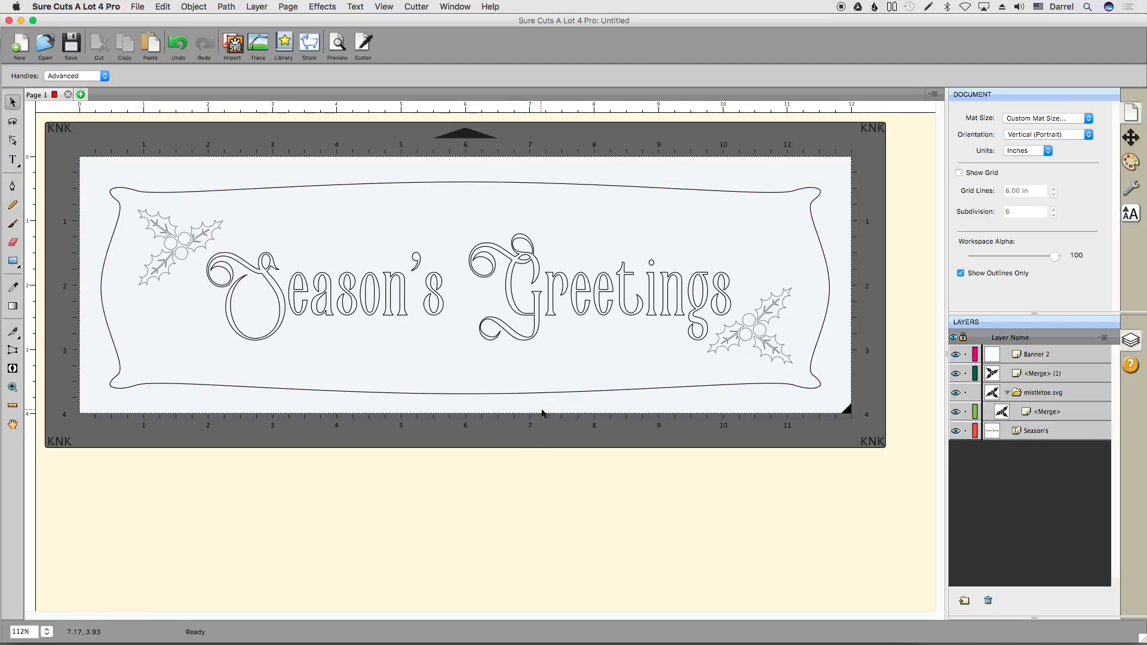
{"action": "left_click", "coordinate": [341, 42]}
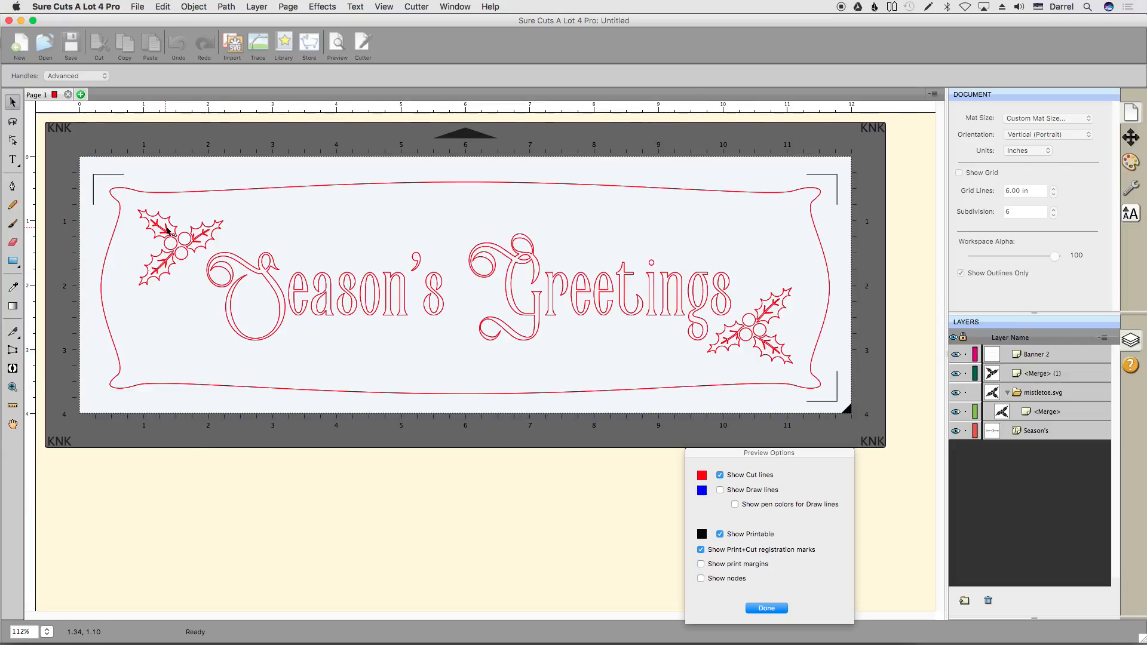
{"action": "left_click", "coordinate": [766, 608]}
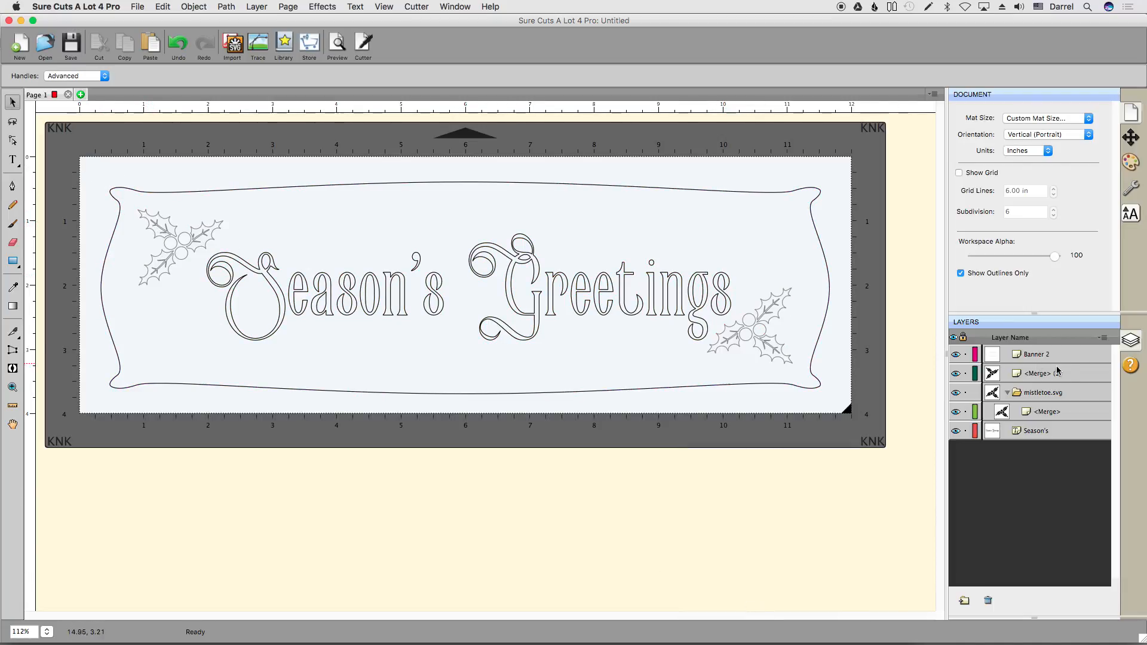
- Select both mistletoe sprigs together, the upper-left copy and the lower-right original
{"action": "left_click", "coordinate": [1038, 412]}
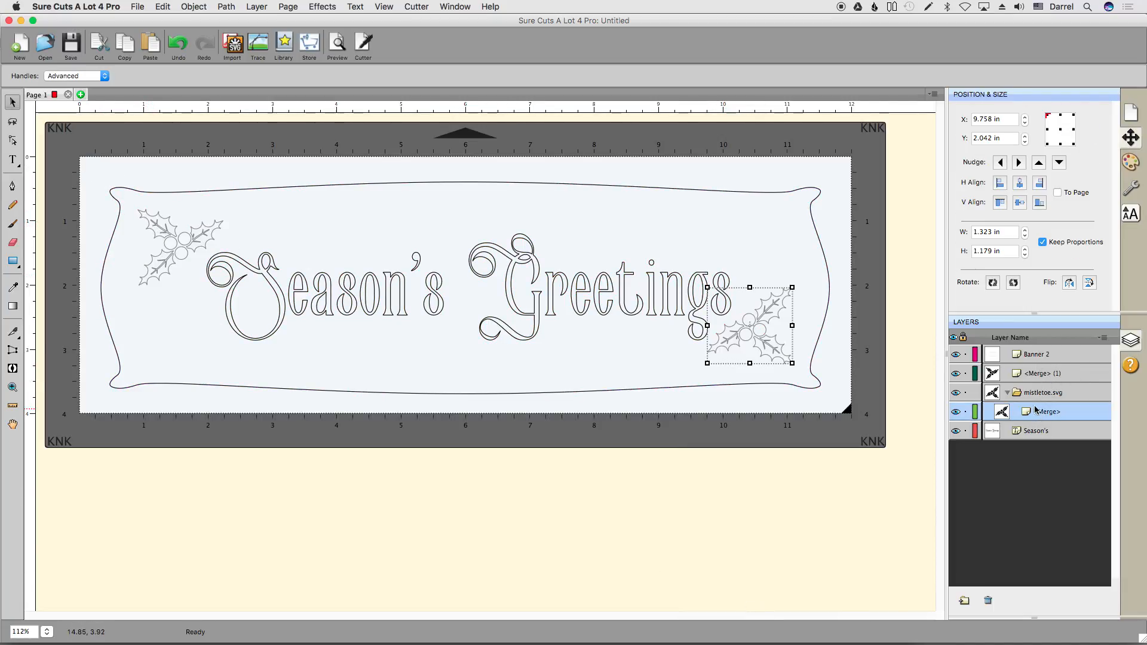
{"action": "left_click", "coordinate": [1027, 376]}
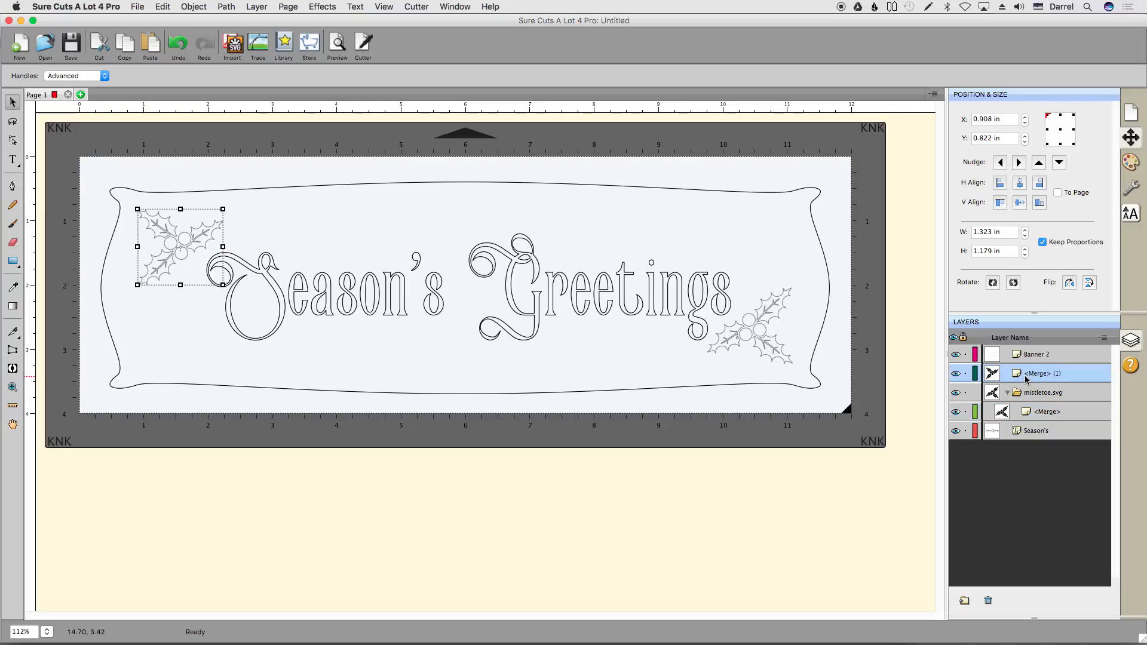
{"action": "left_click", "coordinate": [1030, 417], "text": "shift"}
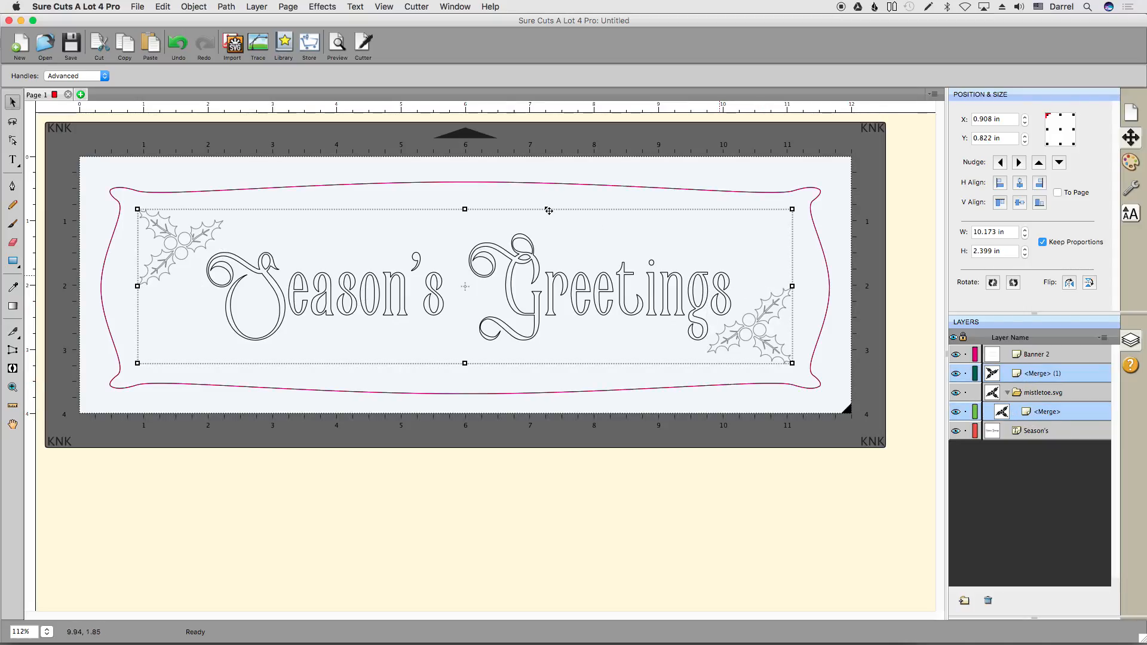
{"action": "left_click", "coordinate": [319, 5]}
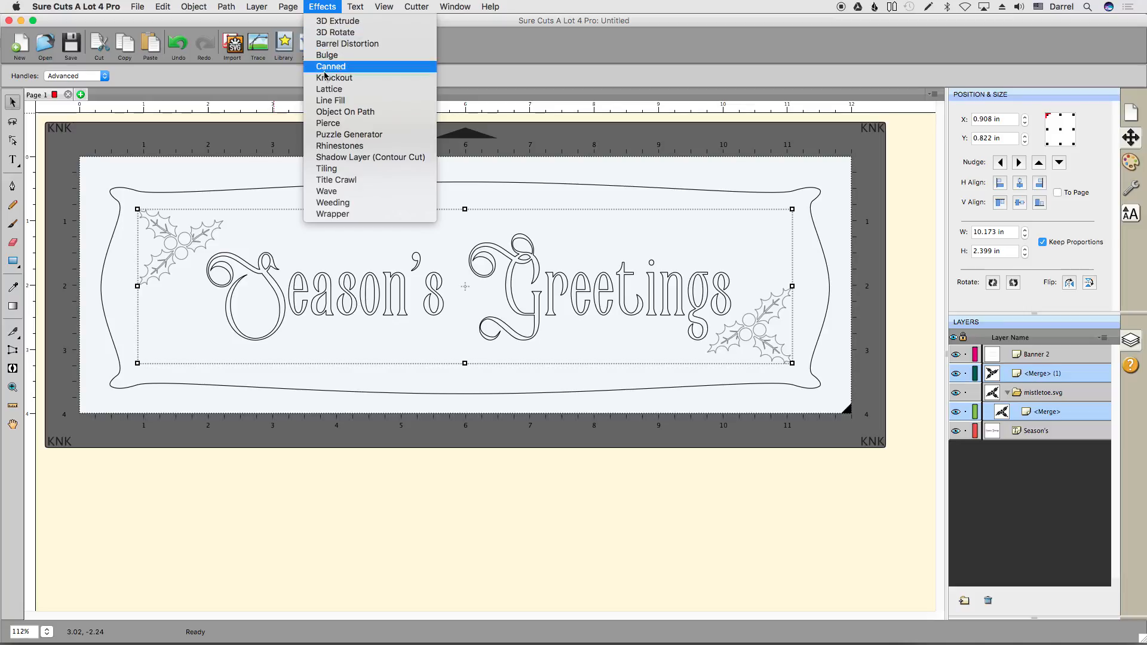
{"action": "left_click", "coordinate": [322, 101]}
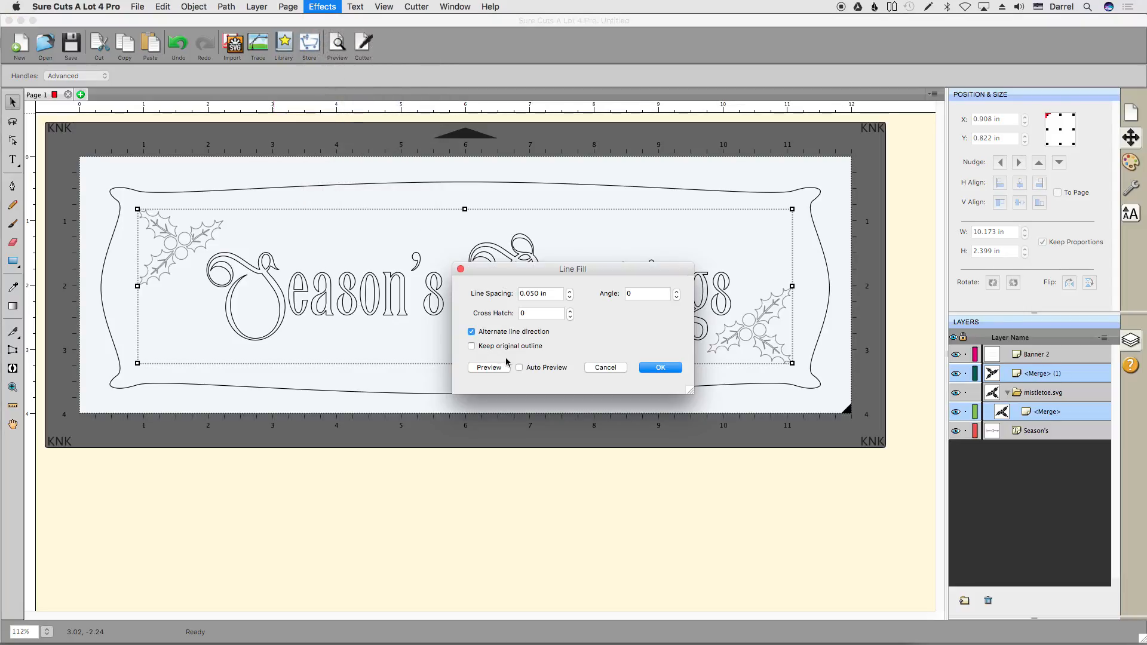
{"action": "left_click", "coordinate": [519, 368]}
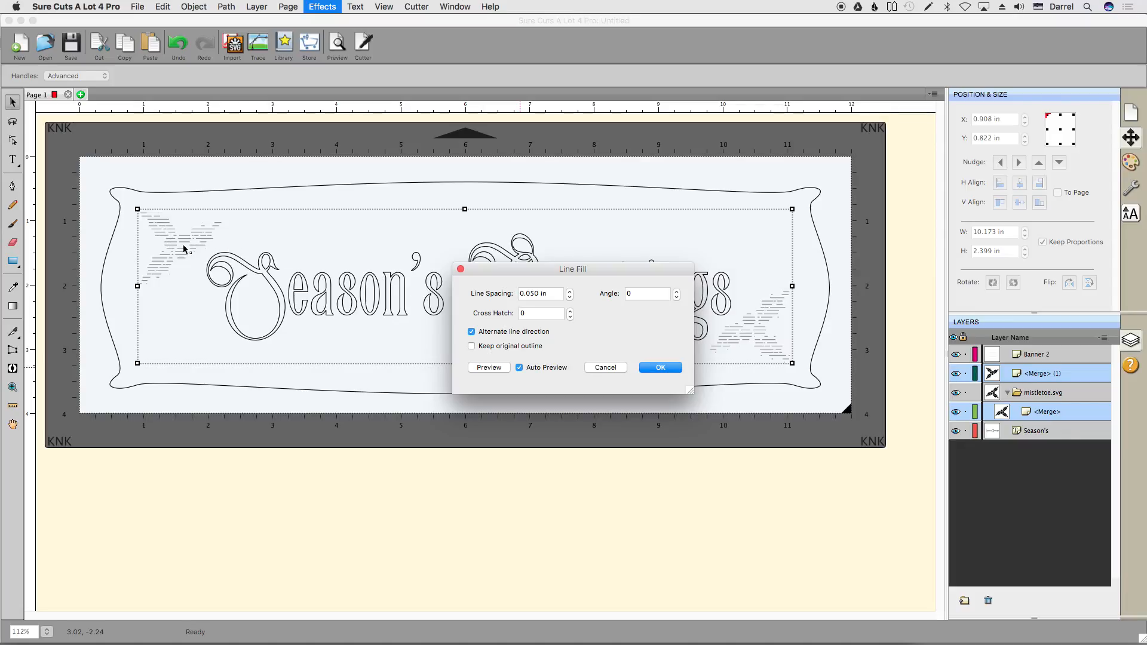
{"action": "left_click", "coordinate": [601, 367]}
- Give both selected mistletoe sprigs a solid black stroke color
{"action": "left_click", "coordinate": [1130, 164]}
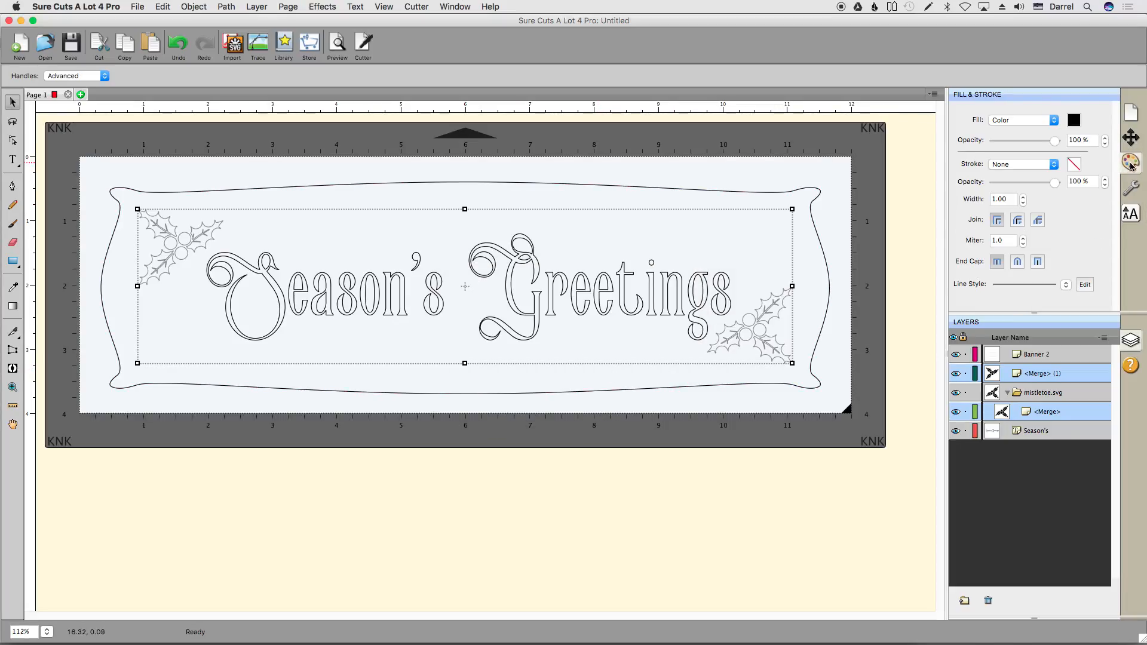
{"action": "left_click", "coordinate": [1036, 167]}
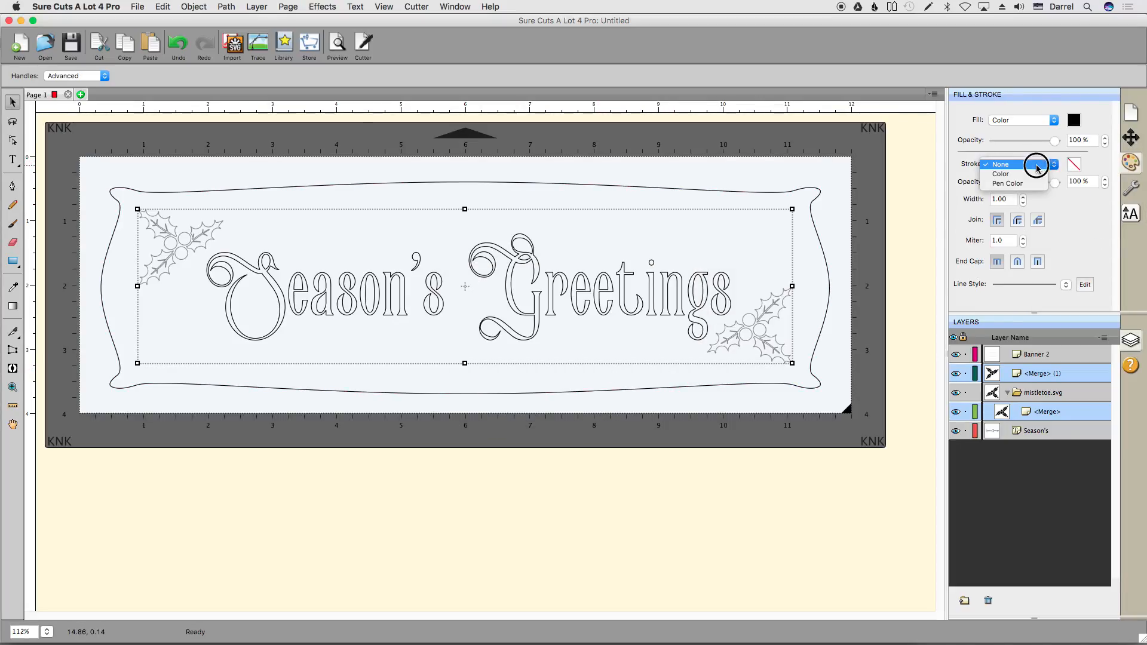
{"action": "left_click", "coordinate": [1010, 174]}
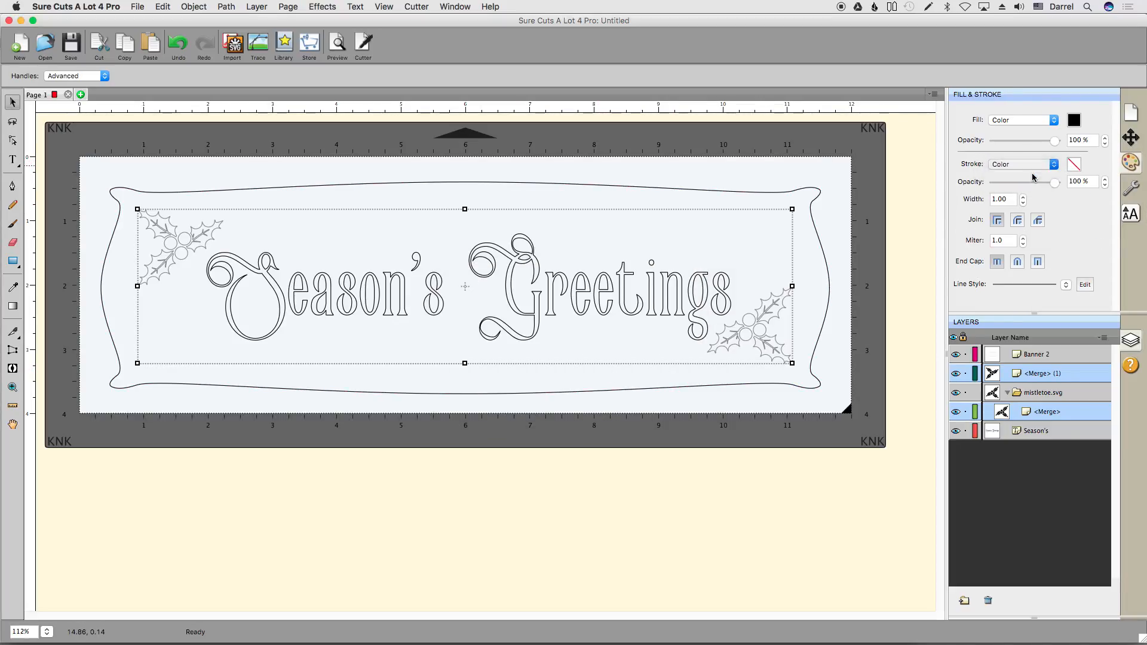
{"action": "left_click", "coordinate": [1073, 164]}
{"action": "scroll", "coordinate": [581, 233], "scroll_direction": "up", "scroll_amount": 5}
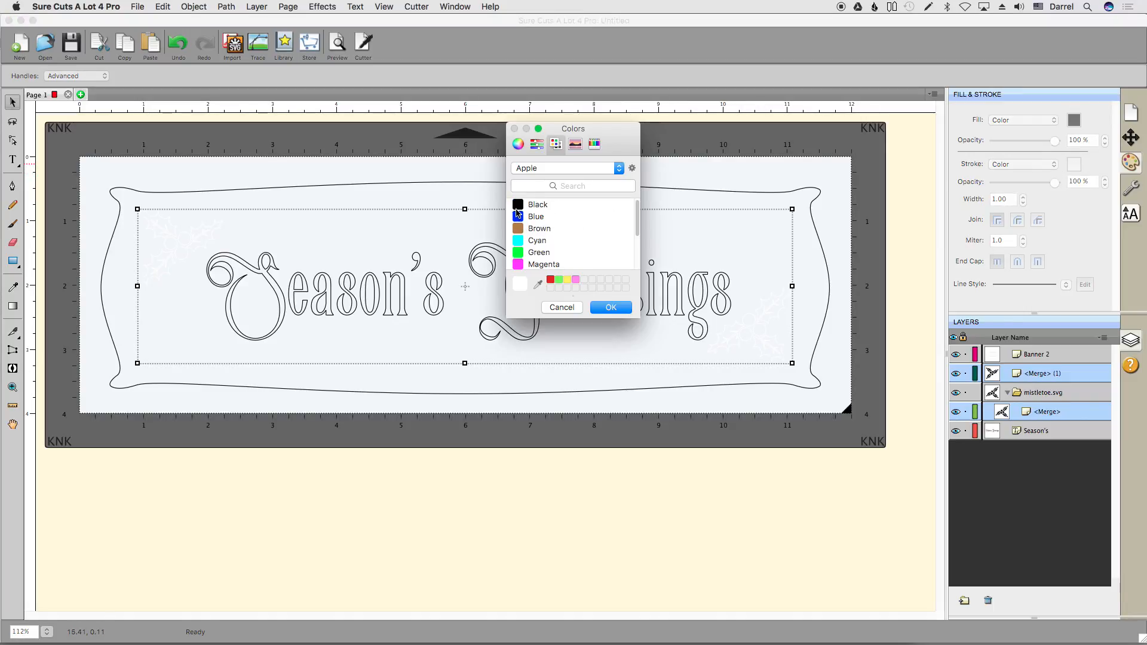
{"action": "left_click", "coordinate": [520, 206]}
{"action": "left_click", "coordinate": [610, 308]}
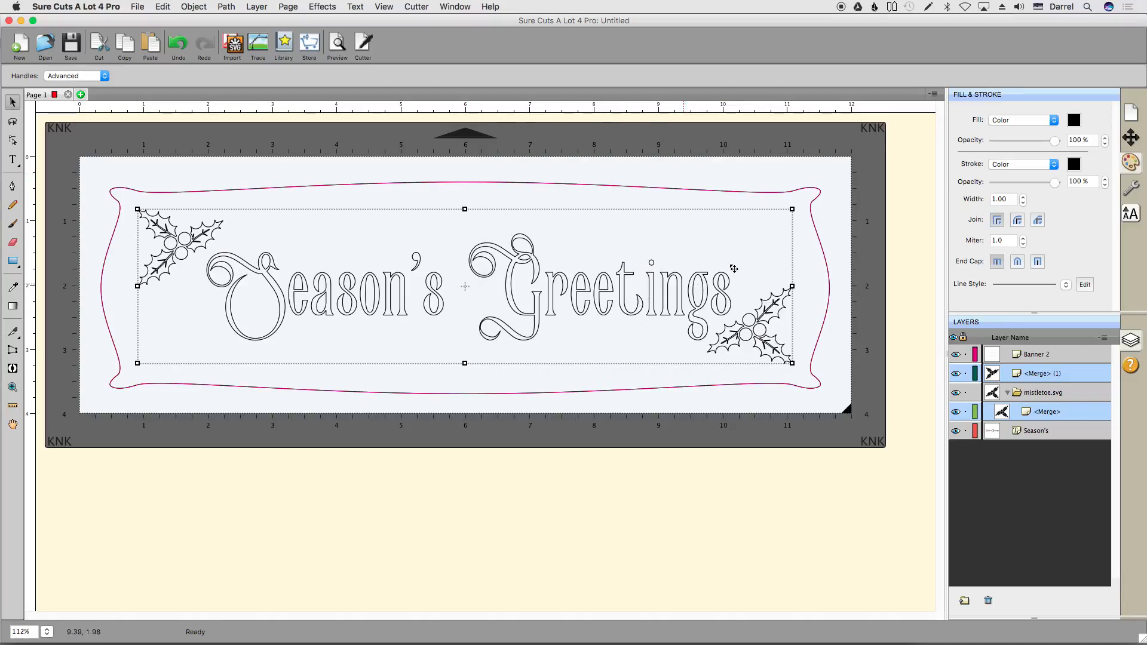
- Apply a Line Fill with tighter line spacing to both mistletoe sprigs, keeping the original outline
{"action": "left_click", "coordinate": [322, 6]}
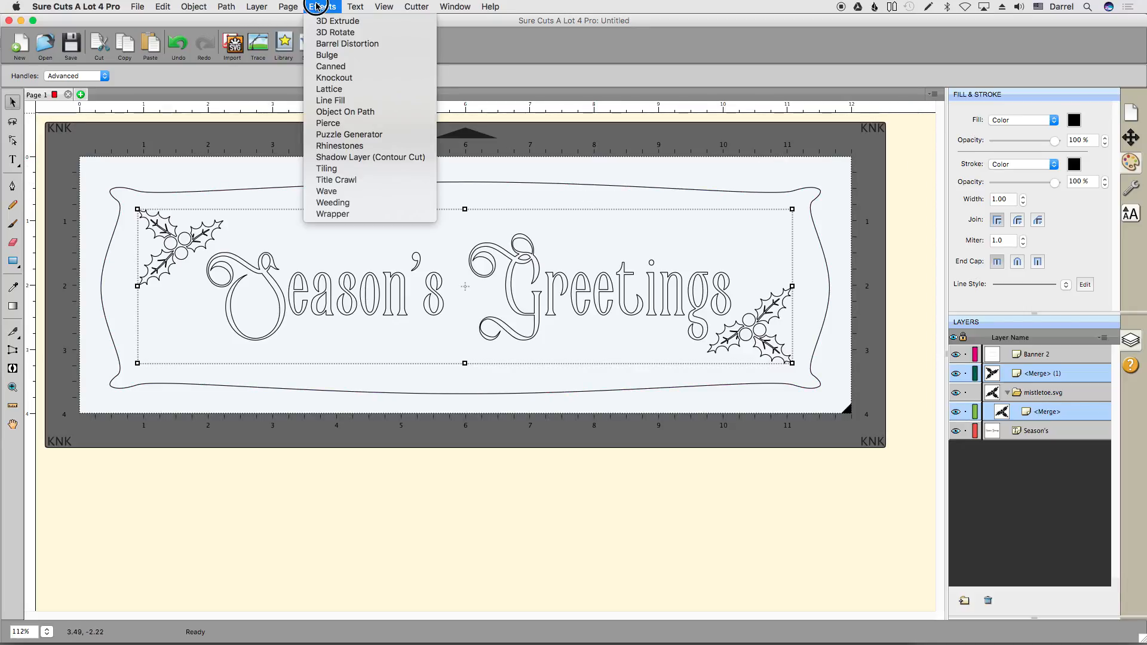
{"action": "left_click", "coordinate": [329, 101]}
{"action": "left_click", "coordinate": [519, 368]}
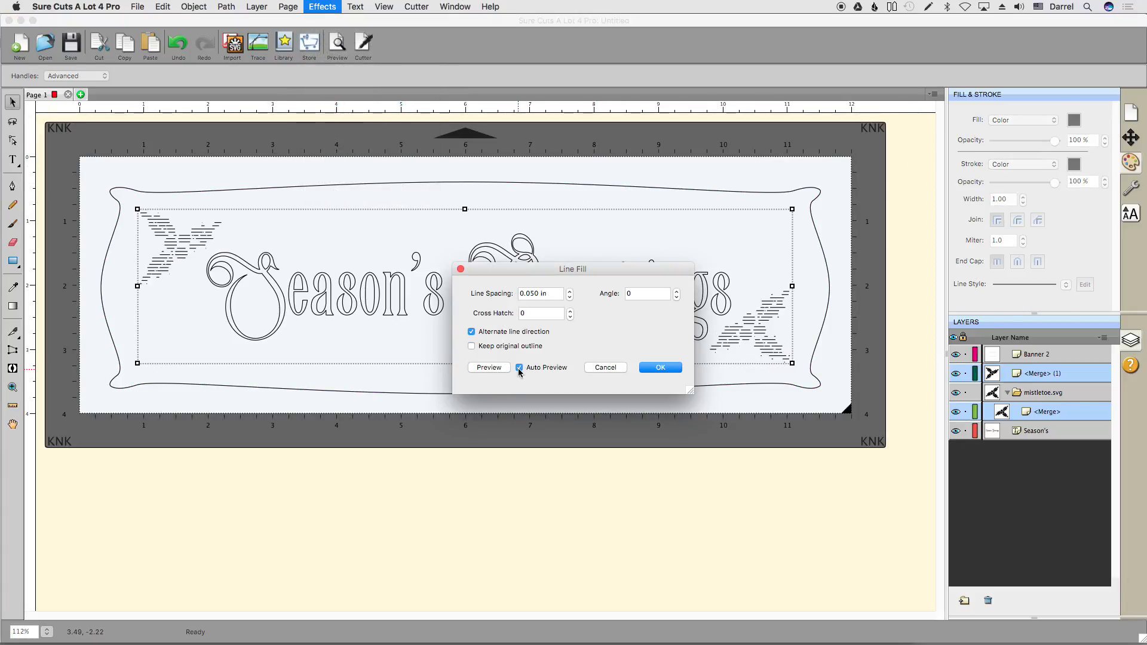
{"action": "left_click", "coordinate": [534, 293]}
{"action": "left_click", "coordinate": [526, 348]}
{"action": "left_click", "coordinate": [660, 367]}
- Preview the cut lines and inspect the upper-left sprig's line fill up close, then return to the whole layout
{"action": "left_click", "coordinate": [338, 47]}
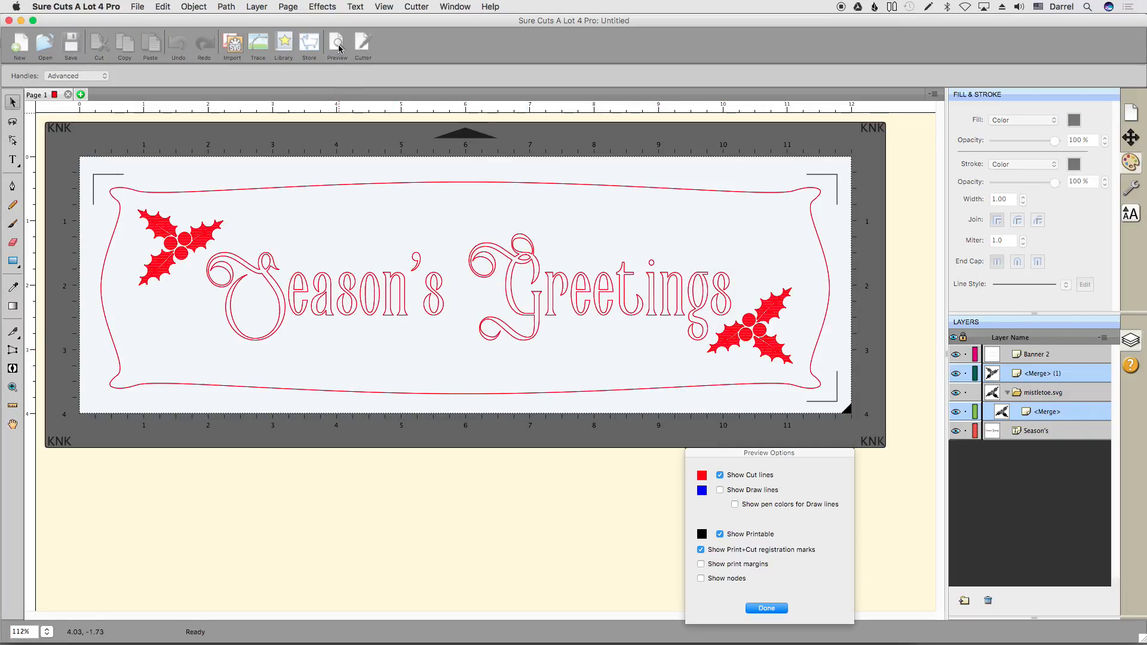
{"action": "left_click", "coordinate": [12, 387]}
{"action": "left_click_drag", "start_coordinate": [106, 196], "coordinate": [262, 314]}
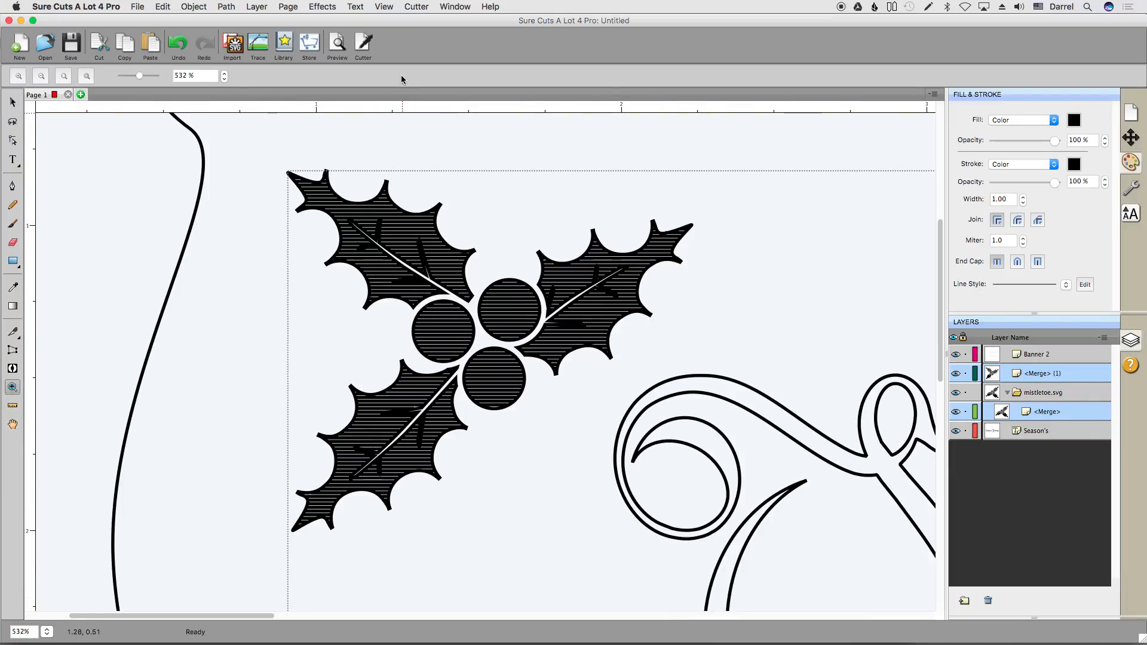
{"action": "left_click", "coordinate": [338, 46]}
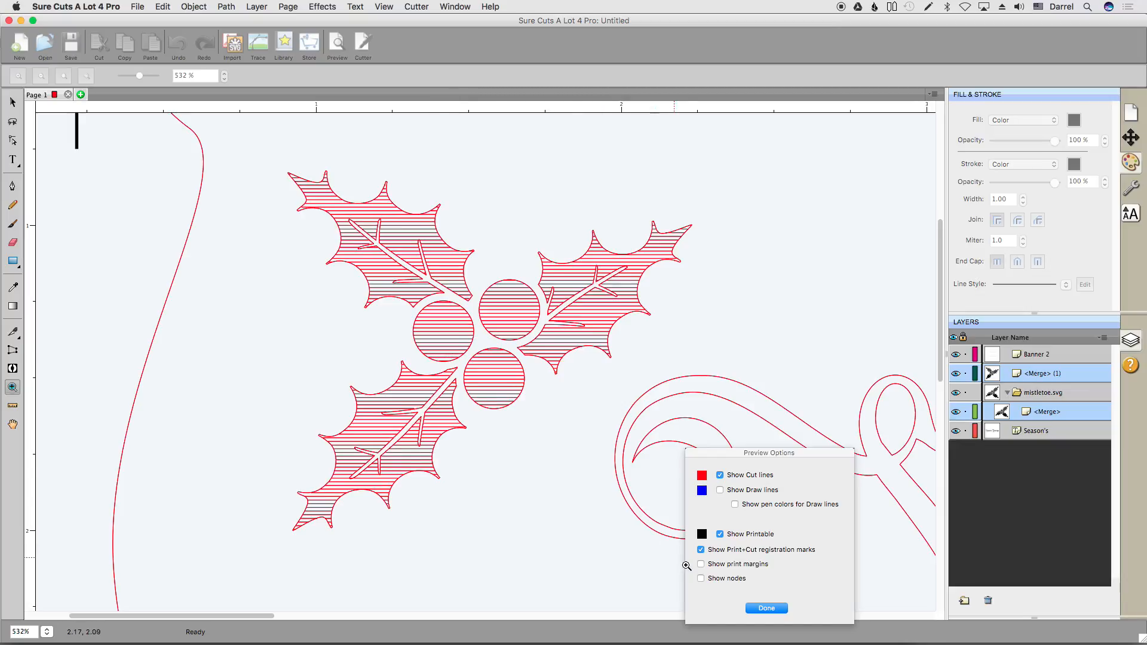
{"action": "left_click", "coordinate": [767, 608]}
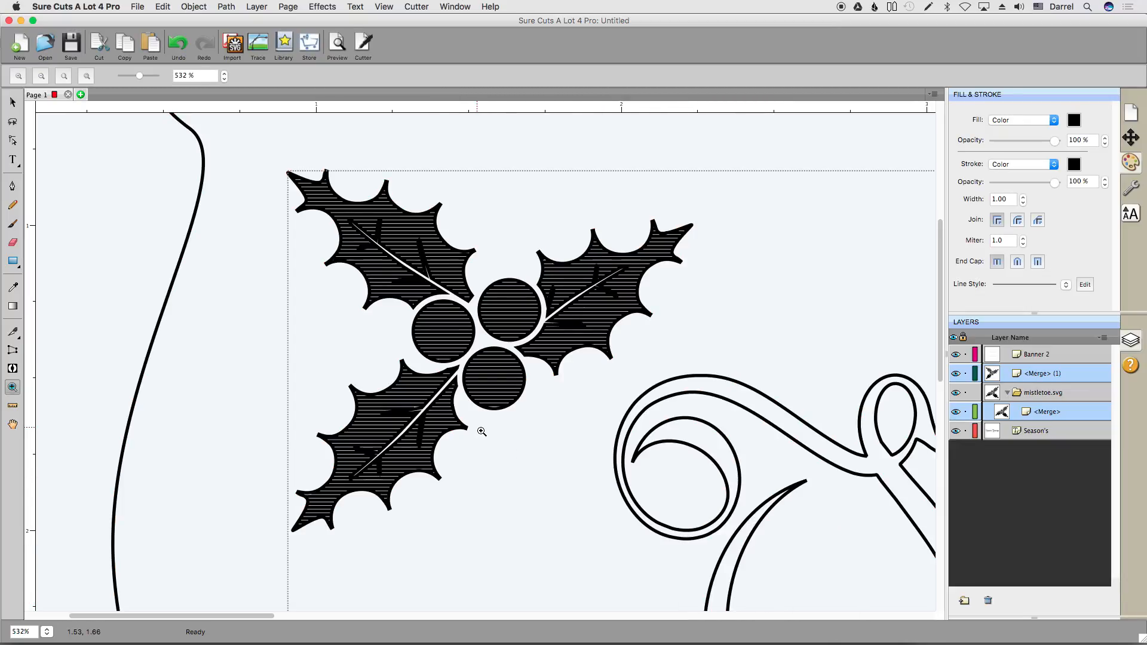
{"action": "key", "text": "super+0"}
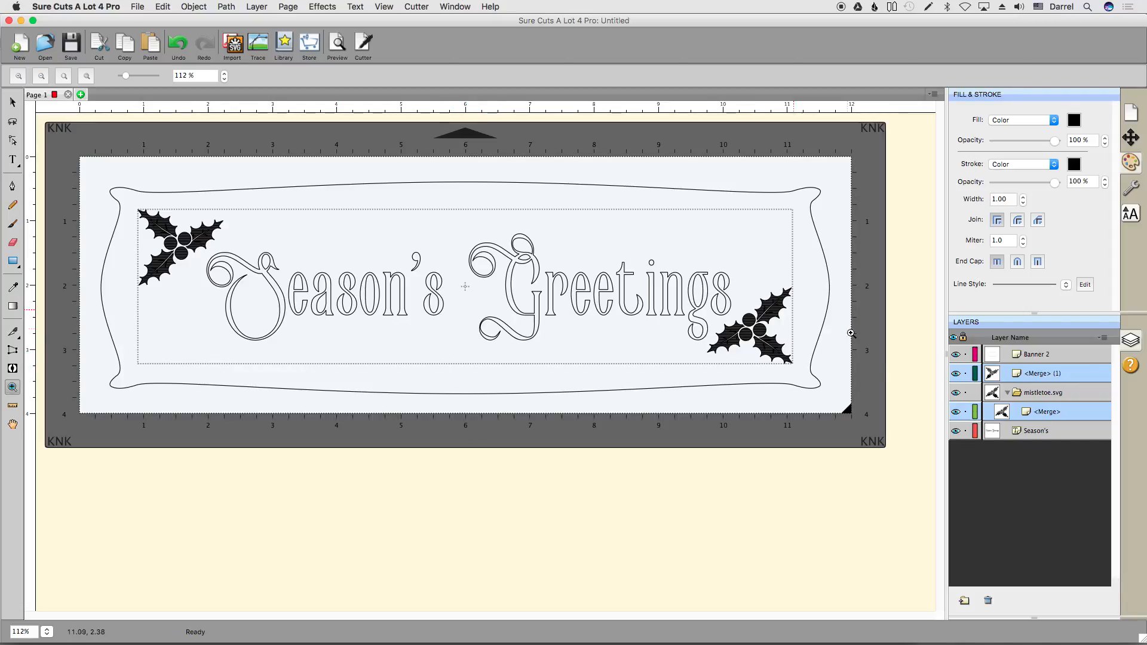
- Nudge the greeting text 0.05 in to the left, to X 1.929 in, and deselect it
{"action": "left_click", "coordinate": [1040, 434]}
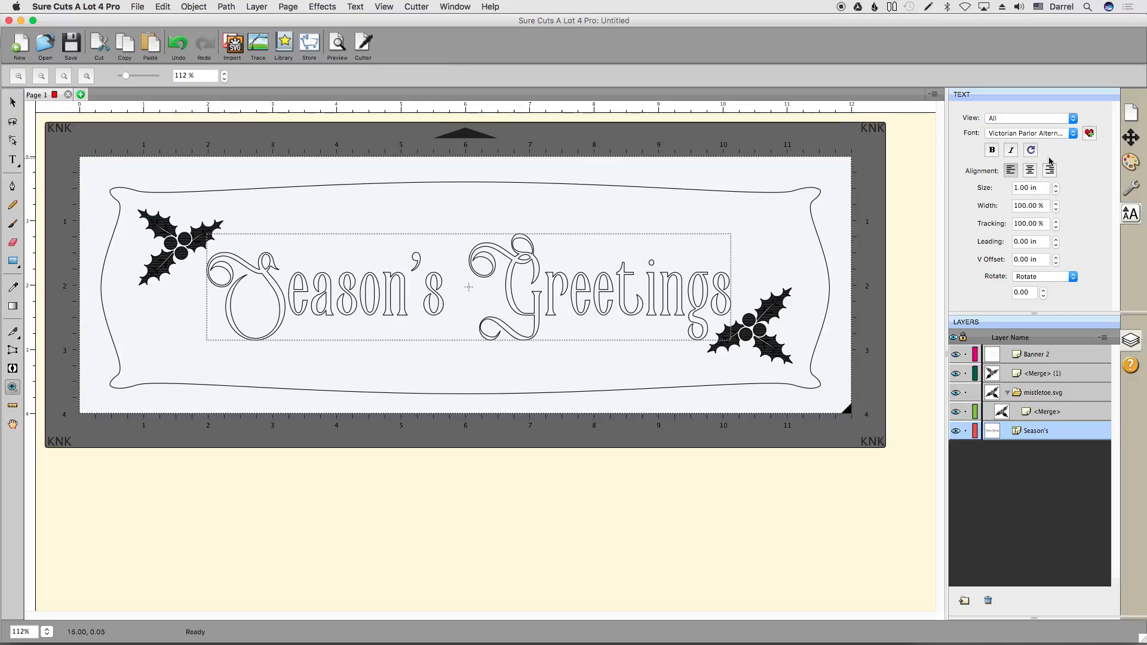
{"action": "left_click", "coordinate": [1131, 138]}
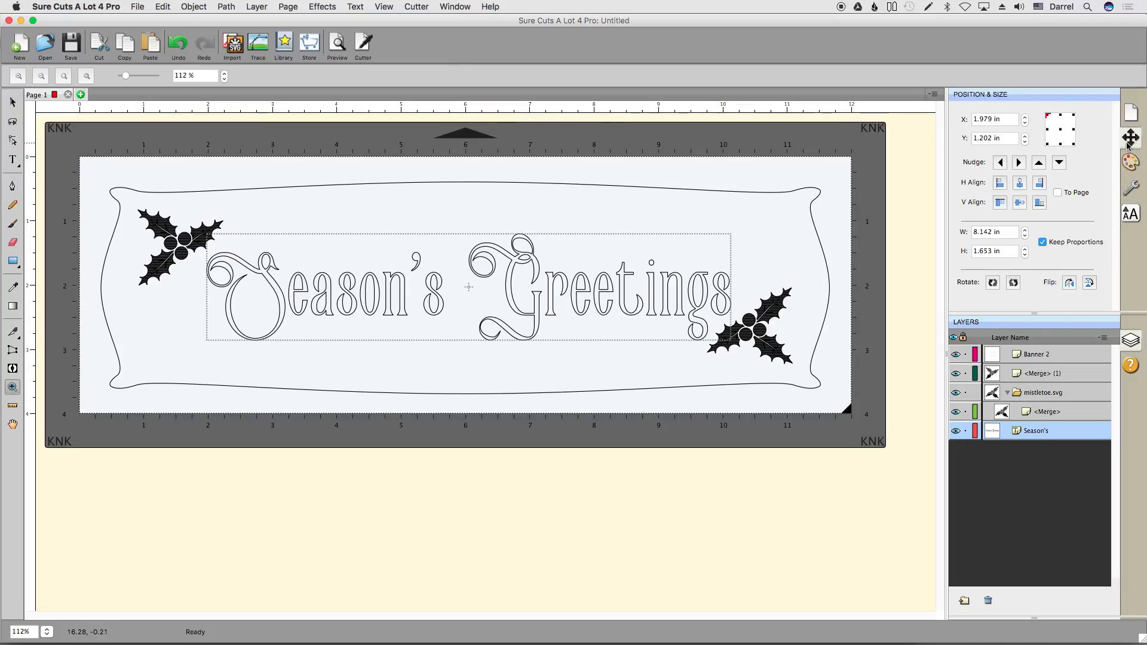
{"action": "left_click", "coordinate": [1002, 163]}
{"action": "left_click", "coordinate": [1002, 162]}
{"action": "left_click", "coordinate": [1002, 163]}
{"action": "left_click", "coordinate": [1002, 162]}
{"action": "left_click", "coordinate": [1002, 162]}
{"action": "left_click", "coordinate": [1013, 494]}
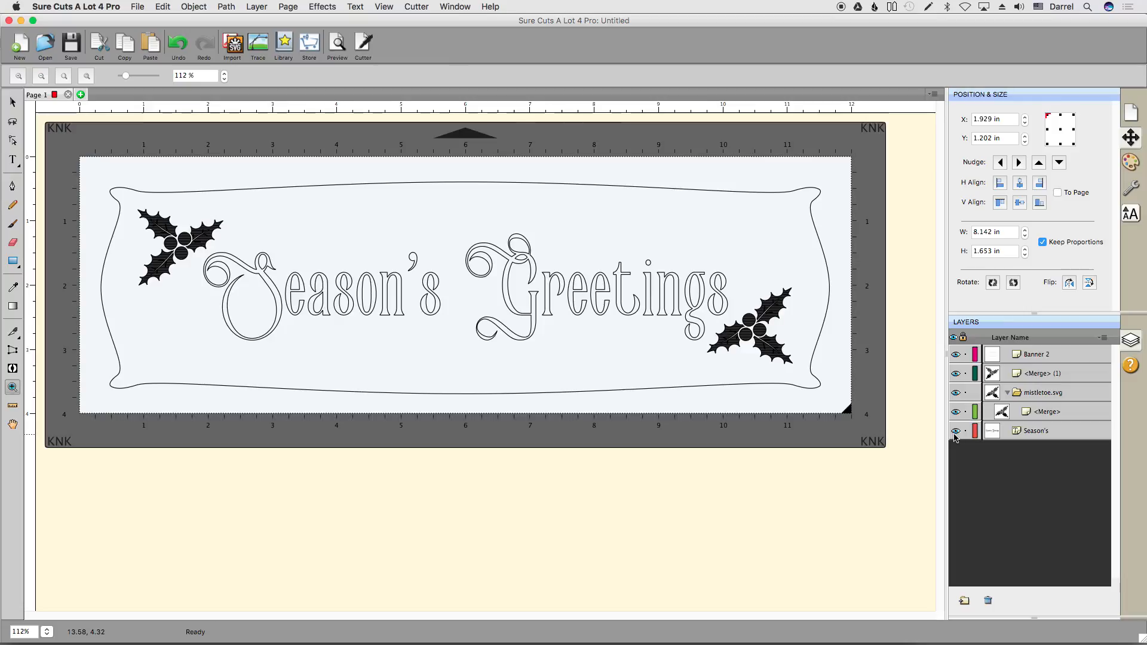
- Select the greeting text and turn off the outlines-only display so the artwork shows its fills
{"action": "left_click", "coordinate": [1037, 432]}
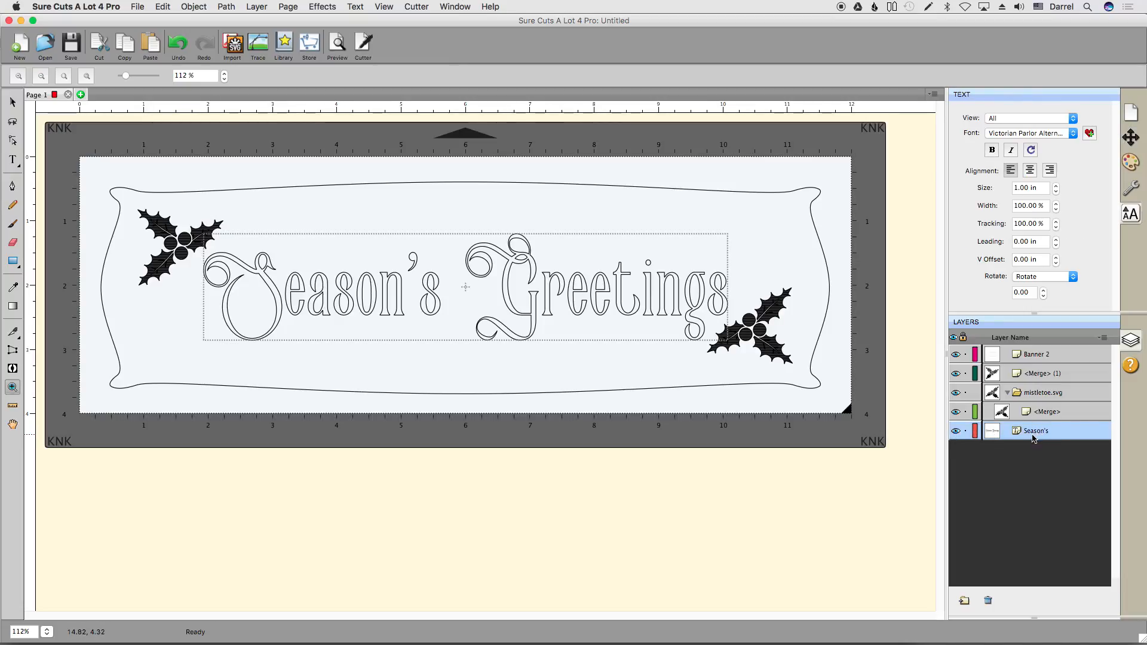
{"action": "left_click", "coordinate": [384, 7]}
{"action": "left_click", "coordinate": [387, 22]}
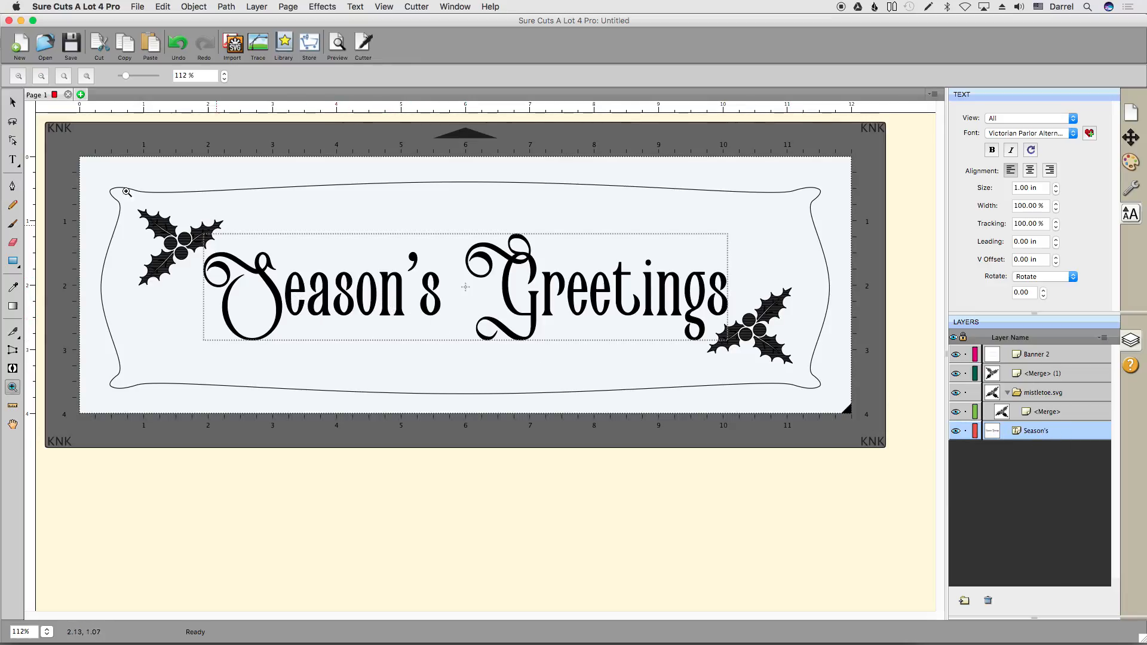
- Convert the "Season's Greetings" text object to paths
{"action": "left_click", "coordinate": [12, 103]}
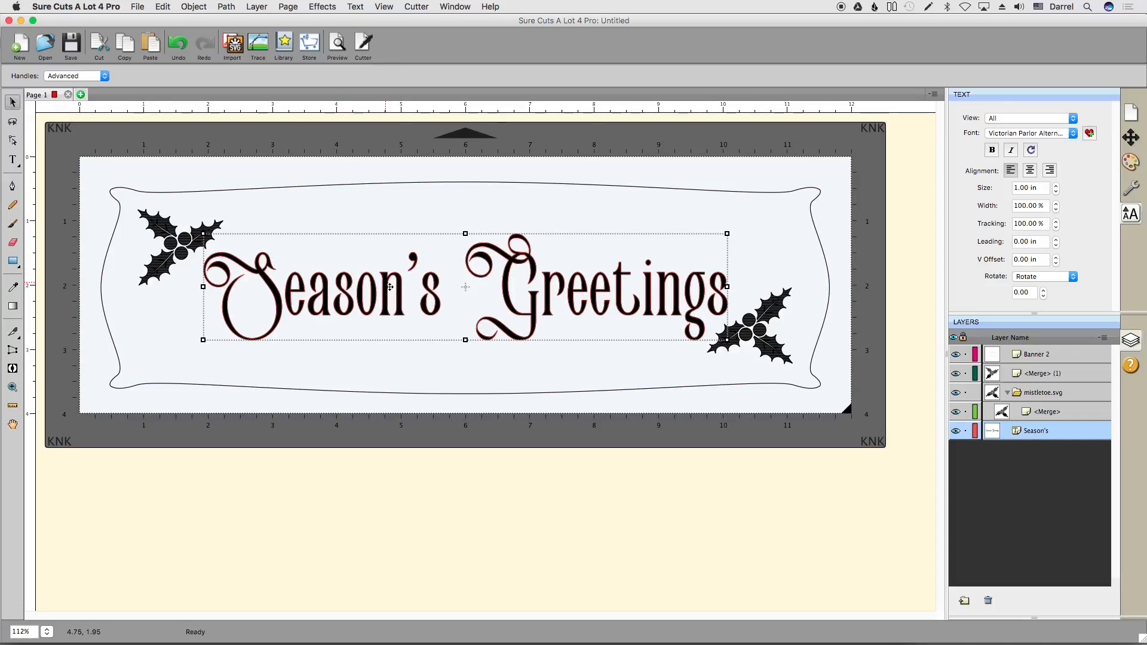
{"action": "right_click", "coordinate": [433, 288]}
{"action": "mouse_move", "coordinate": [478, 330]}
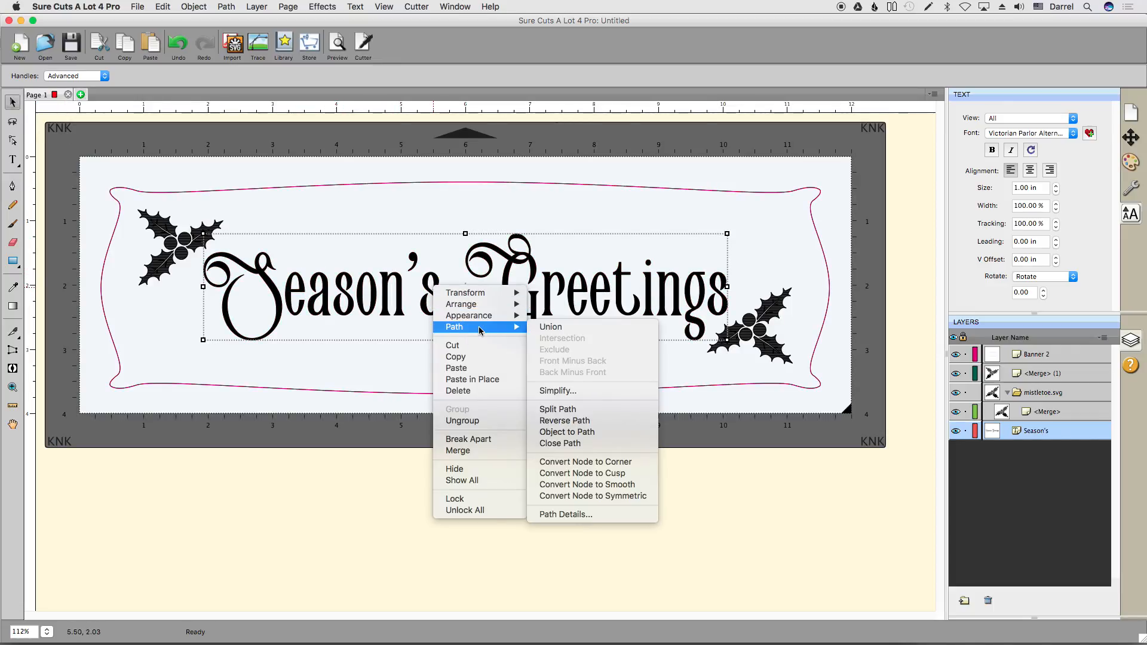
{"action": "left_click", "coordinate": [629, 433]}
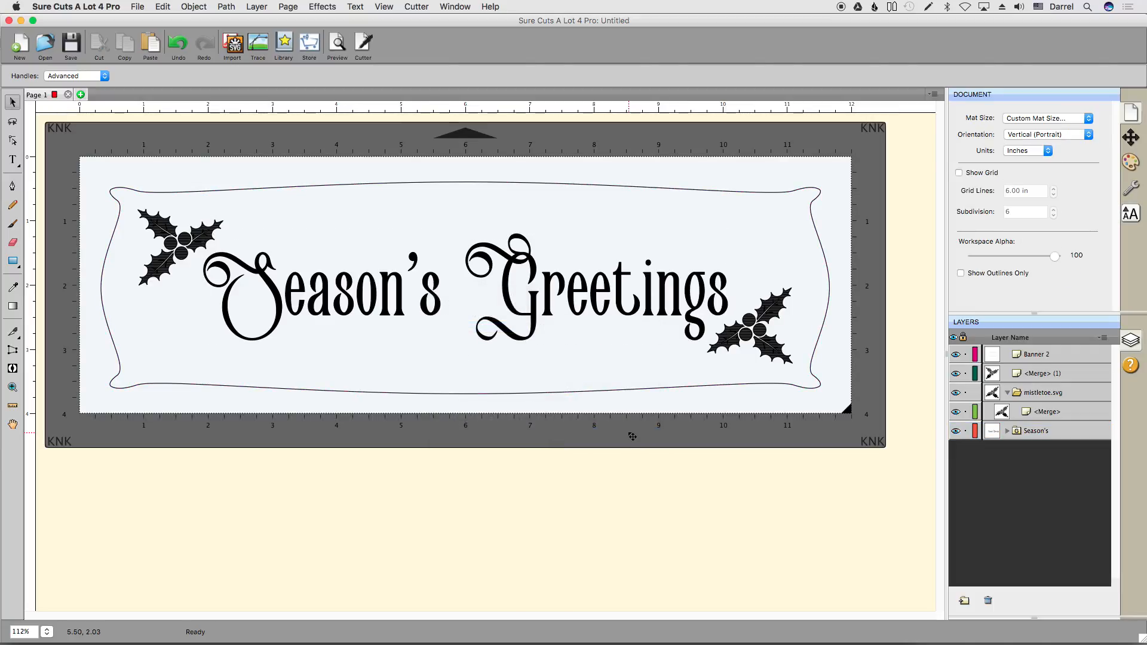
- Merge all the converted greeting letters into a single object
{"action": "left_click", "coordinate": [1007, 431]}
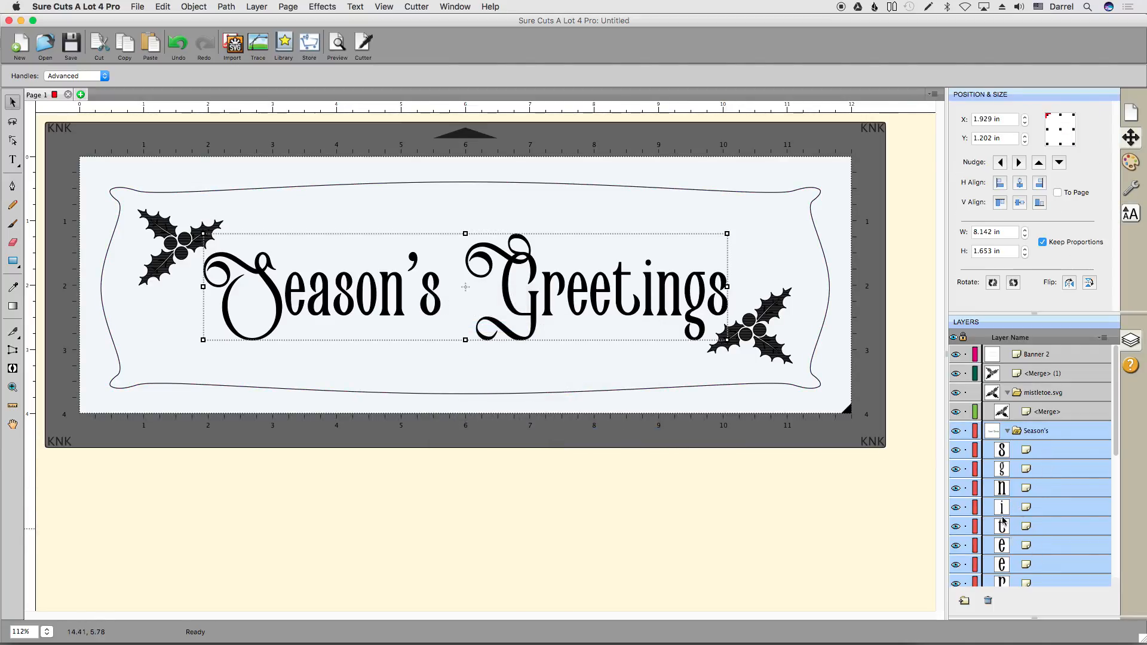
{"action": "left_click", "coordinate": [193, 7]}
{"action": "left_click", "coordinate": [210, 115]}
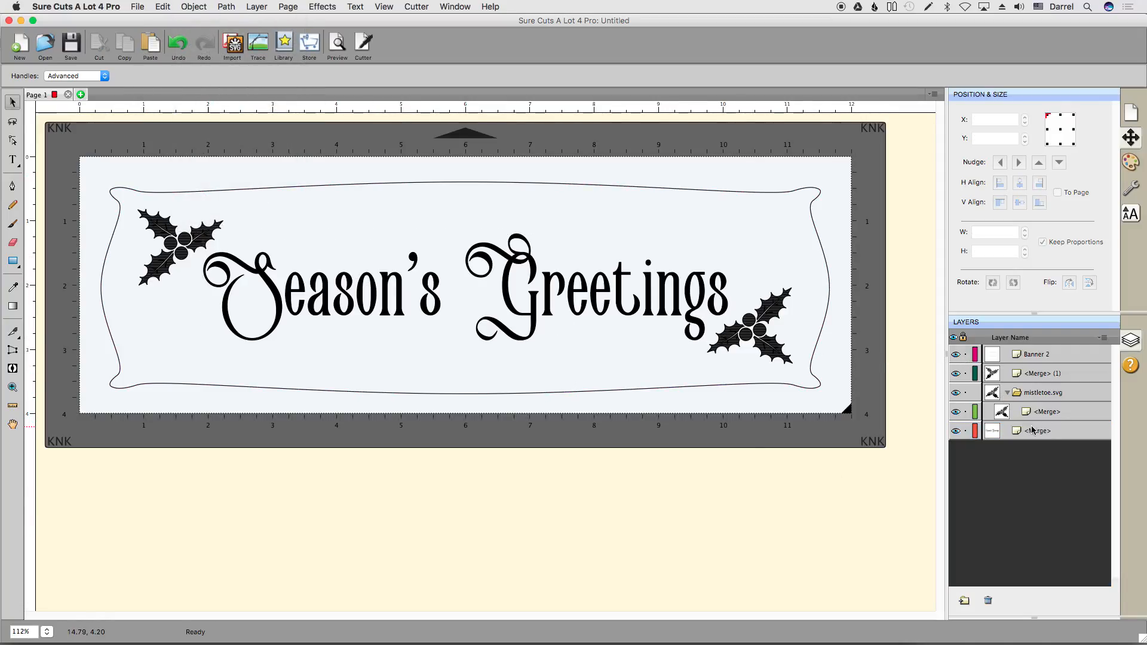
{"action": "left_click", "coordinate": [1034, 431]}
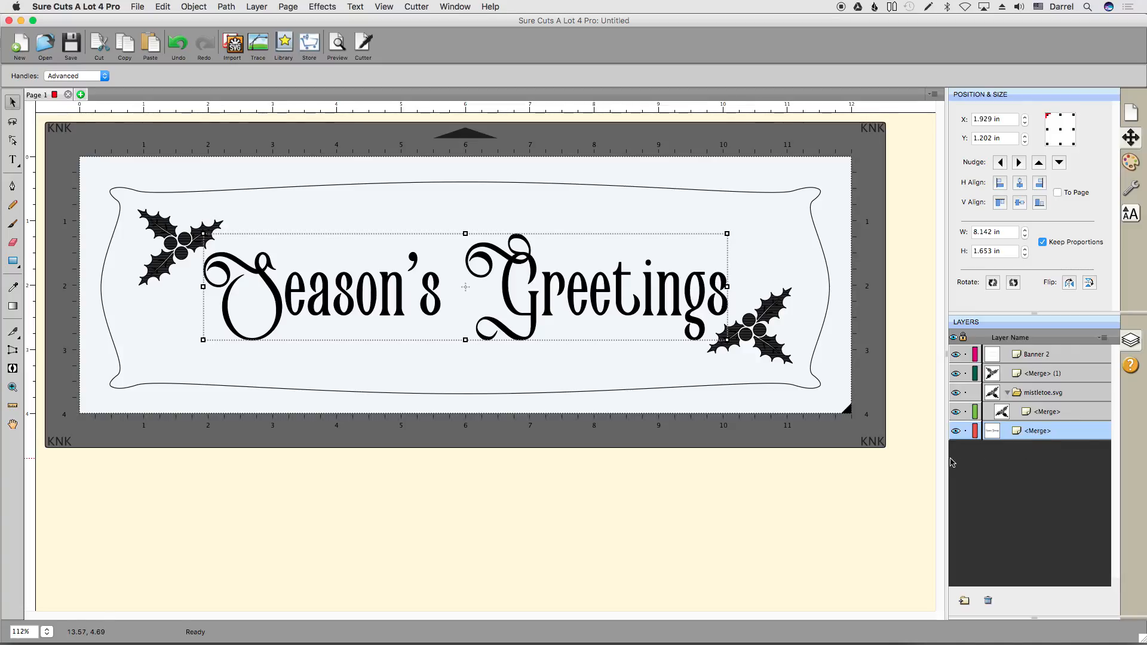
{"action": "left_click", "coordinate": [1031, 448]}
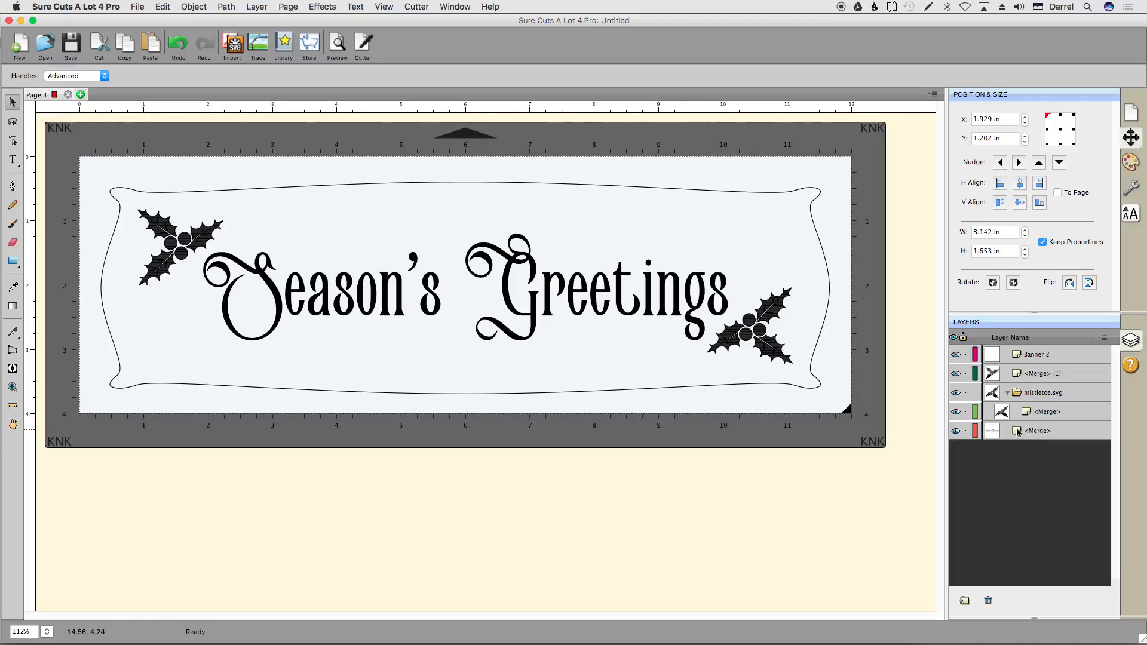
- Move the upper-left mistletoe copy's layer into the mistletoe.svg group
{"action": "left_click", "coordinate": [1034, 394]}
{"action": "left_click", "coordinate": [1022, 376]}
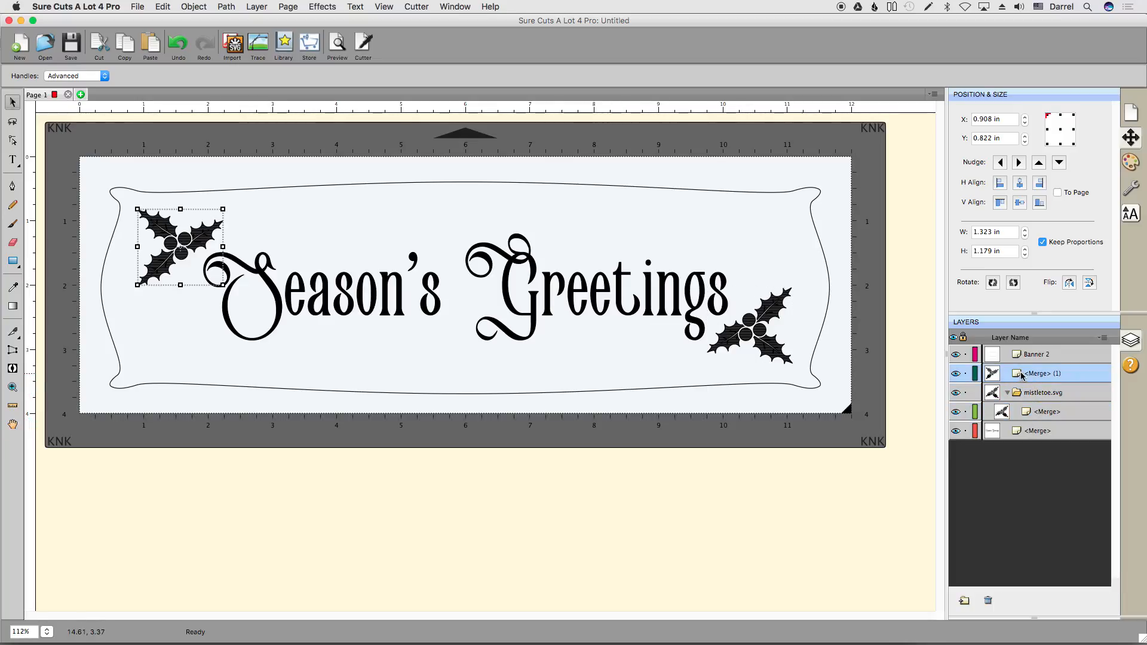
{"action": "left_click_drag", "start_coordinate": [1022, 376], "coordinate": [1024, 402]}
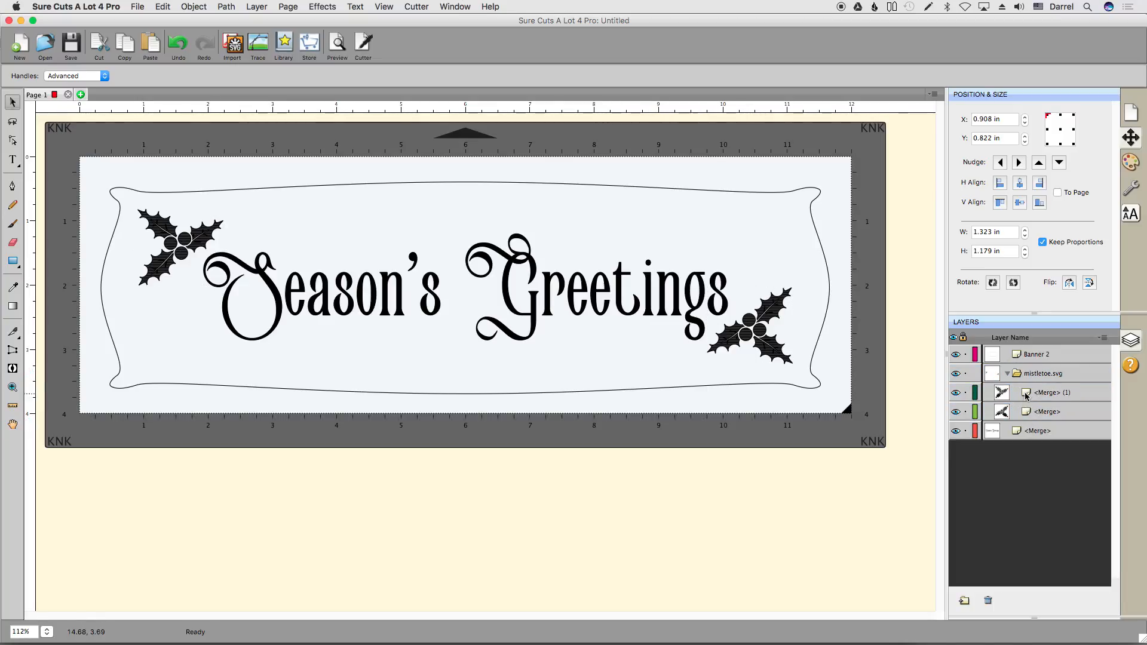
- Rename the upper-left sprig's layer as "Mistletoe" and copy that name to the clipboard
{"action": "left_click", "coordinate": [1049, 395]}
{"action": "double_click", "coordinate": [1055, 394]}
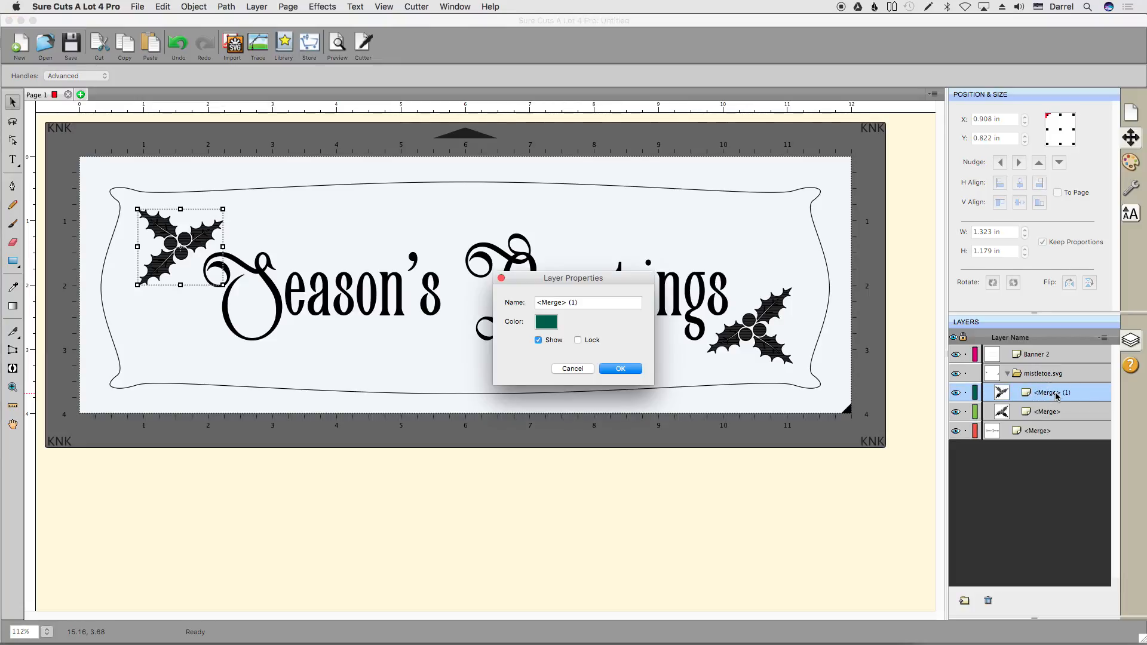
{"action": "triple_click", "coordinate": [600, 303]}
{"action": "type", "text": "Mistletoe"}
{"action": "key", "text": "super+a"}
{"action": "key", "text": "super+c"}
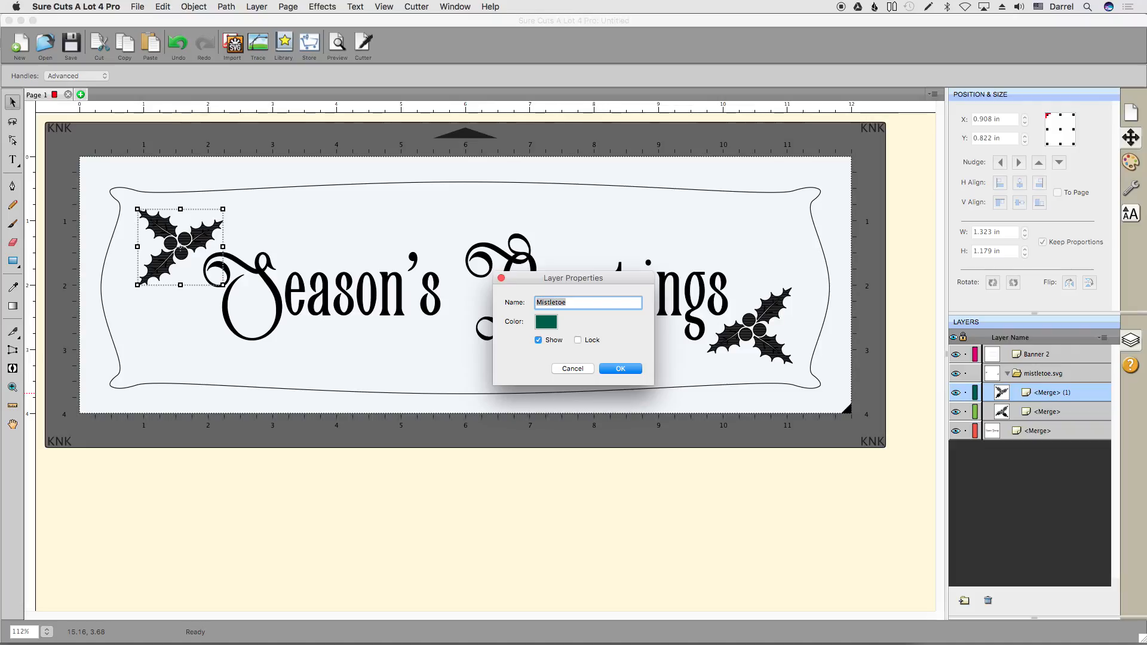
{"action": "key", "text": "Return"}
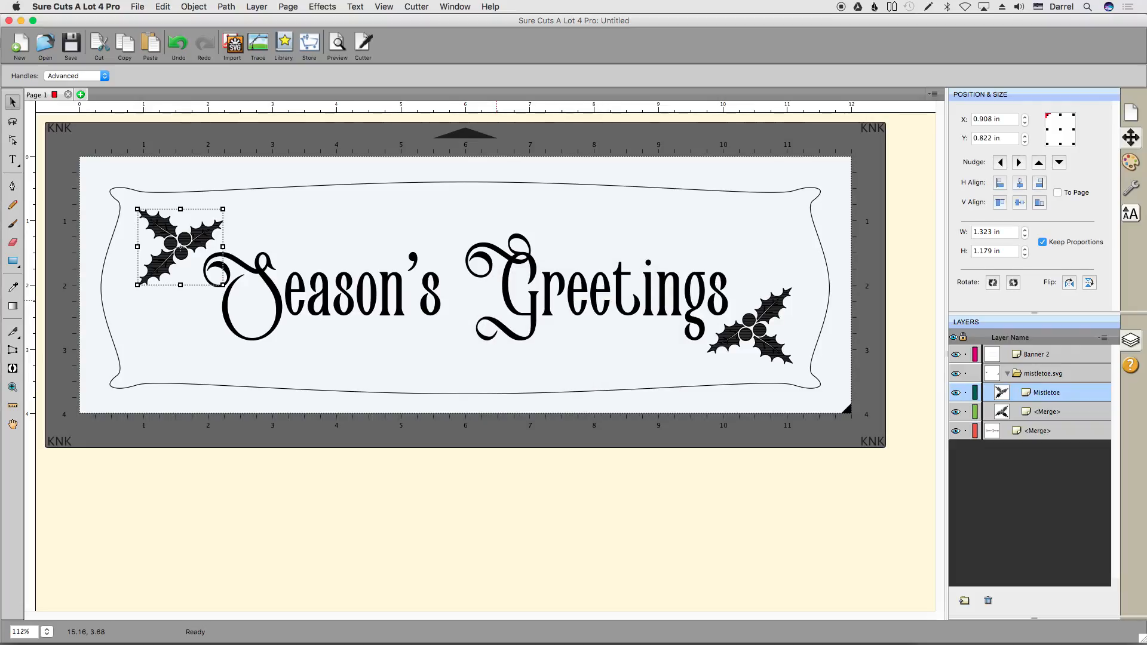
- Rename the lower-right sprig's layer as "Mistletoe" using the copied name
{"action": "left_click", "coordinate": [1051, 411]}
{"action": "double_click", "coordinate": [1051, 412]}
{"action": "left_click_drag", "start_coordinate": [581, 304], "coordinate": [480, 304]}
{"action": "key", "text": "super+v"}
{"action": "left_click", "coordinate": [627, 369]}
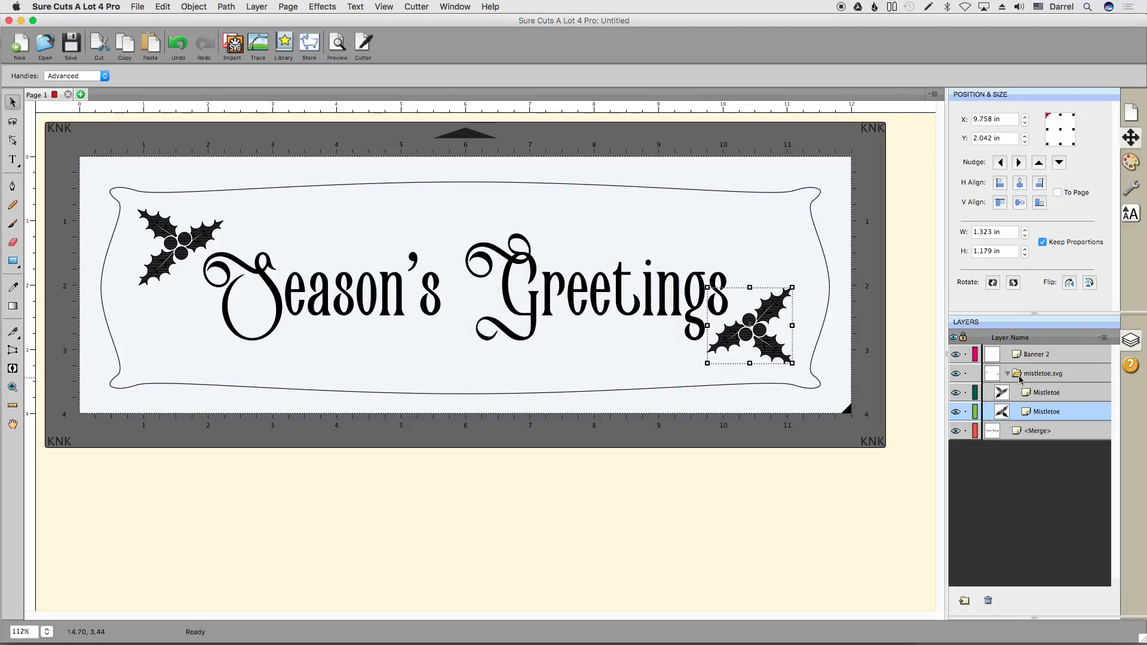
- Collapse the mistletoe.svg group and rename it as "Mistletoe"
{"action": "left_click", "coordinate": [1008, 374]}
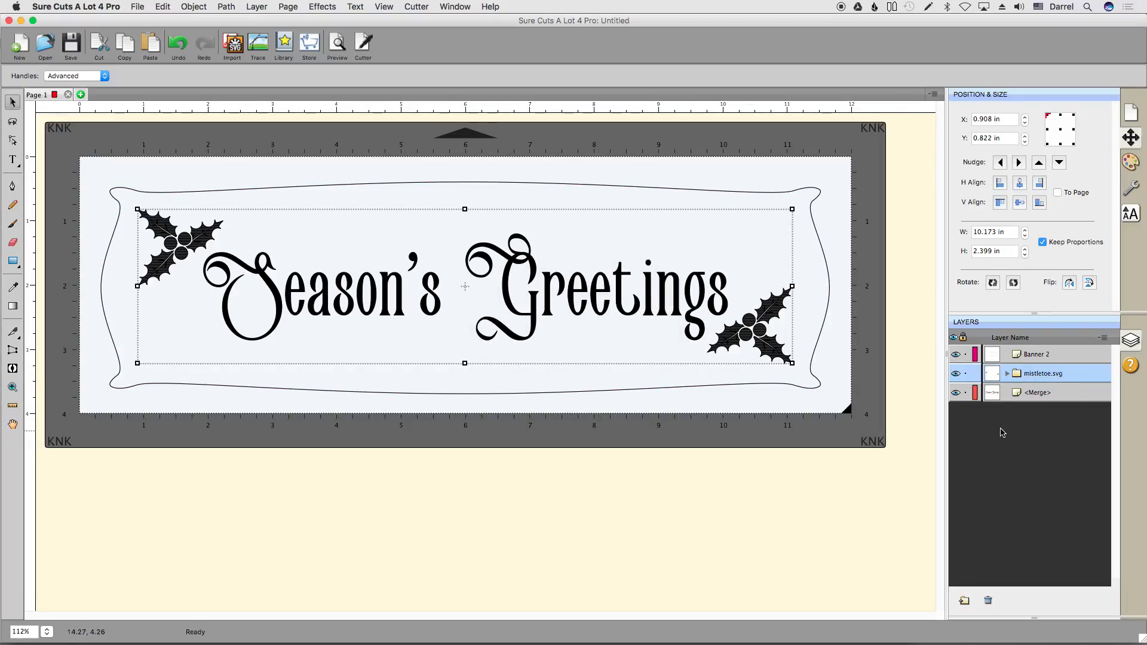
{"action": "double_click", "coordinate": [1043, 374]}
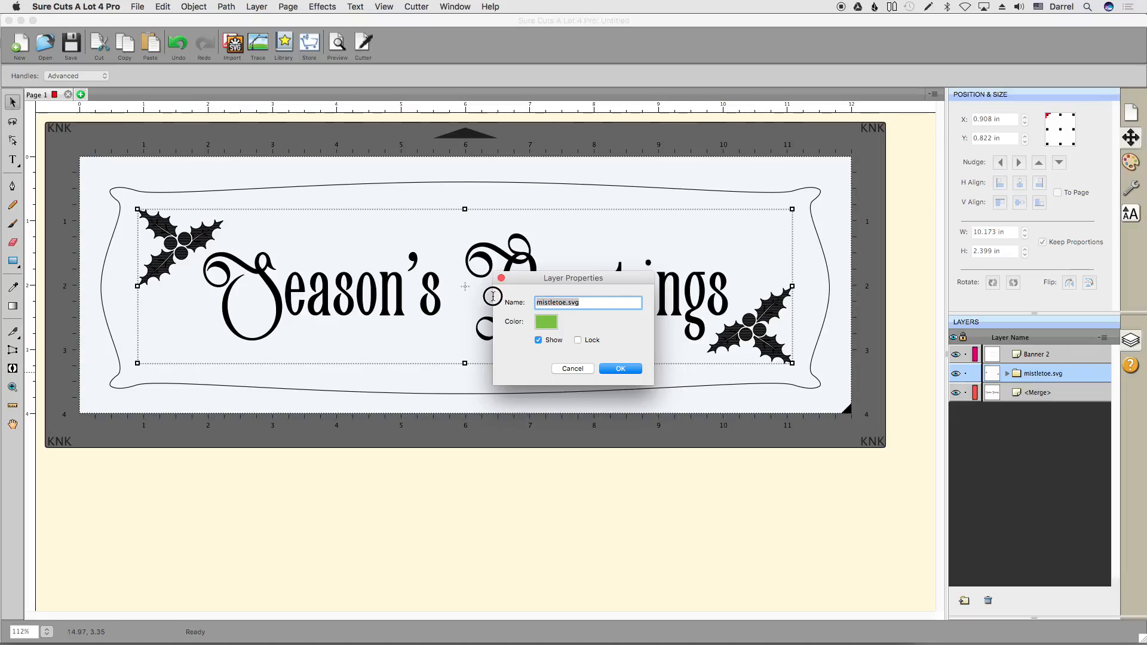
{"action": "left_click", "coordinate": [624, 369]}
{"action": "left_click", "coordinate": [1039, 423]}
- Create a new layer folder and move the Banner 2 layer into it
{"action": "left_click", "coordinate": [1026, 357]}
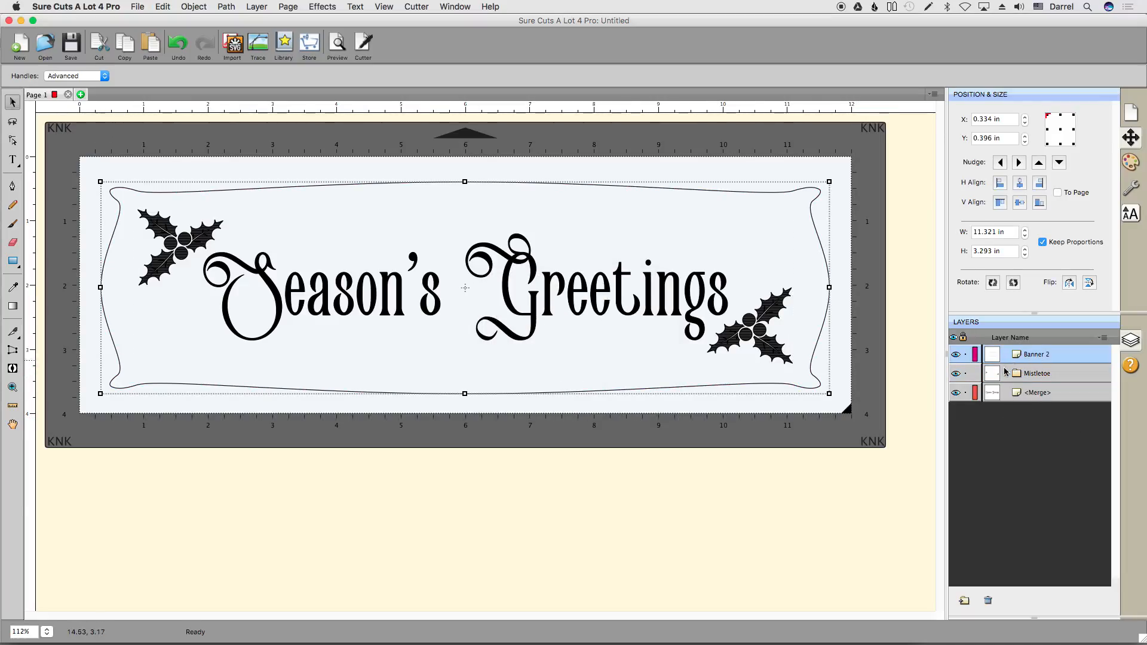
{"action": "left_click", "coordinate": [964, 600]}
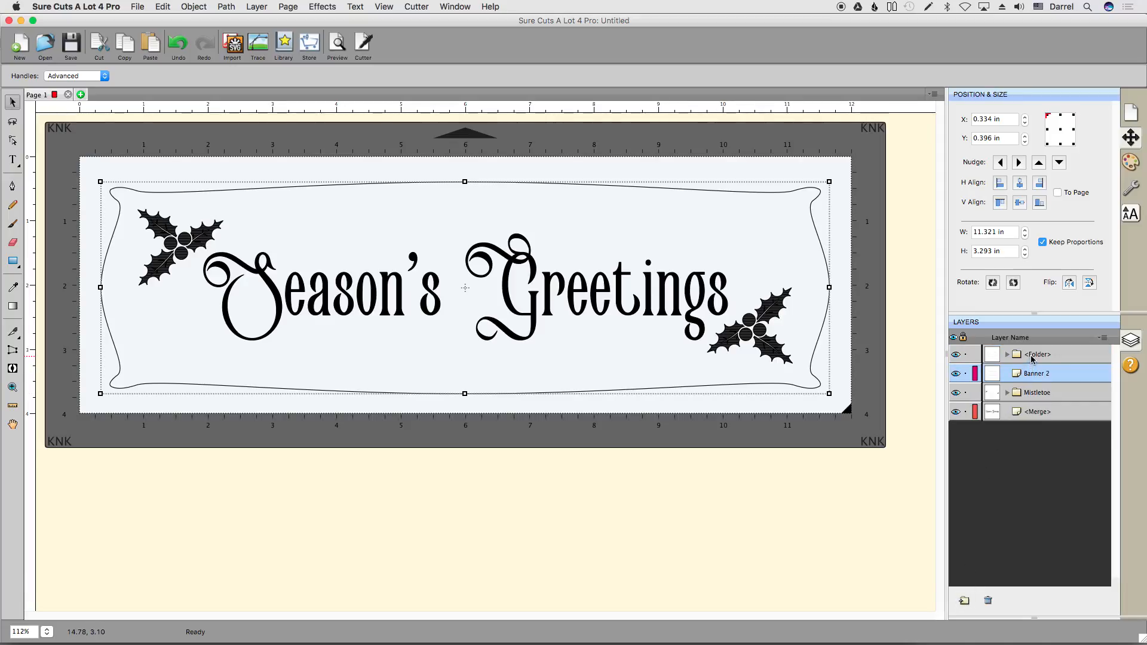
{"action": "left_click", "coordinate": [1030, 357]}
{"action": "left_click_drag", "start_coordinate": [1032, 377], "coordinate": [1039, 369]}
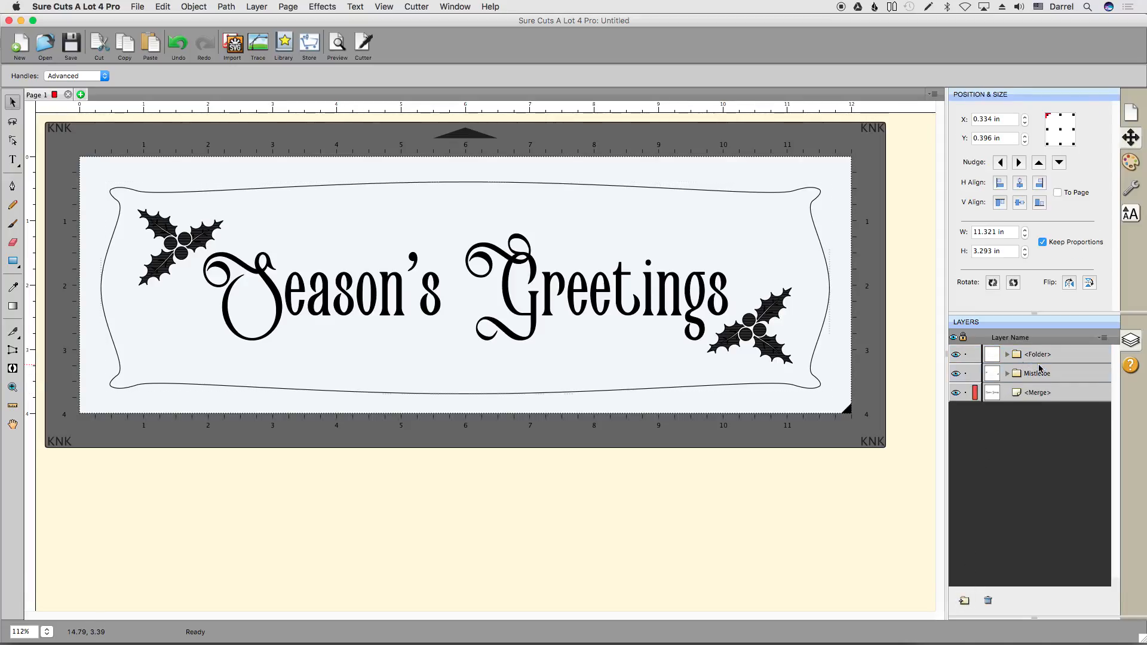
- Rename the folder holding the banner frame as "Border"
{"action": "double_click", "coordinate": [1035, 356]}
{"action": "triple_click", "coordinate": [585, 303]}
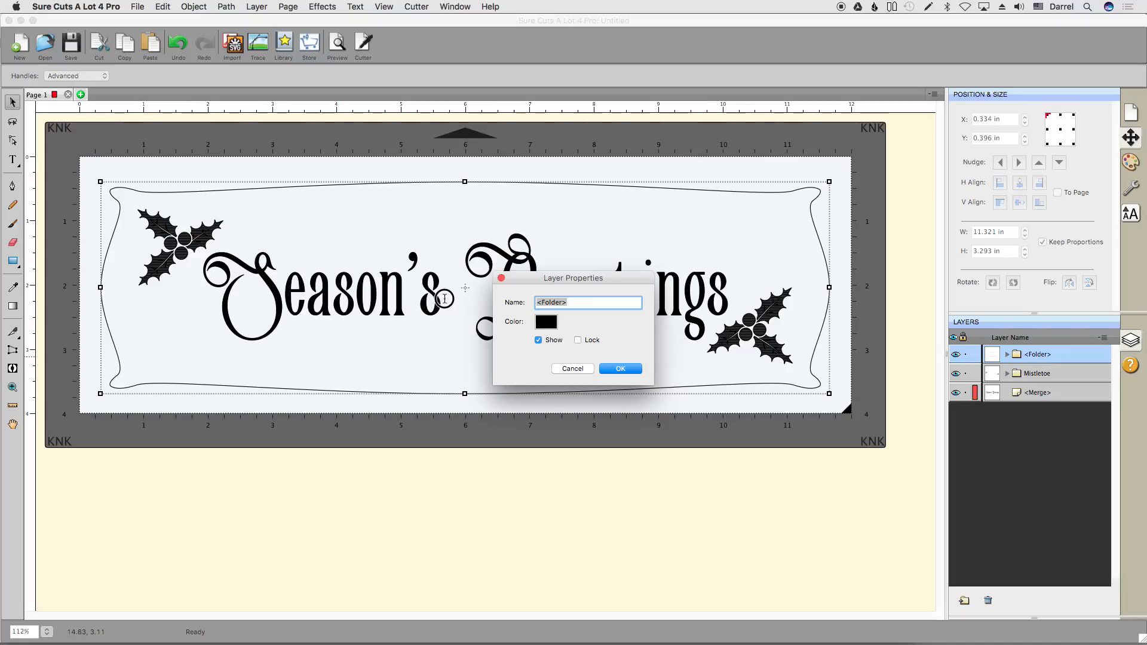
{"action": "type", "text": "Border"}
{"action": "key", "text": "Return"}
- Create another layer folder and move the merged "Season's Greetings" lettering layer into it
{"action": "left_click", "coordinate": [1040, 399]}
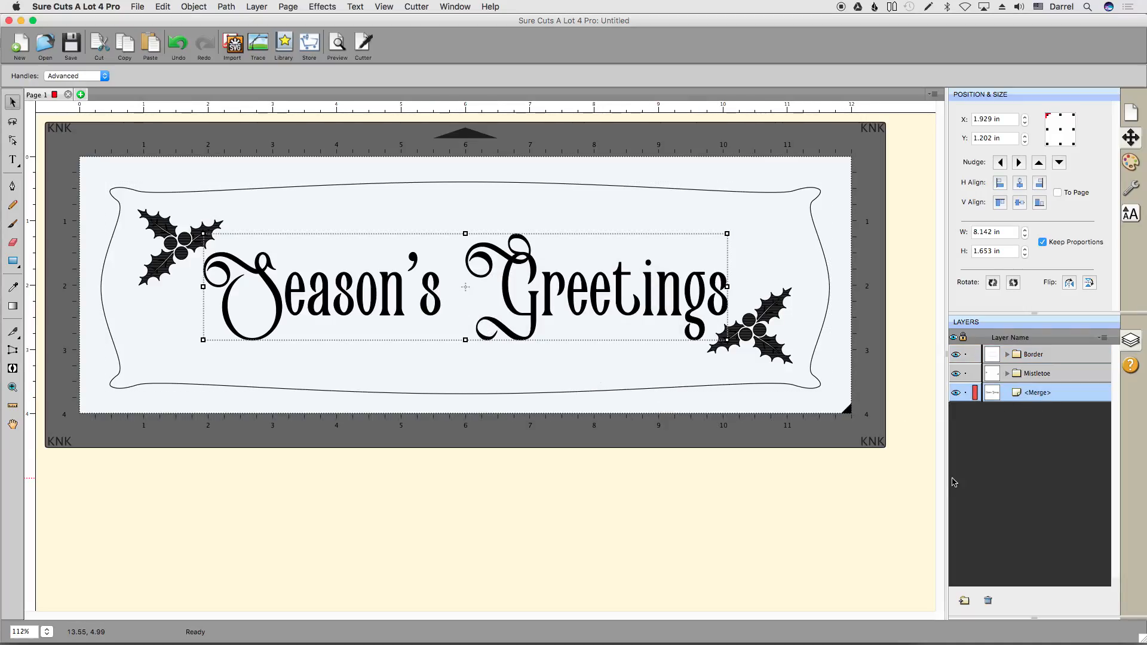
{"action": "left_click", "coordinate": [964, 599]}
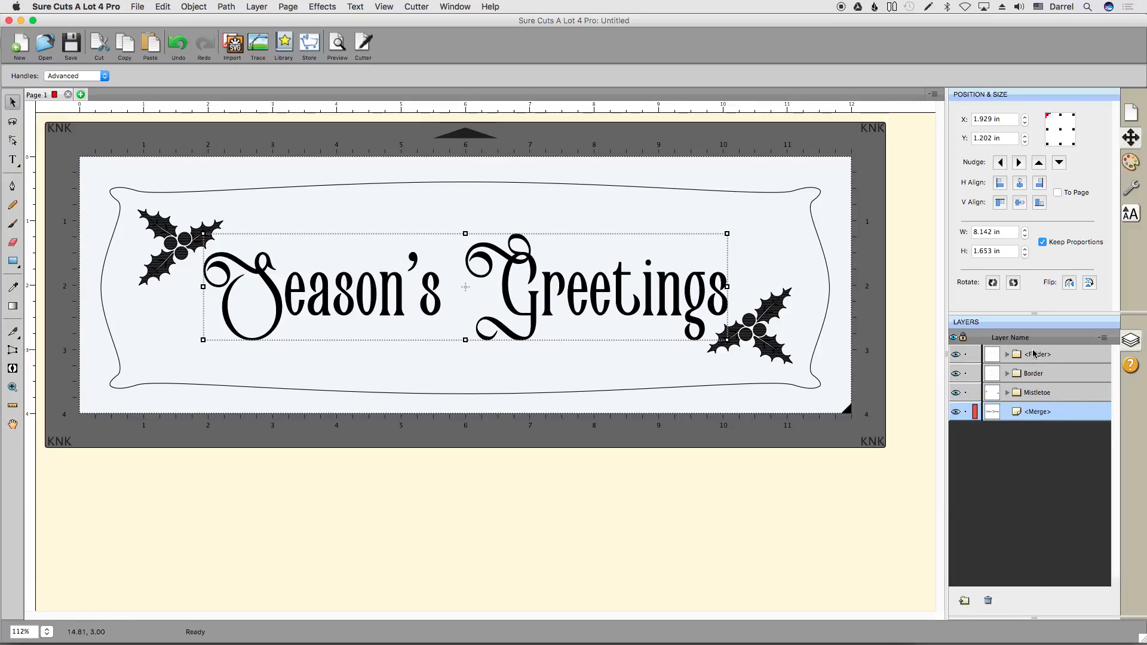
{"action": "left_click_drag", "start_coordinate": [1036, 414], "coordinate": [1050, 365]}
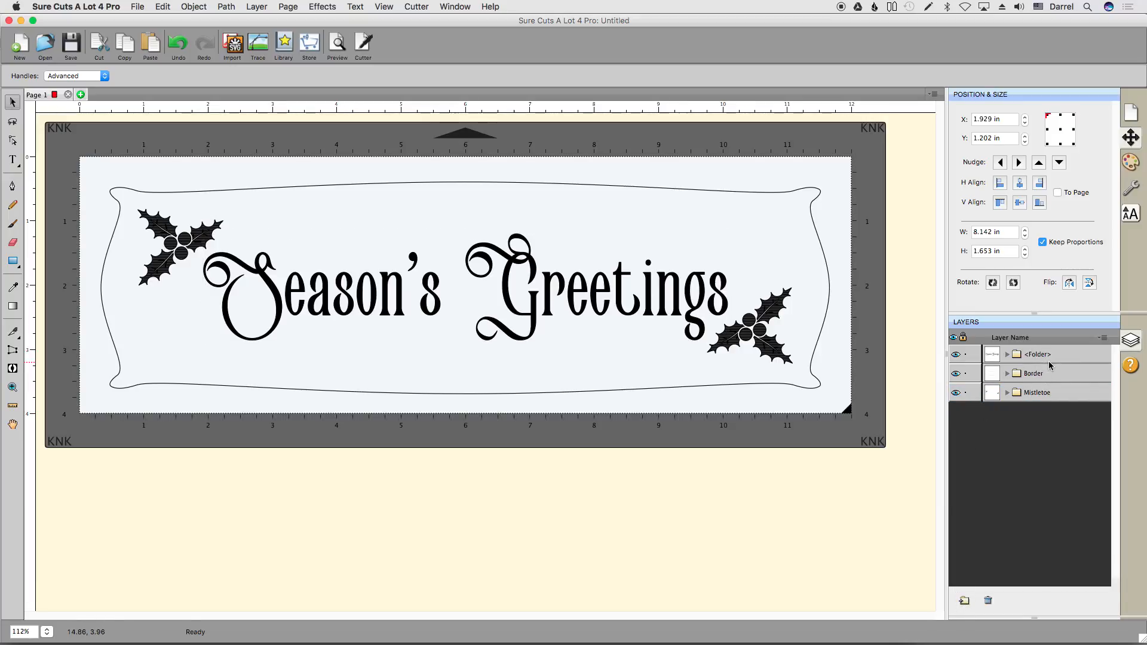
- Rename the folder holding the merged lettering as "Text"
{"action": "left_click", "coordinate": [1040, 355]}
{"action": "double_click", "coordinate": [1034, 357]}
{"action": "left_click", "coordinate": [571, 306]}
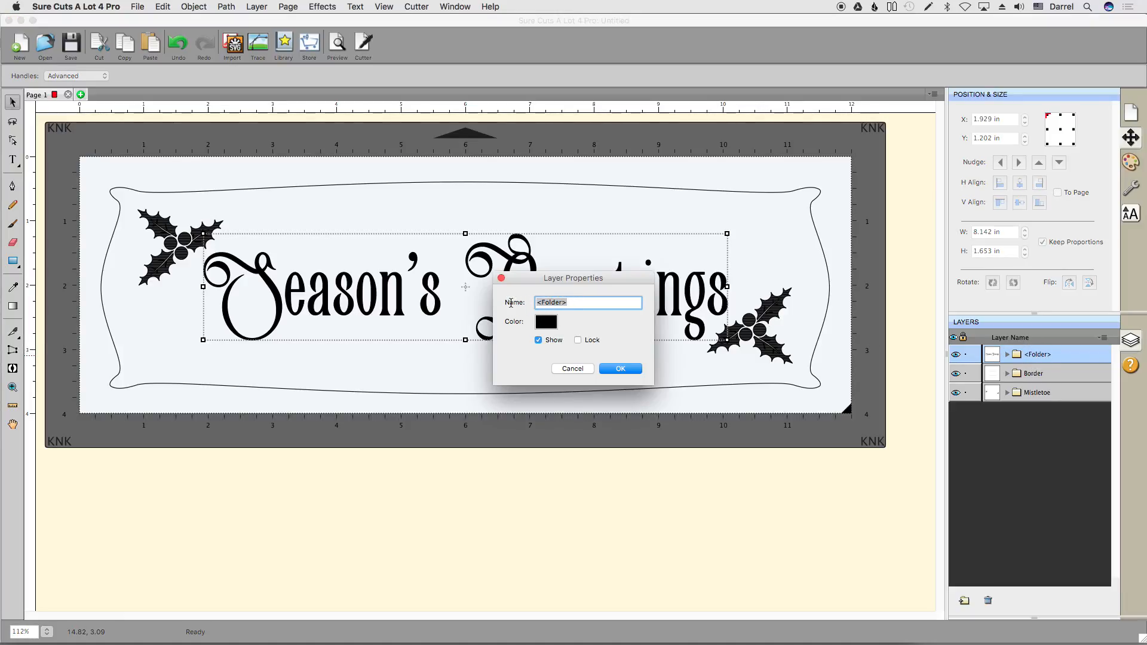
{"action": "type", "text": "Text"}
{"action": "left_click", "coordinate": [622, 365]}
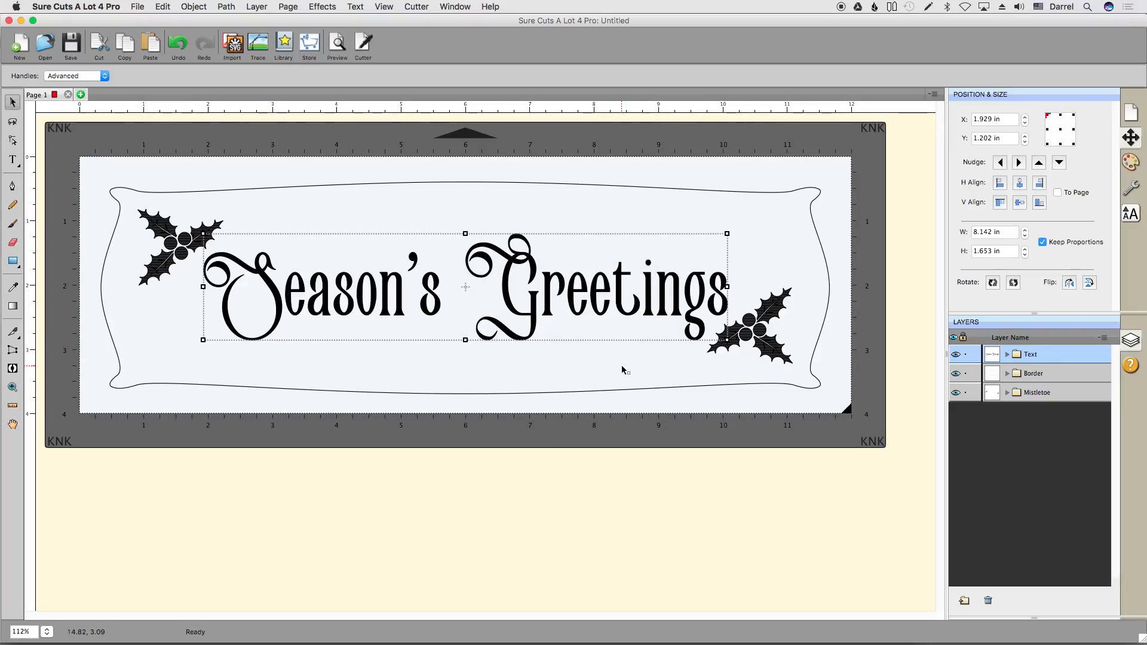
- Expand the Mistletoe, Border and Text folders to check their contents and clear the selection
{"action": "left_click", "coordinate": [1009, 393]}
{"action": "left_click", "coordinate": [1008, 374]}
{"action": "left_click", "coordinate": [1007, 354]}
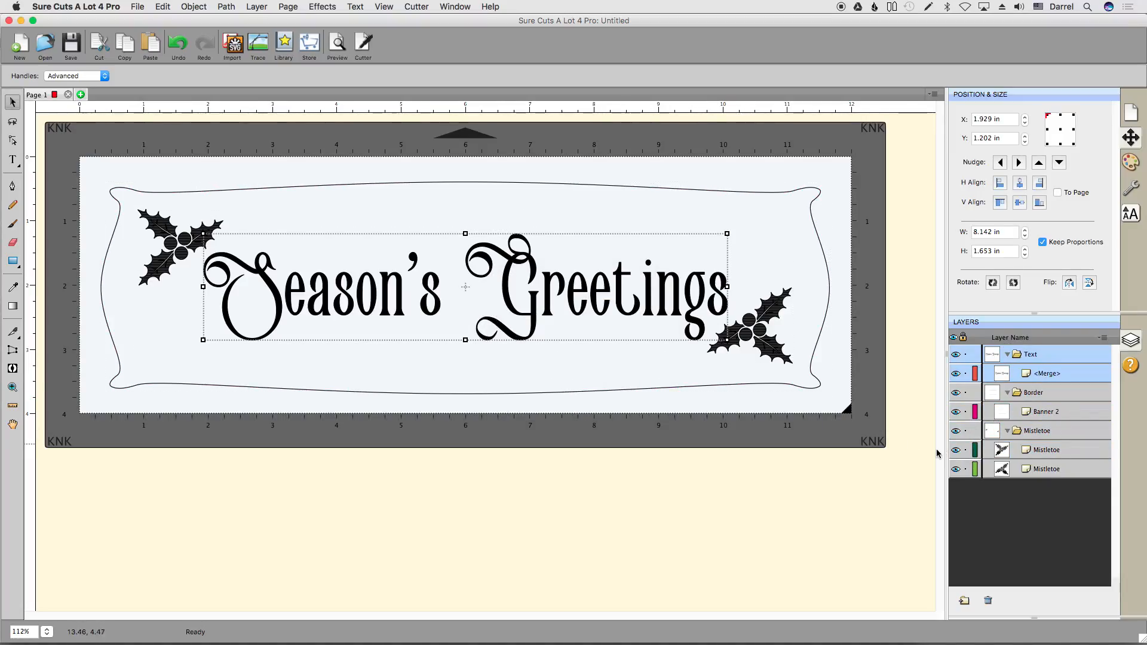
{"action": "left_click", "coordinate": [991, 514]}
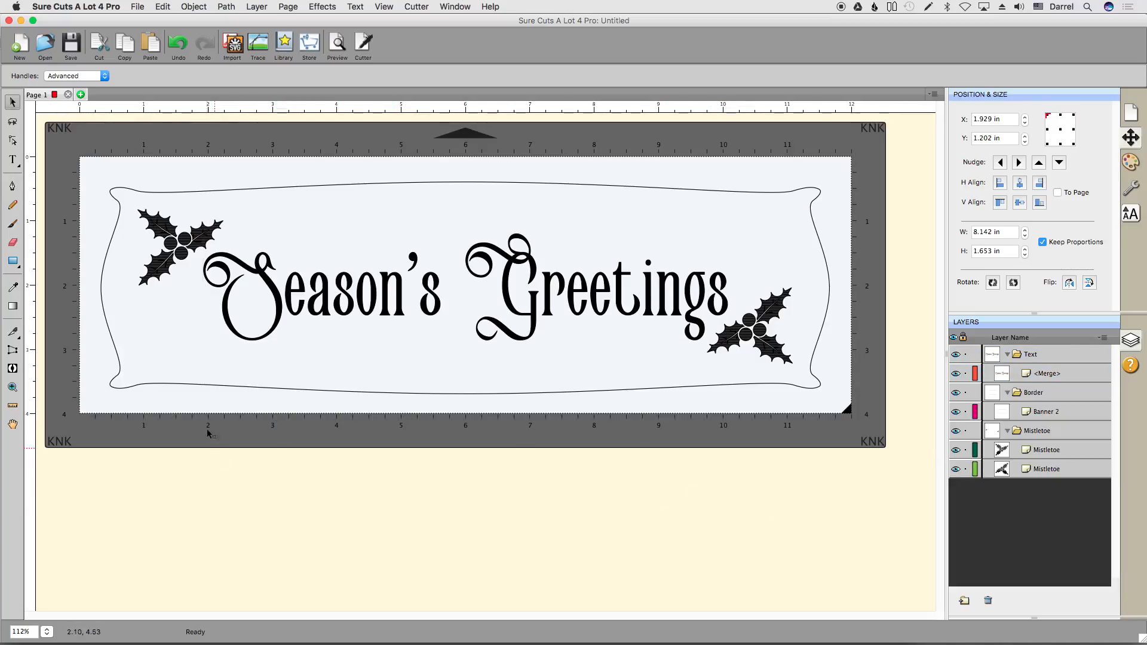
- Export the whole design as an SVG named "seasonsgreetings" in the Seasons Greetings folder at 72 DPI
{"action": "left_click", "coordinate": [139, 7]}
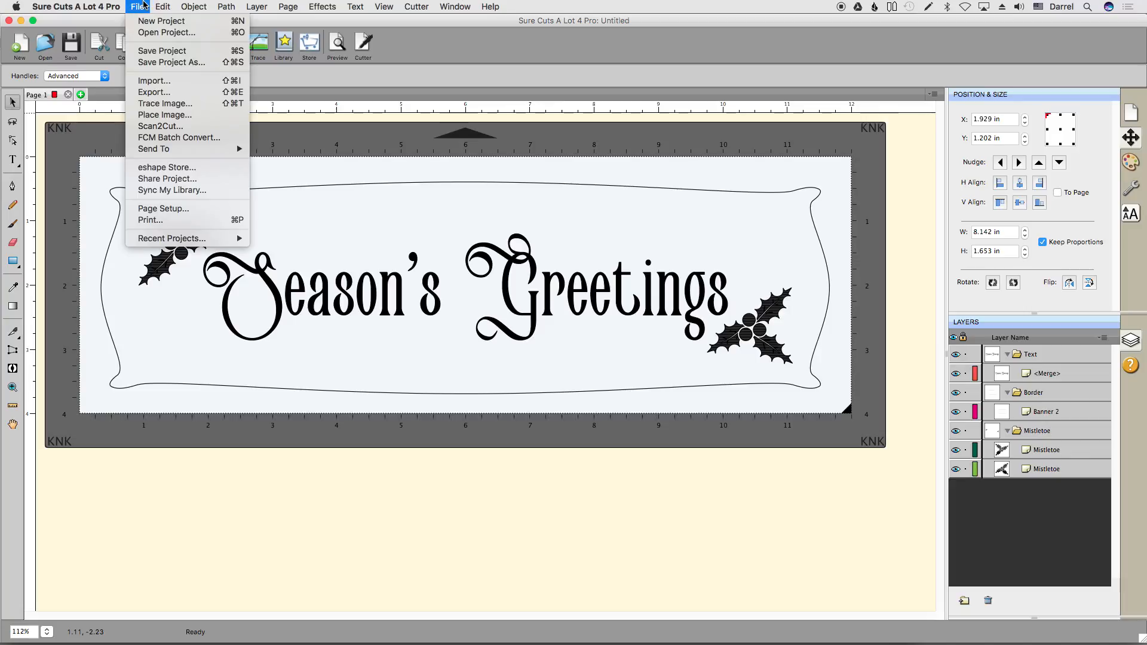
{"action": "left_click", "coordinate": [147, 93]}
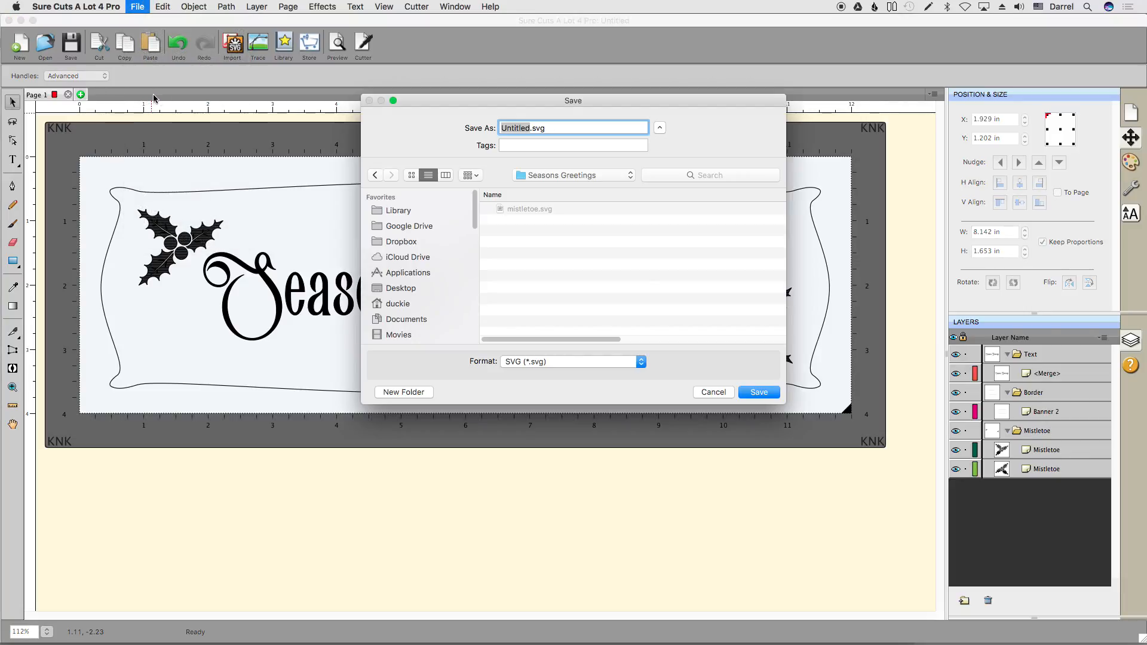
{"action": "type", "text": "seasonsgreetings"}
{"action": "left_click", "coordinate": [759, 392]}
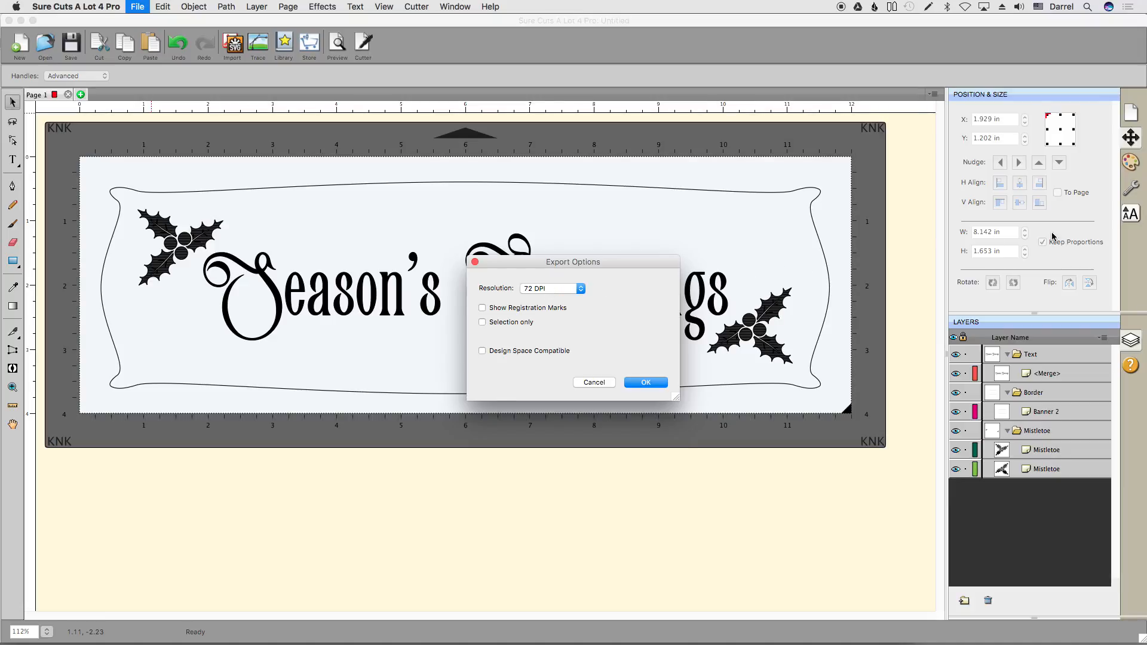
{"action": "left_click", "coordinate": [580, 289]}
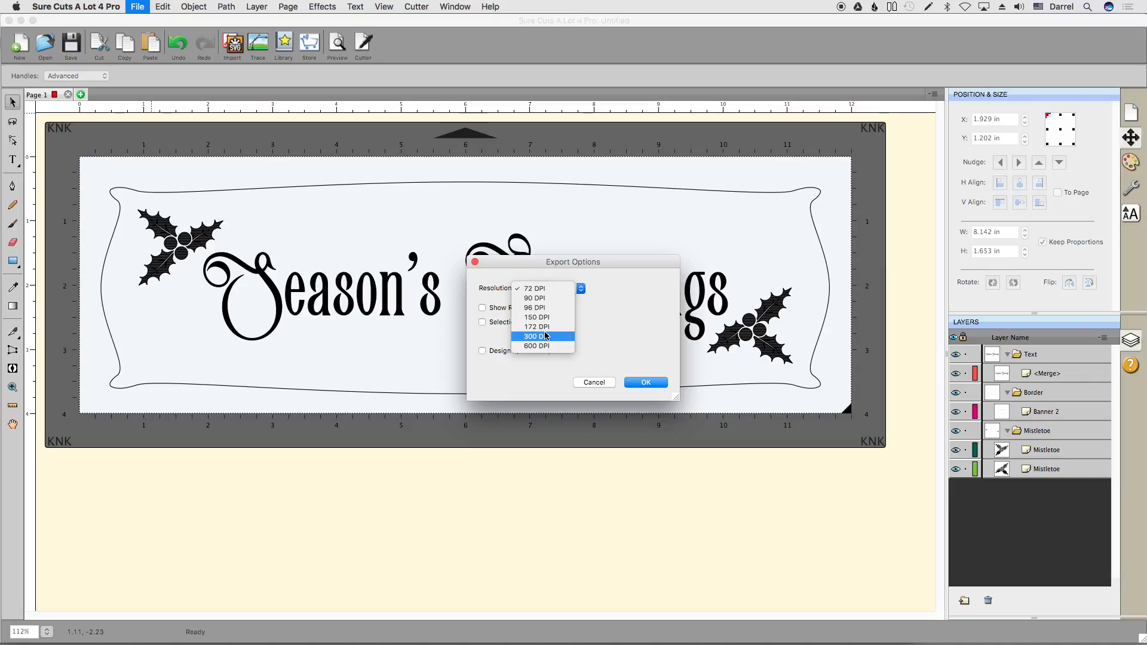
{"action": "left_click", "coordinate": [606, 292]}
{"action": "left_click", "coordinate": [650, 384]}
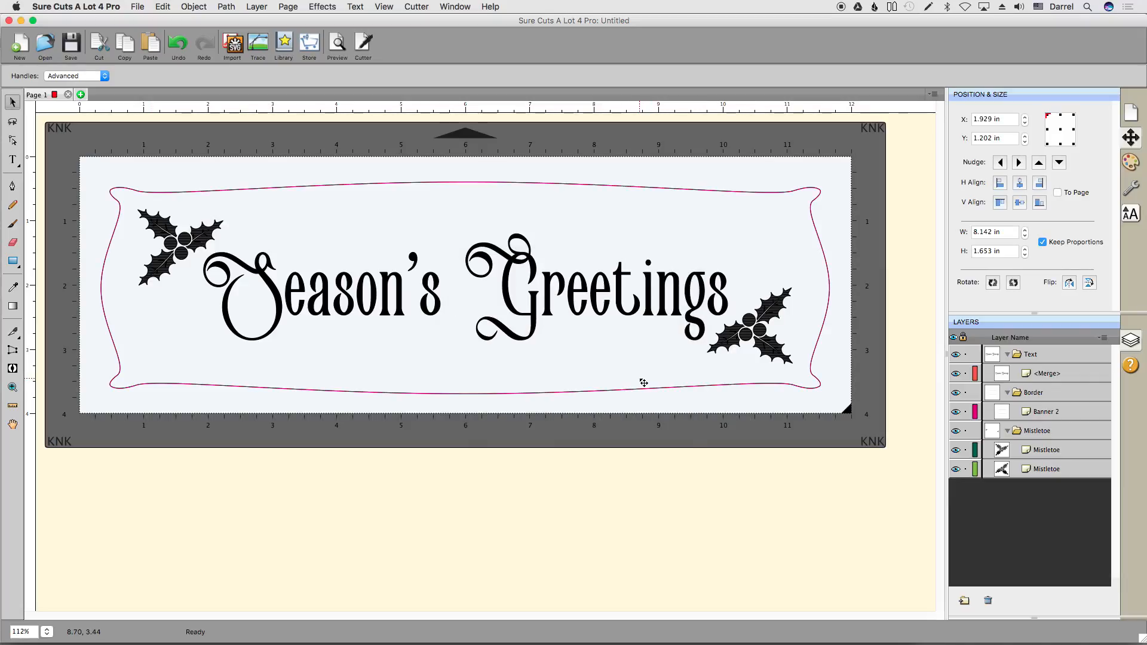
- Switch to the KNK Force page in Safari and upload seasonsgreetings.svg from the Desktop's Seasons Greetings folder, returning to the main cutting screen
{"action": "mouse_move", "coordinate": [0, 644]}
{"action": "left_click", "coordinate": [440, 384]}
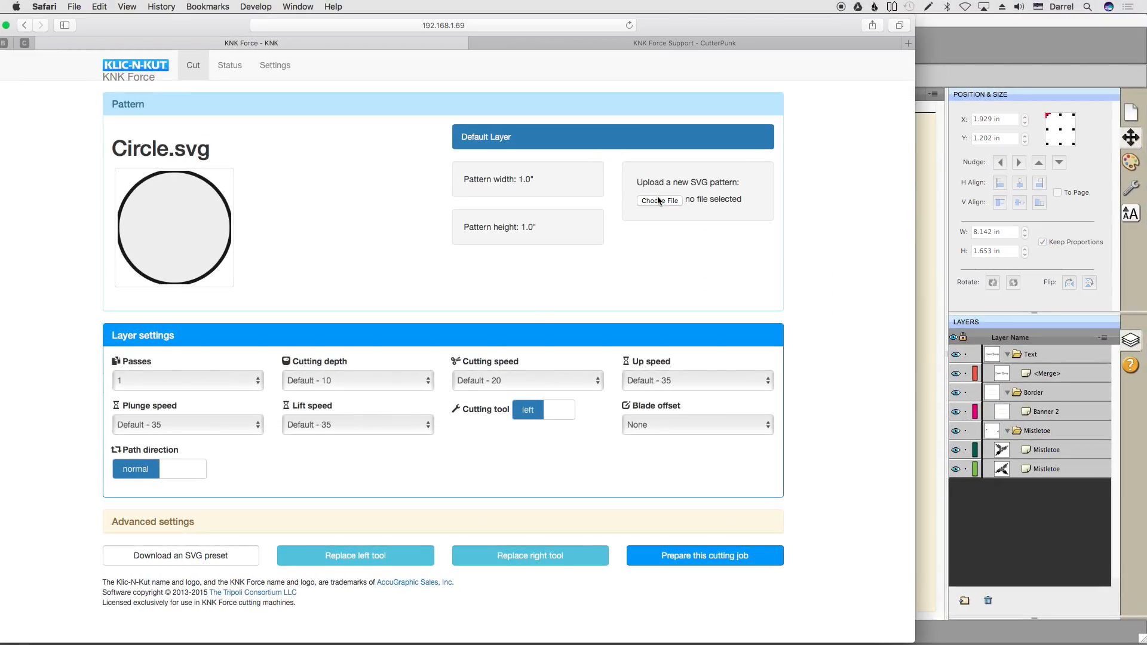
{"action": "left_click", "coordinate": [659, 200]}
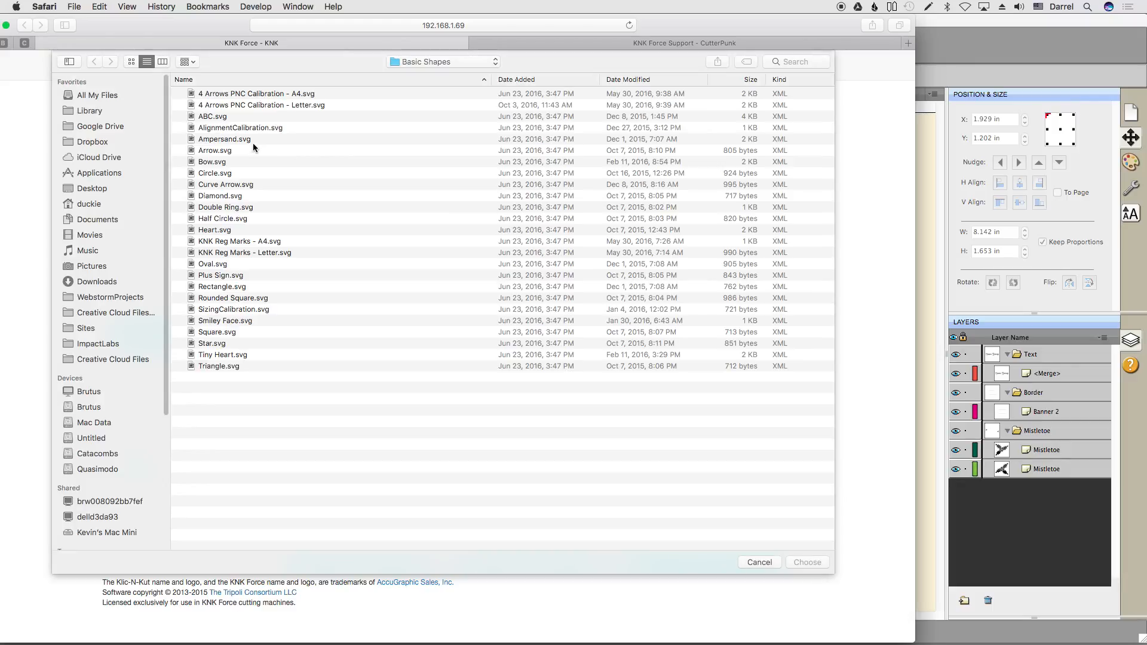
{"action": "left_click", "coordinate": [95, 189]}
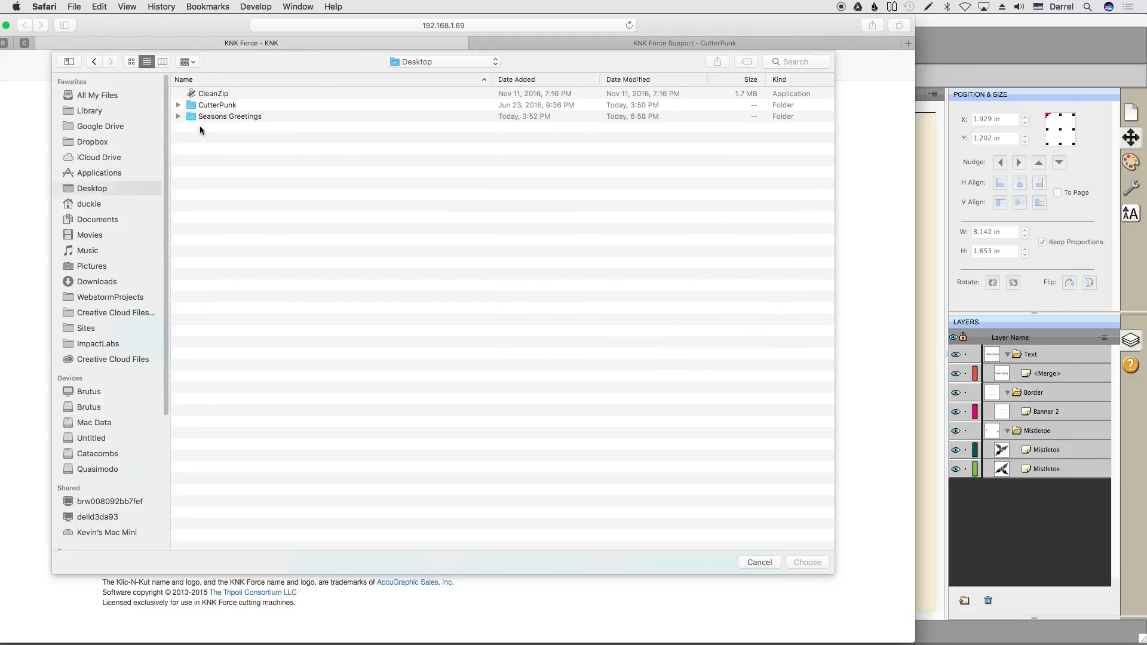
{"action": "double_click", "coordinate": [218, 116]}
{"action": "left_click", "coordinate": [223, 106]}
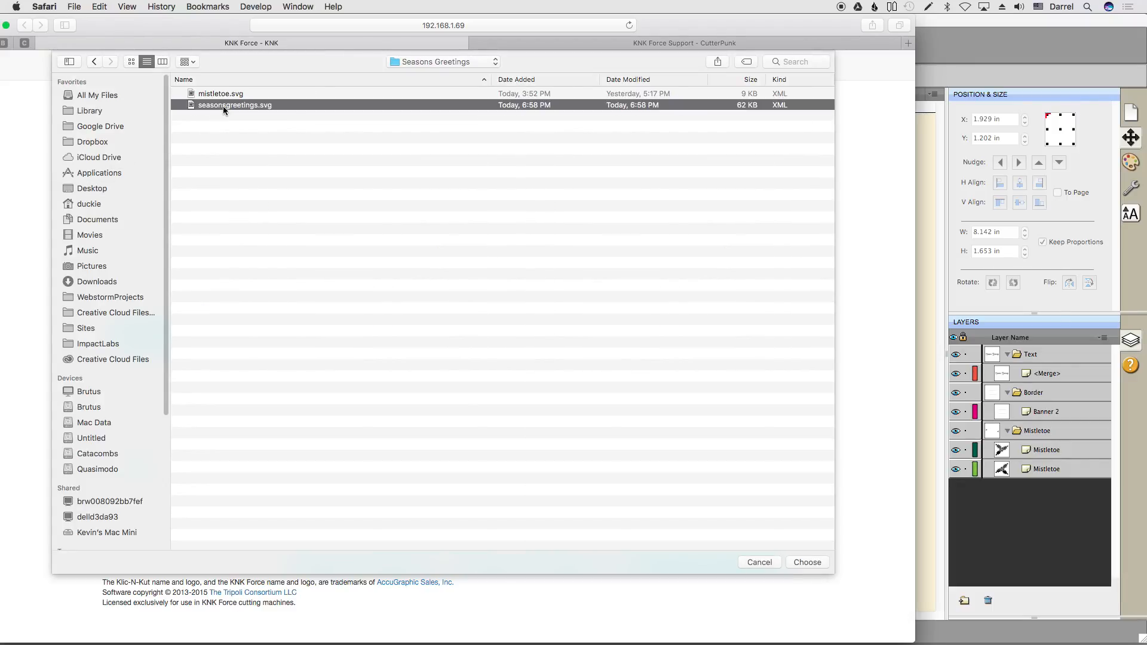
{"action": "double_click", "coordinate": [223, 106]}
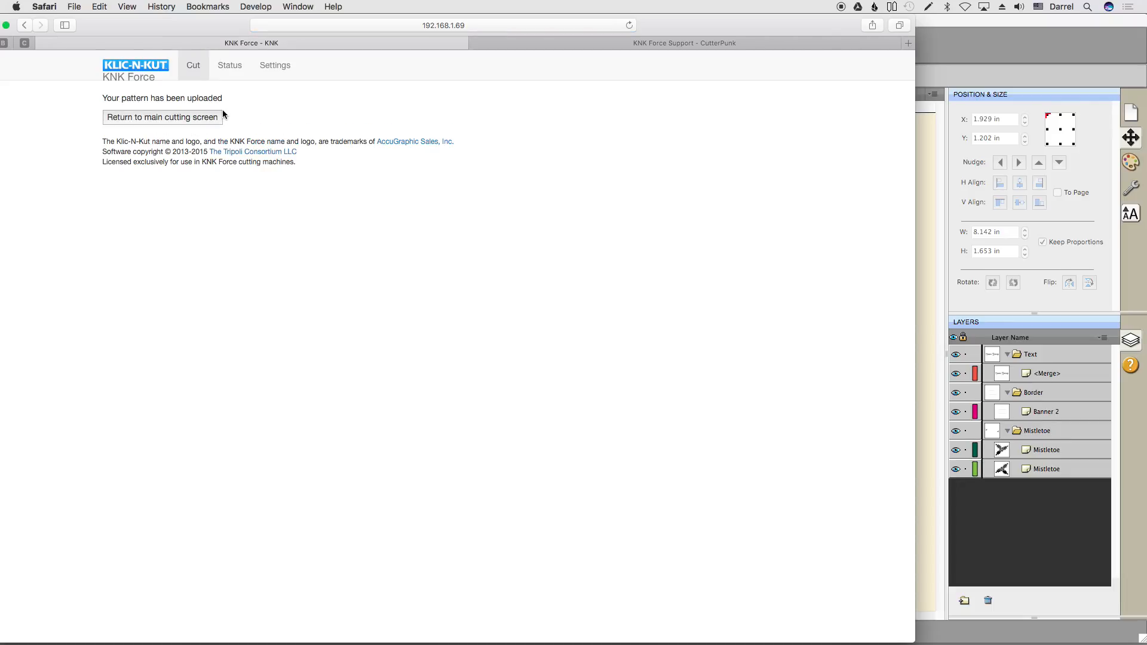
{"action": "left_click", "coordinate": [215, 118]}
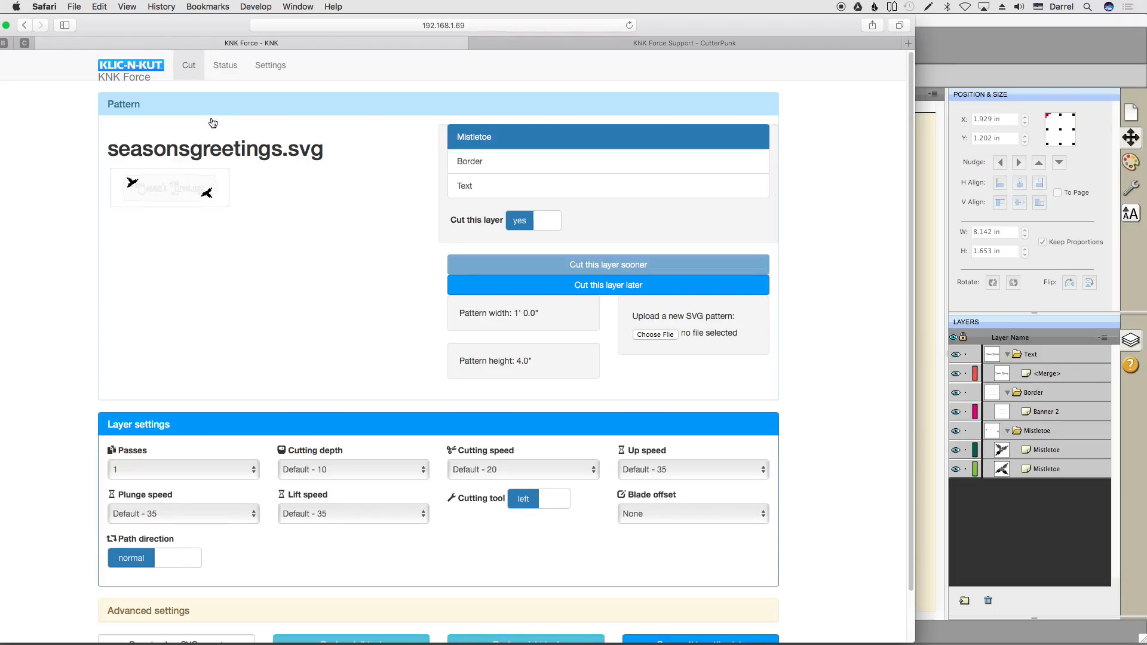
- Preview the Border, Text and Mistletoe layers of the uploaded pattern one by one
{"action": "left_click", "coordinate": [522, 163]}
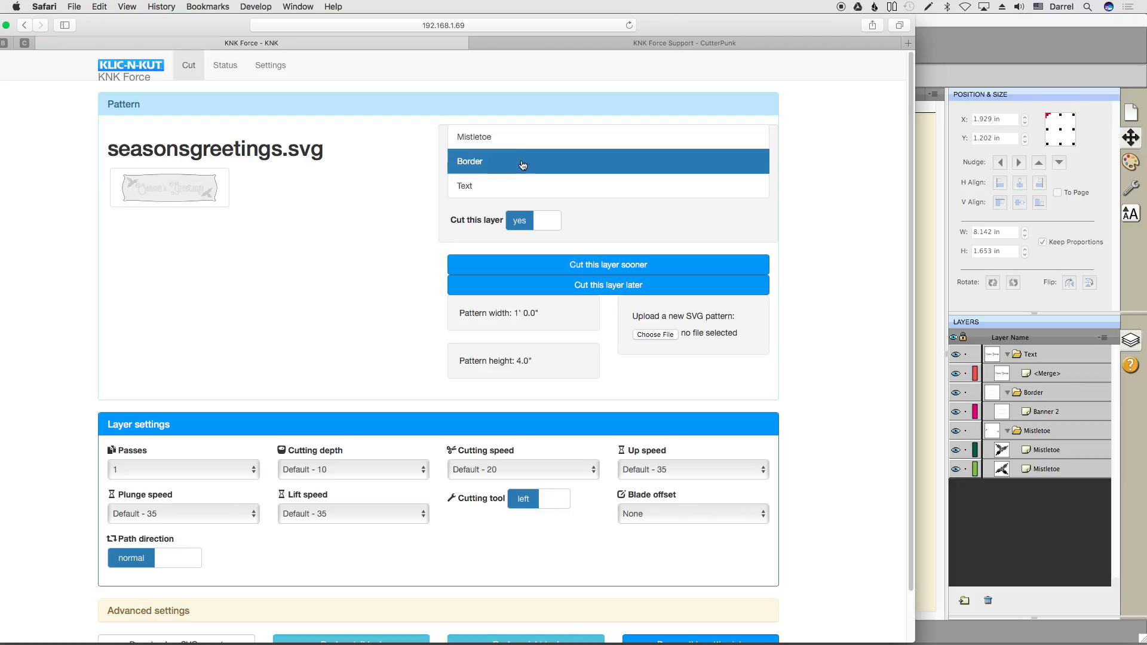
{"action": "left_click", "coordinate": [513, 186]}
{"action": "left_click", "coordinate": [512, 167]}
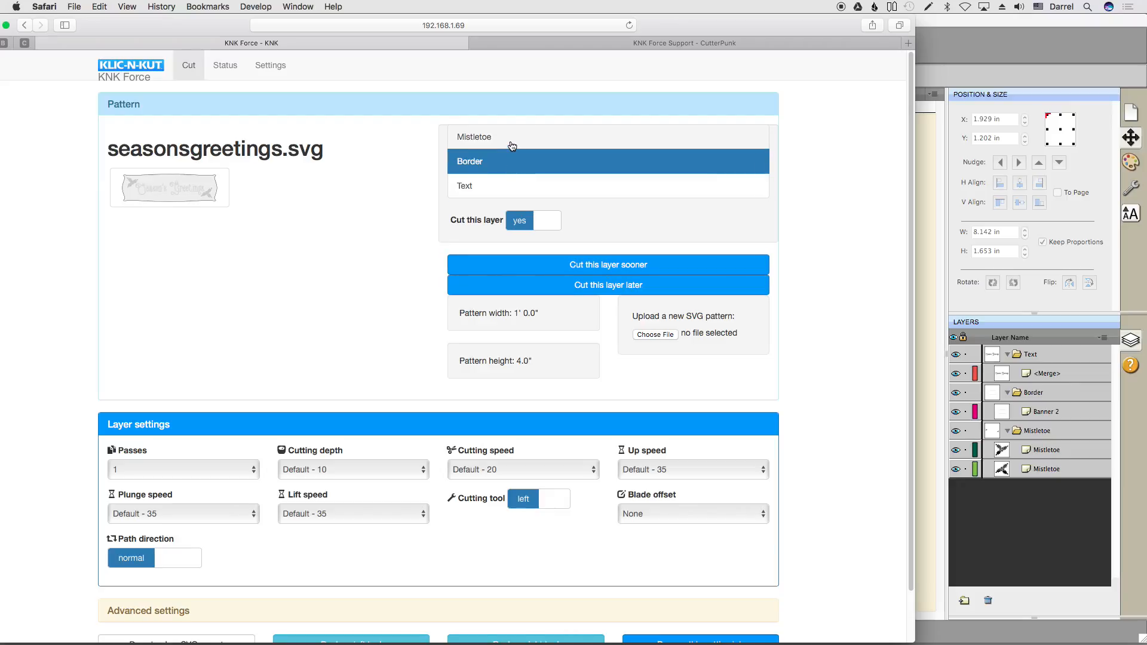
{"action": "left_click", "coordinate": [511, 147]}
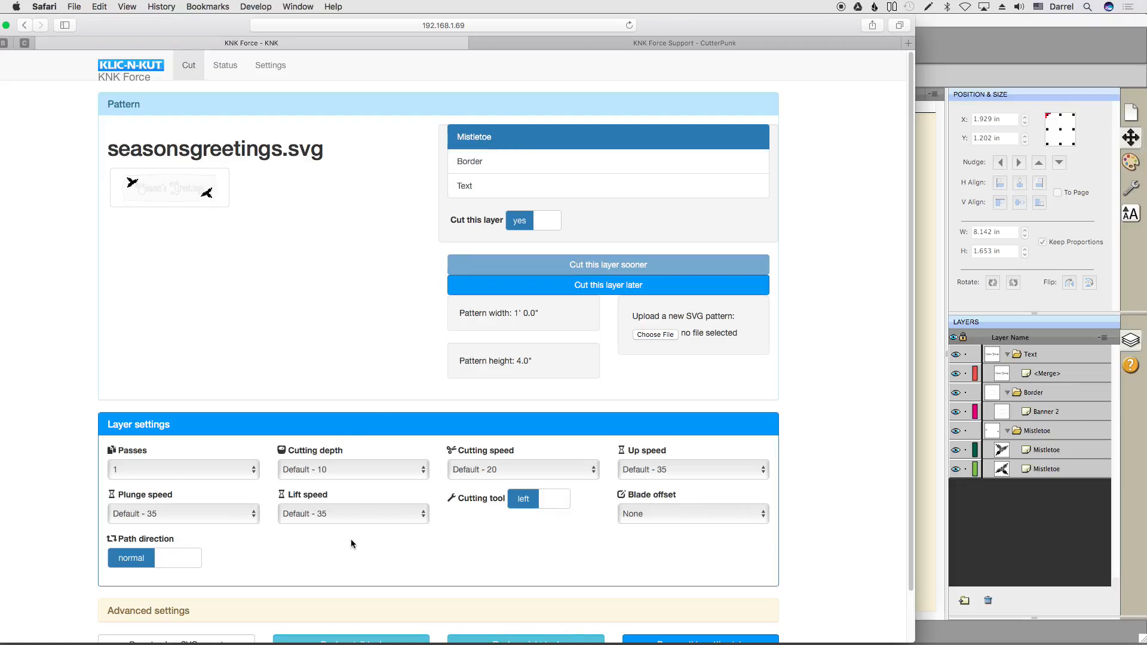
- Try moving the Border layer ahead of Mistletoe in the cutting order and put Mistletoe back first
{"action": "left_click", "coordinate": [495, 163]}
{"action": "left_click", "coordinate": [503, 264]}
{"action": "left_click", "coordinate": [511, 162]}
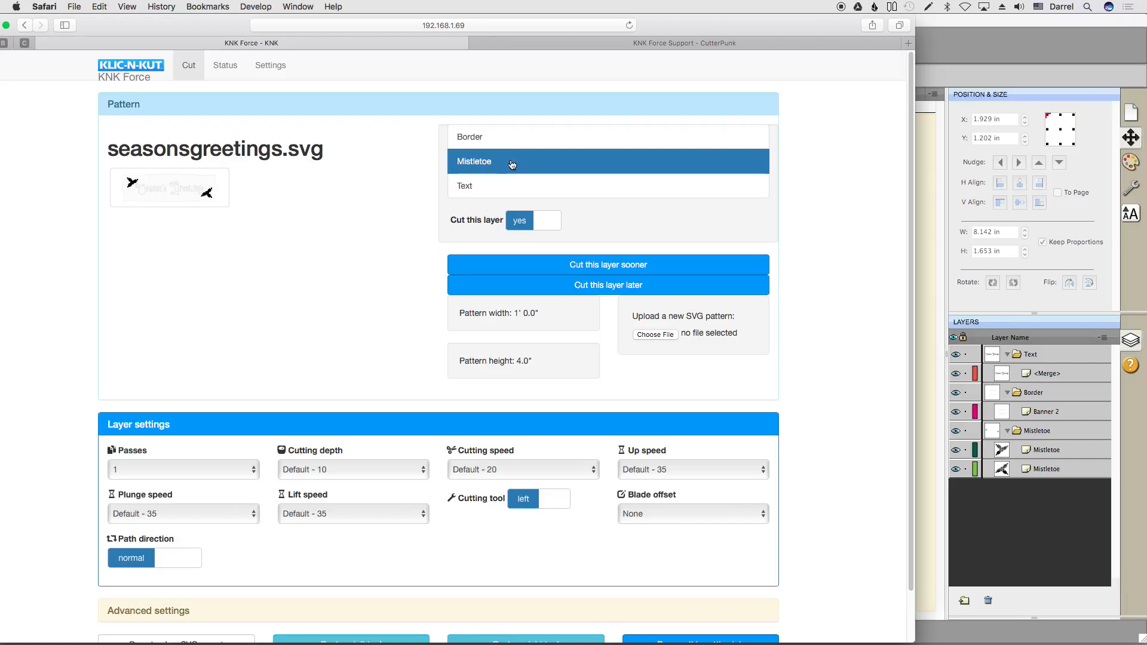
{"action": "left_click", "coordinate": [507, 261]}
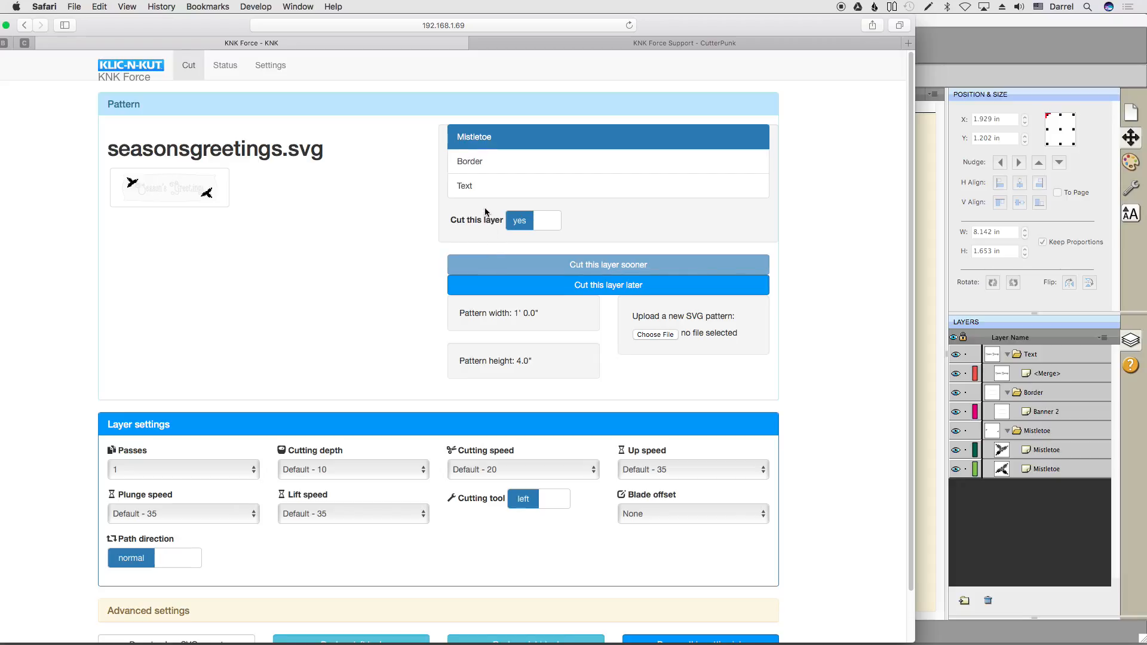
- Move the Border layer after Text in the cutting order and select the Mistletoe layer
{"action": "left_click", "coordinate": [477, 167]}
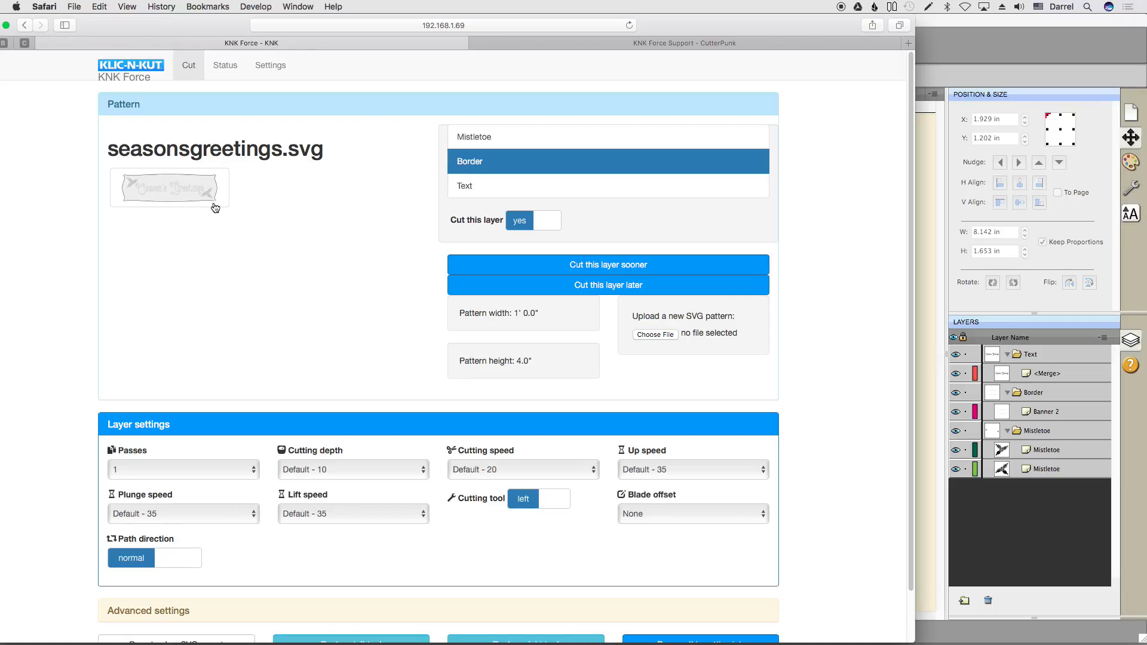
{"action": "left_click", "coordinate": [518, 283]}
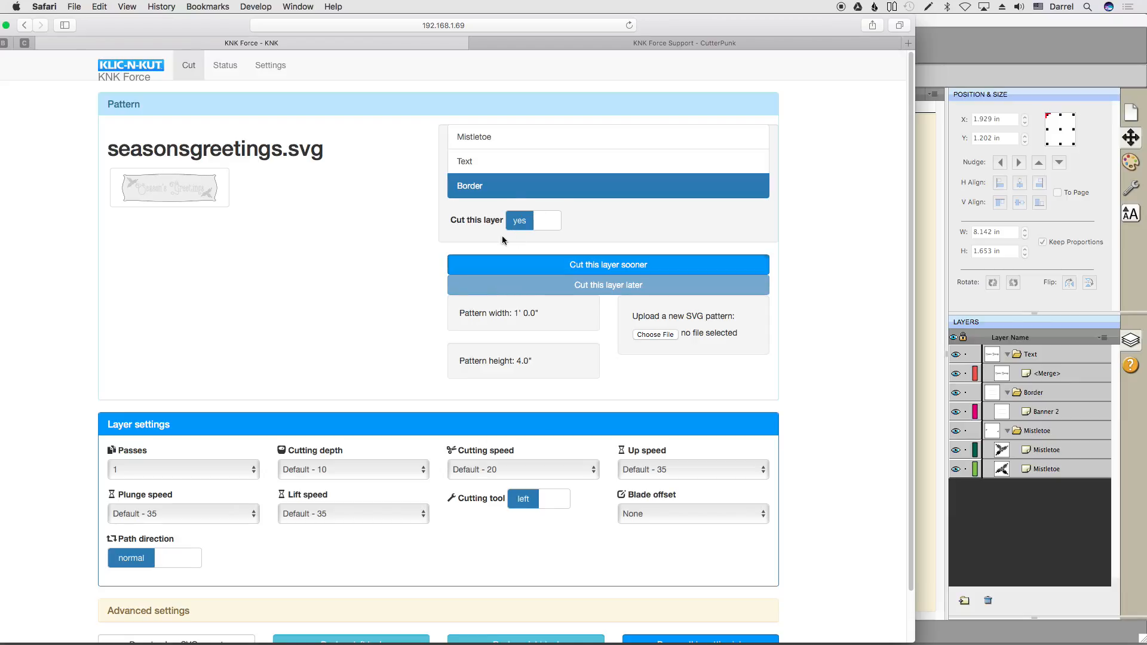
{"action": "left_click", "coordinate": [511, 168]}
{"action": "left_click", "coordinate": [510, 140]}
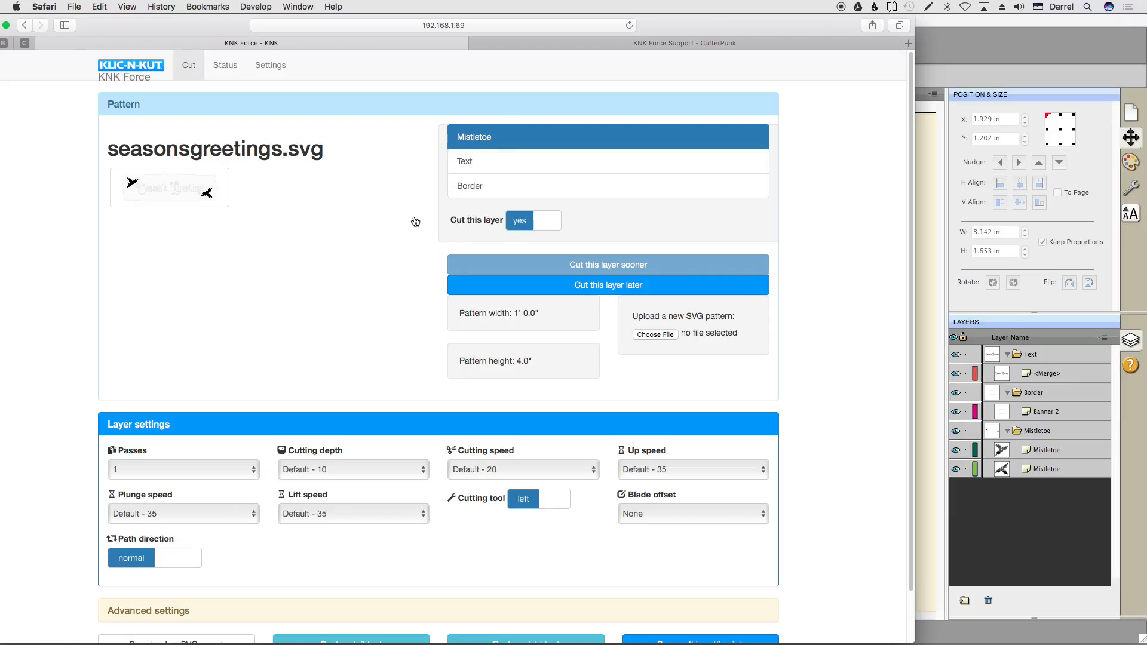